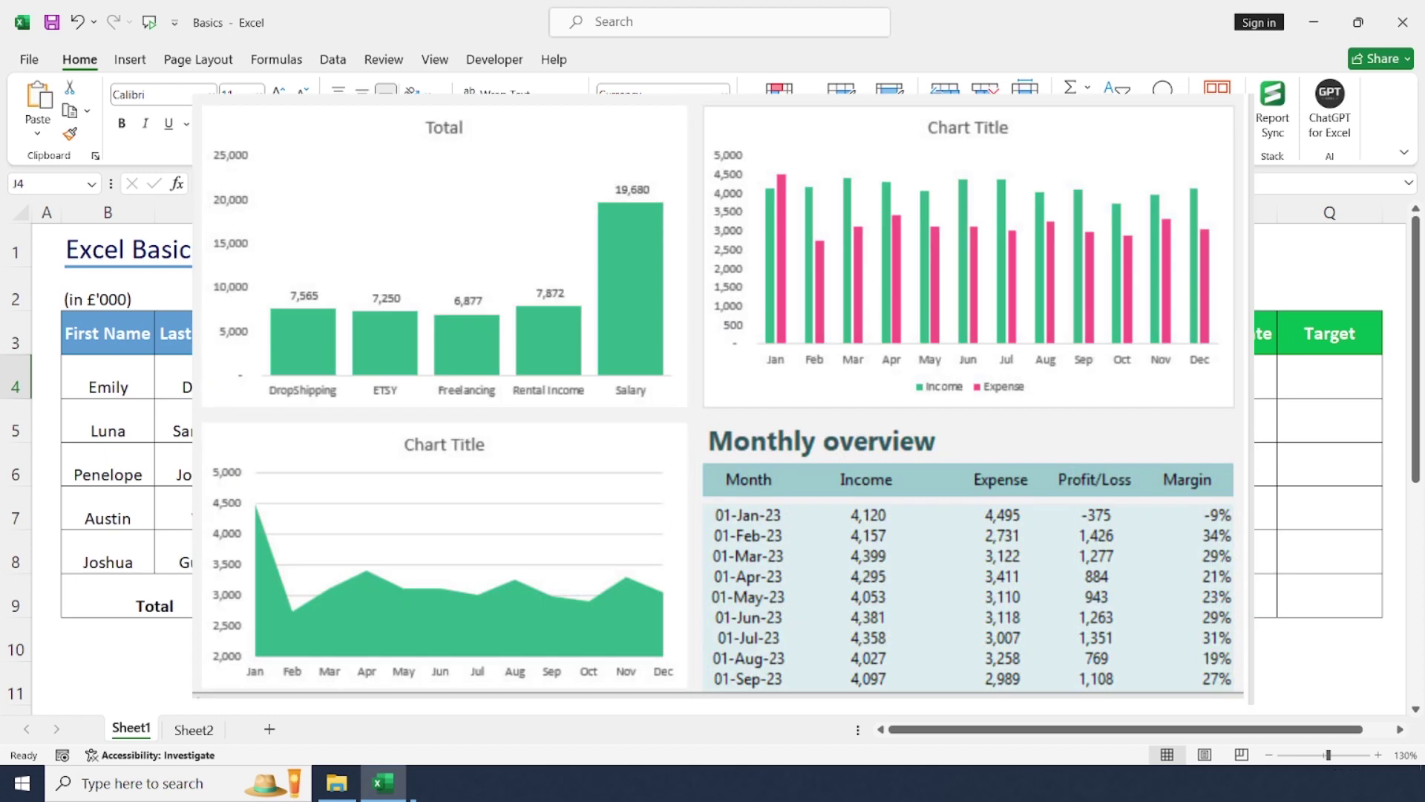
Step: Select assorted cells on blank Sheet2, including the whole sheet, C3, G4 and L4
click(836, 378)
click(743, 377)
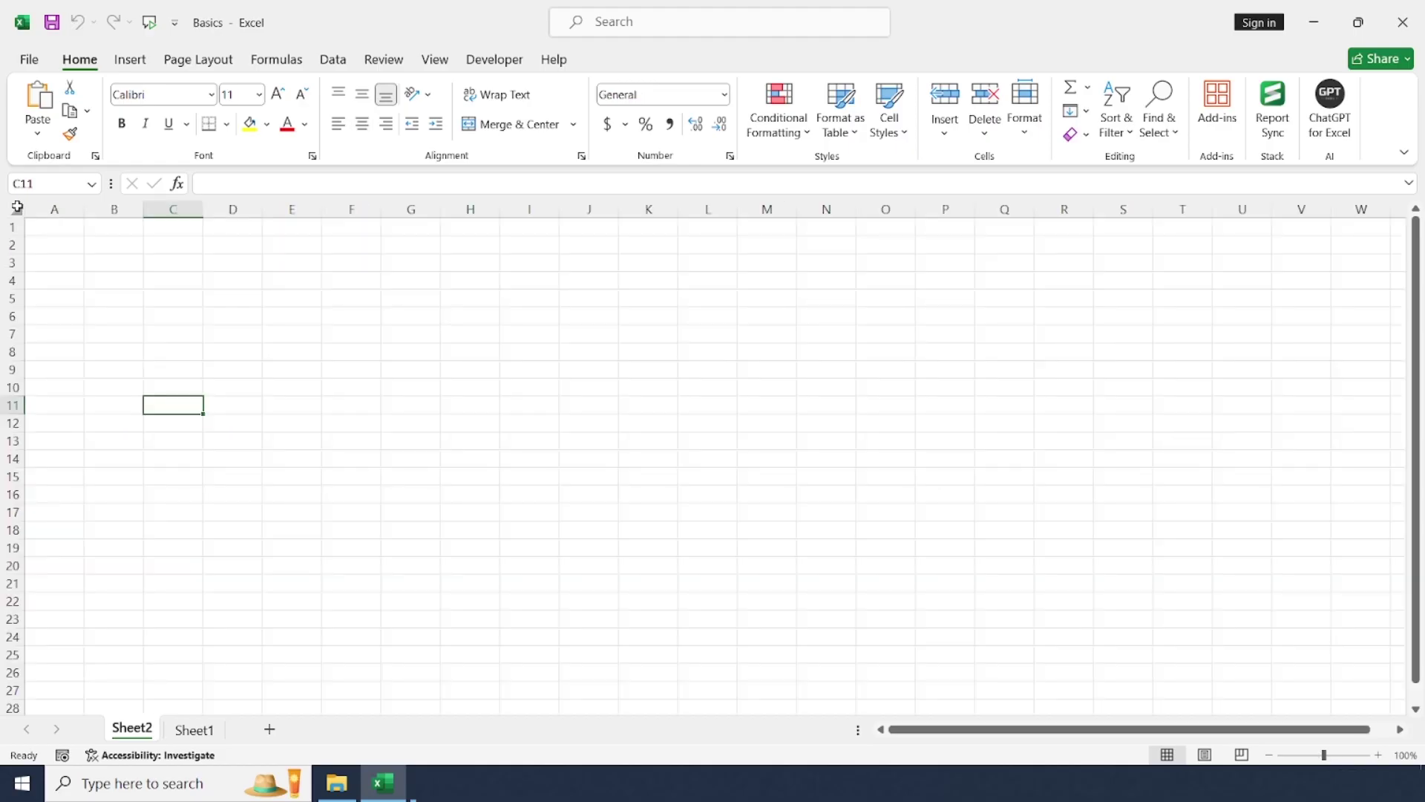
click(16, 208)
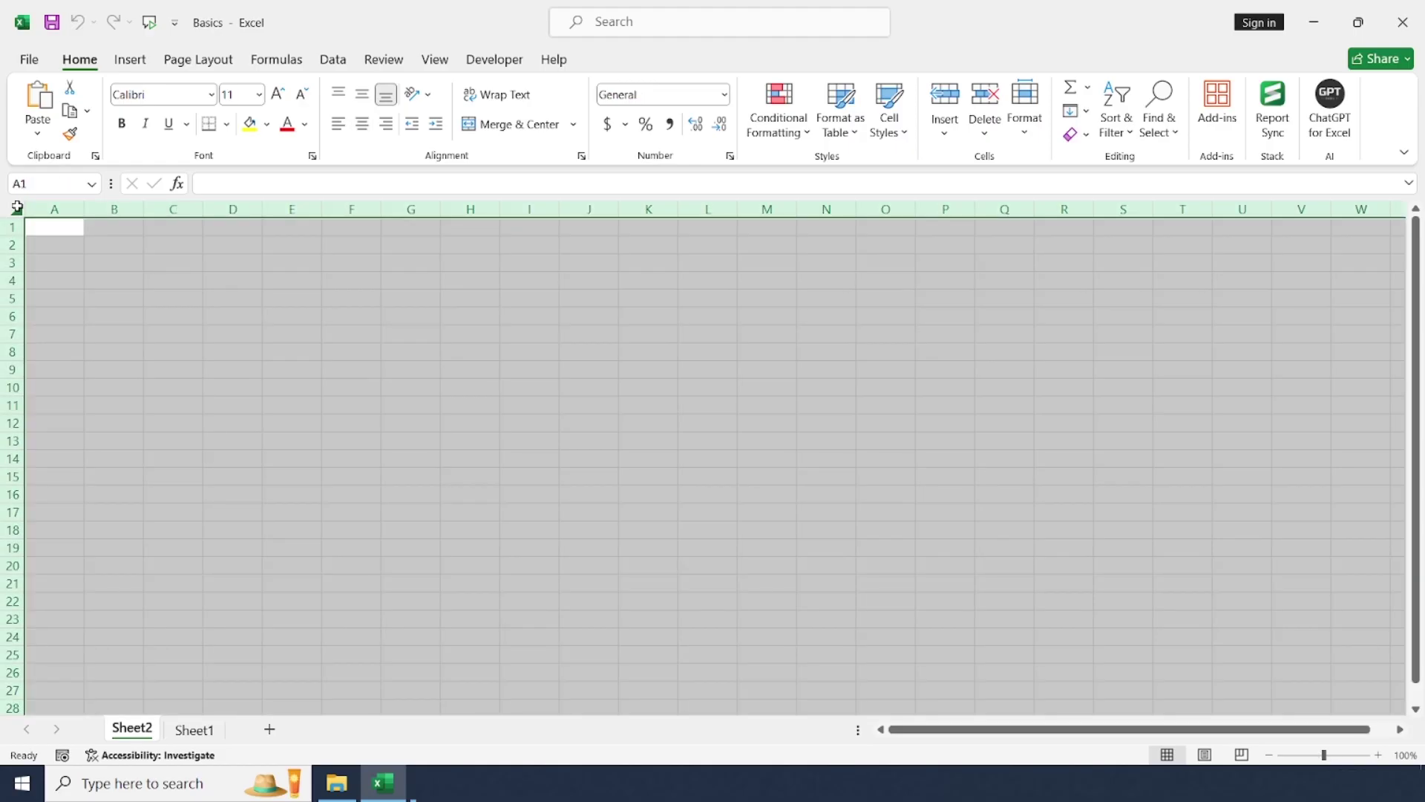
click(148, 260)
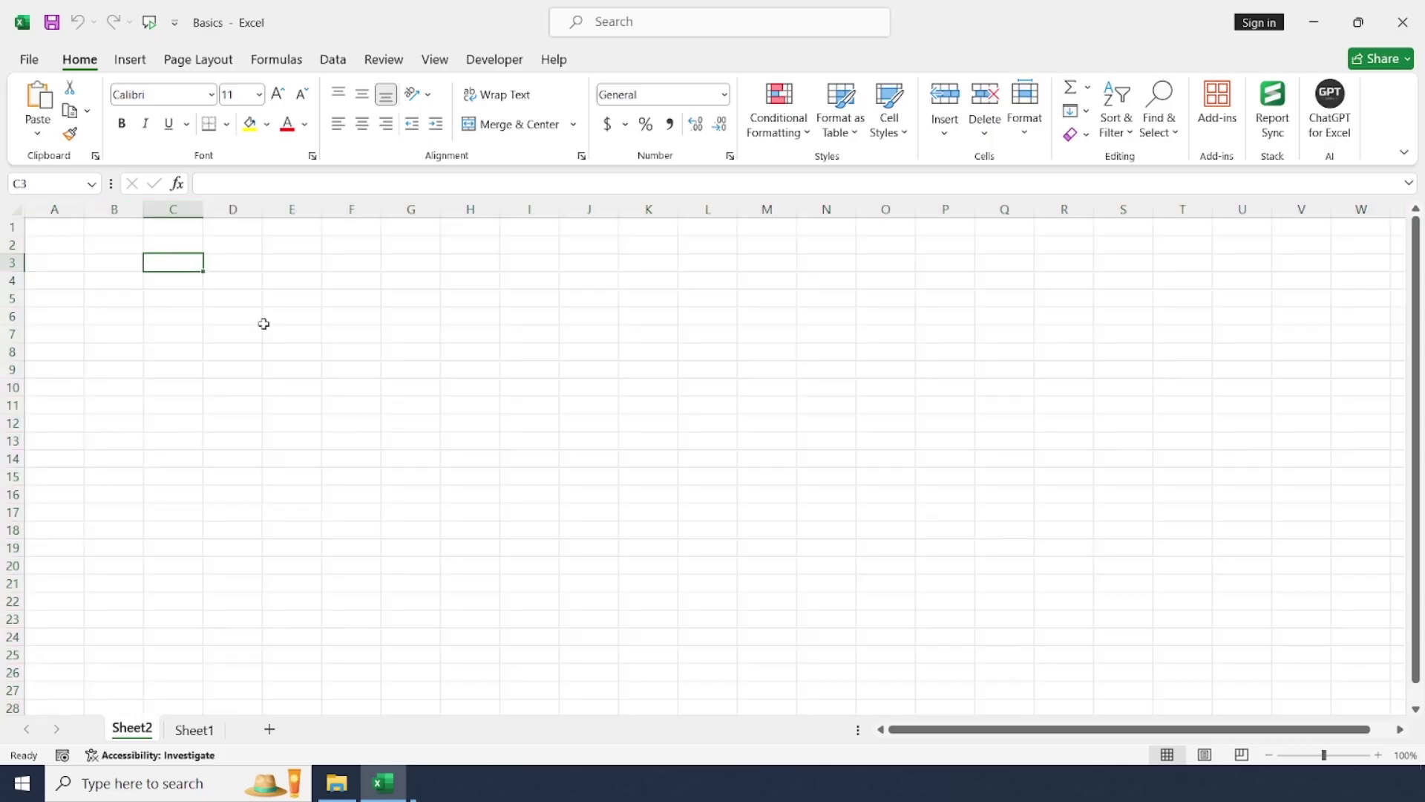
click(293, 318)
click(191, 296)
click(350, 330)
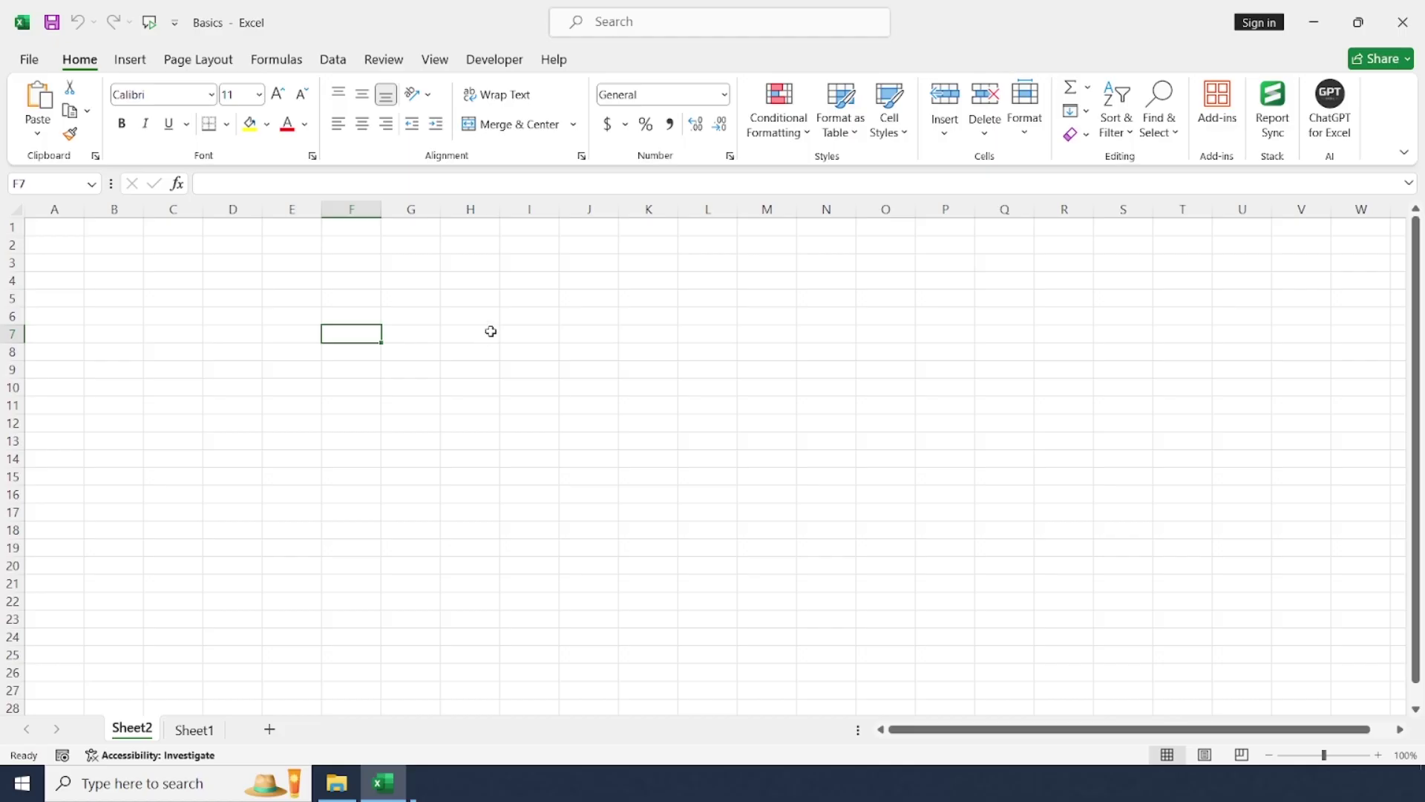
click(503, 305)
click(408, 286)
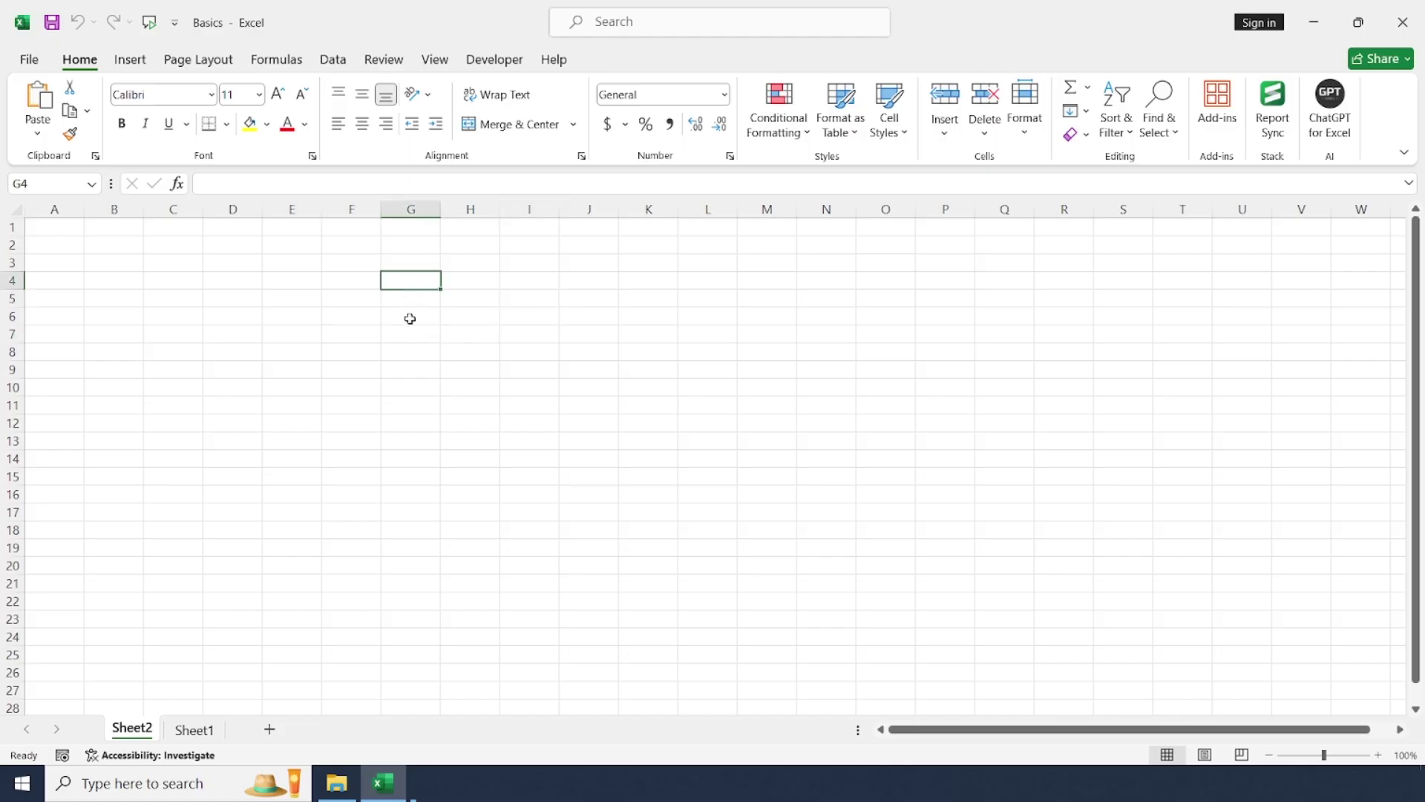
click(22, 185)
click(647, 282)
click(726, 280)
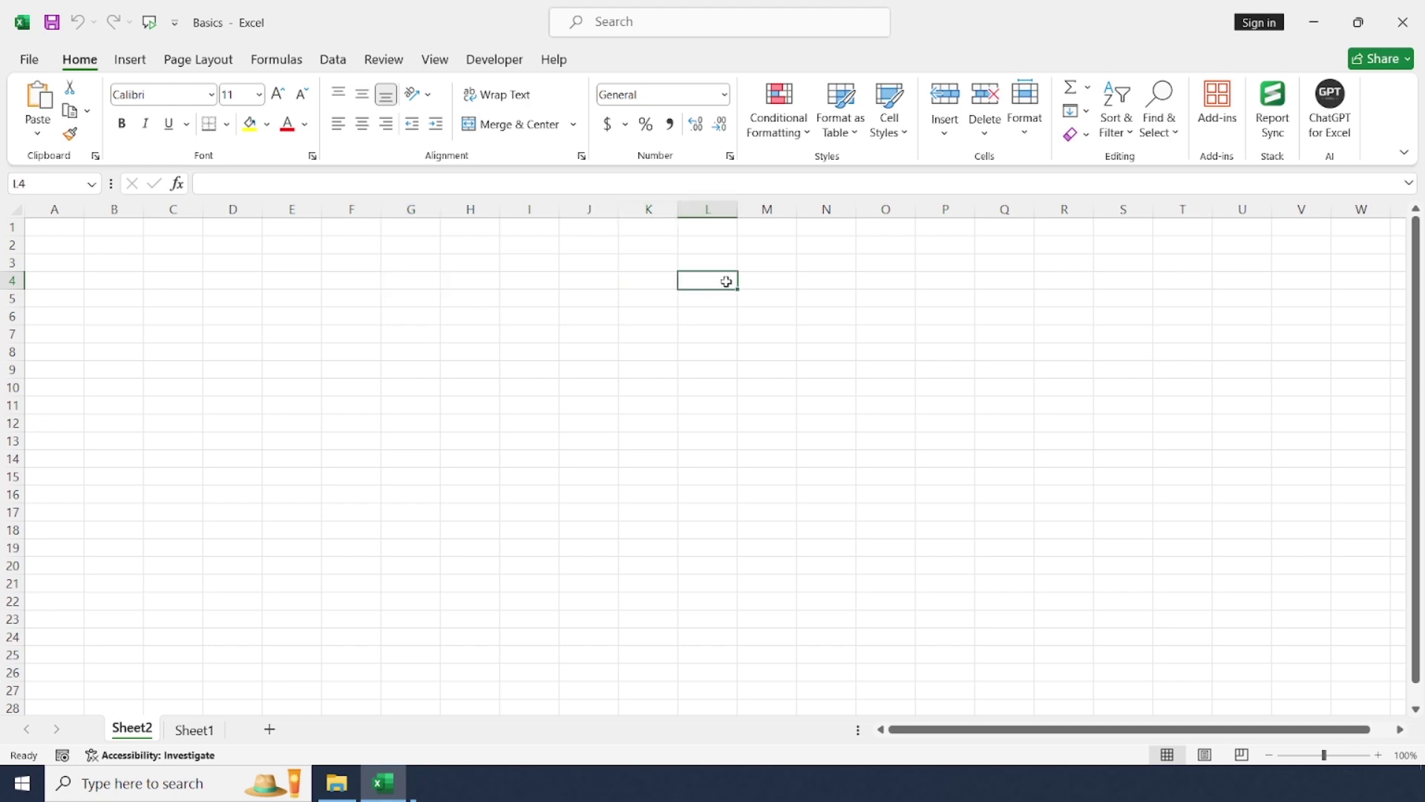
click(17, 184)
Step: Select row 4 and column C, then widen column D to about 12.67 characters
click(470, 352)
click(11, 280)
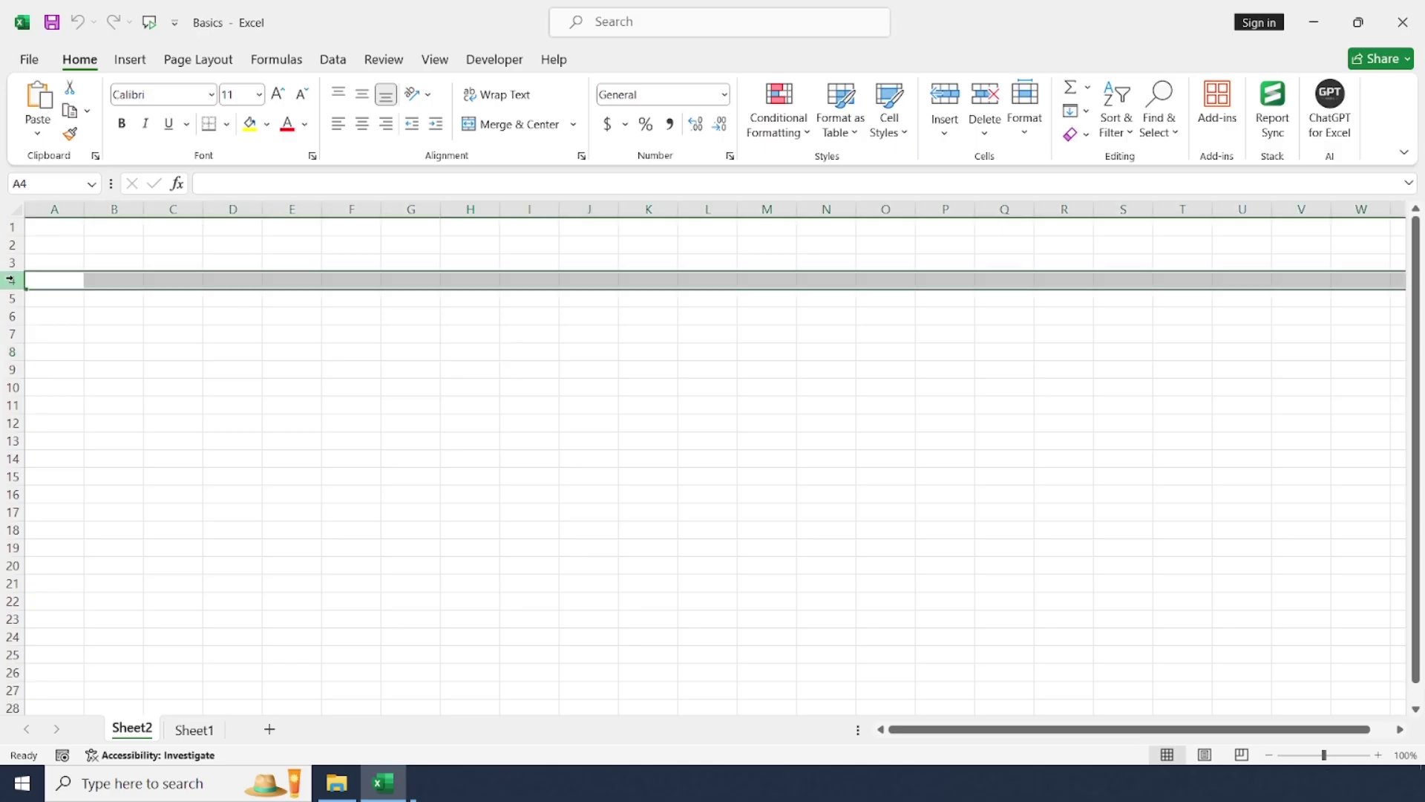
click(178, 207)
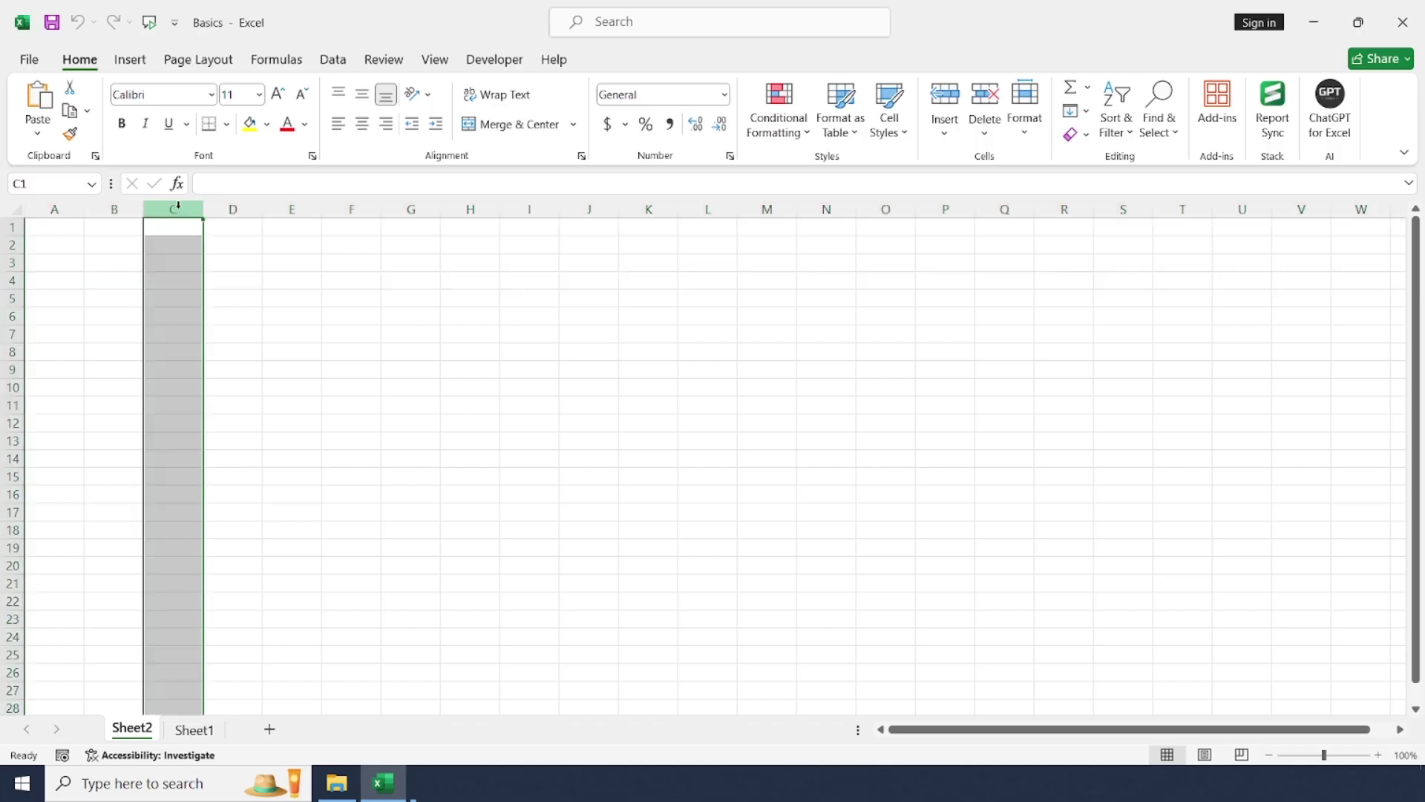
click(173, 333)
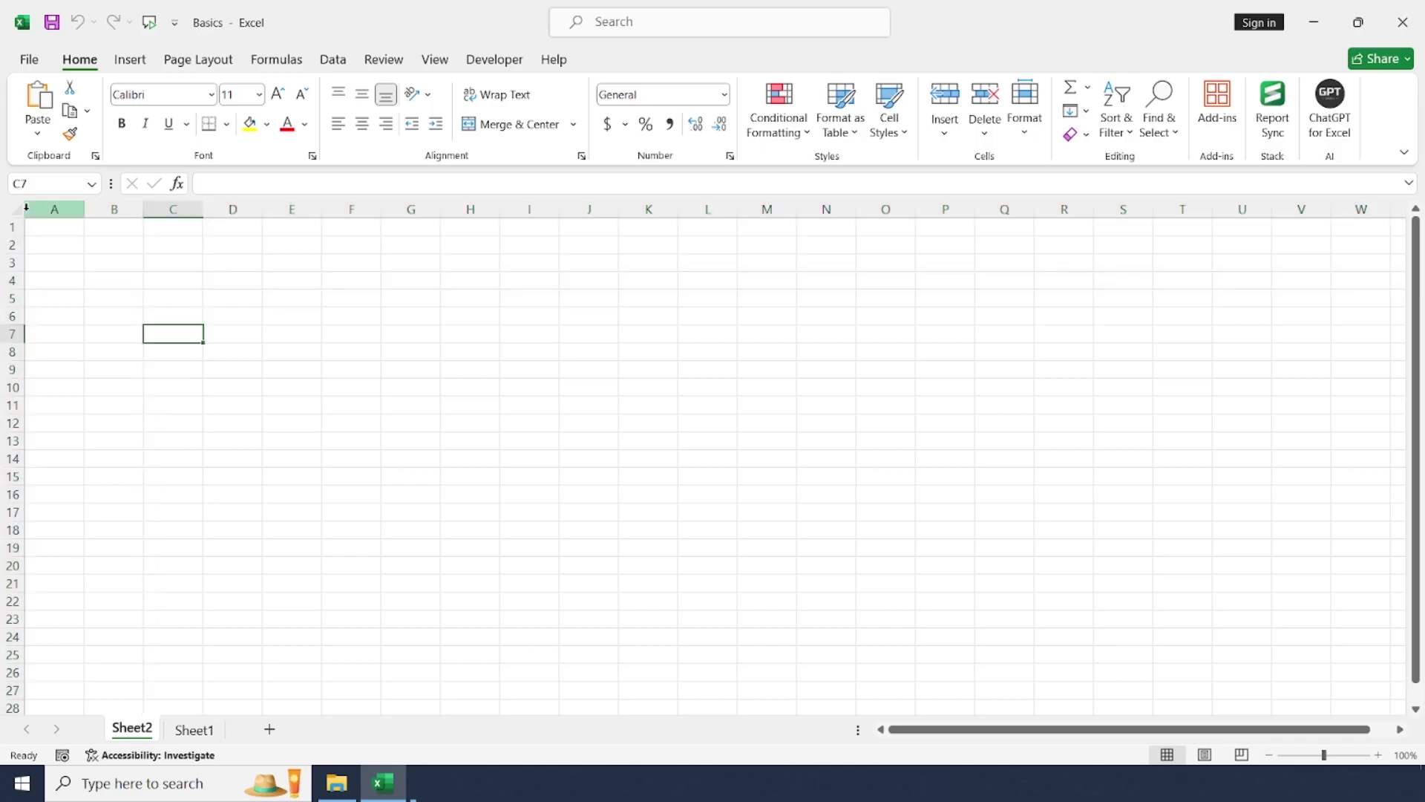
click(17, 207)
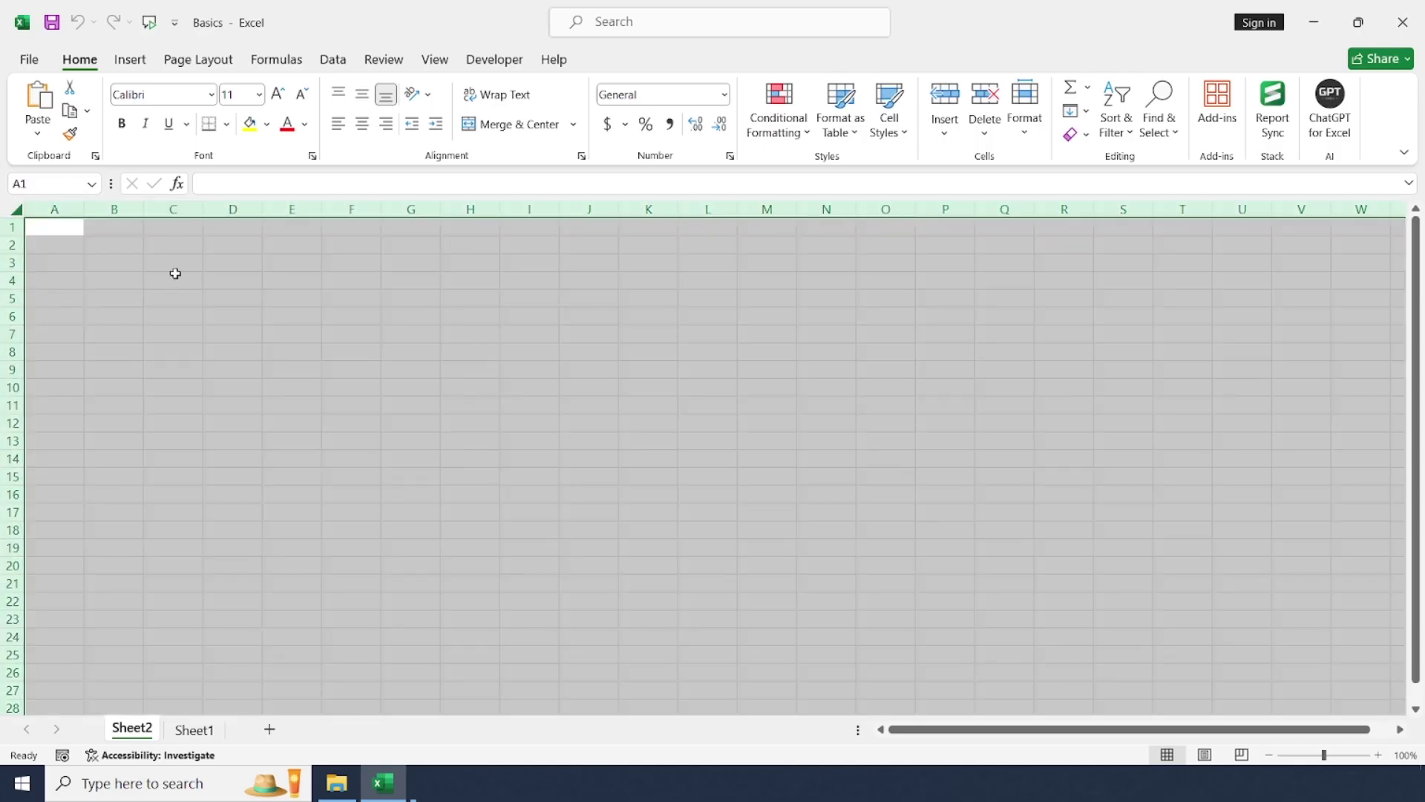
click(137, 287)
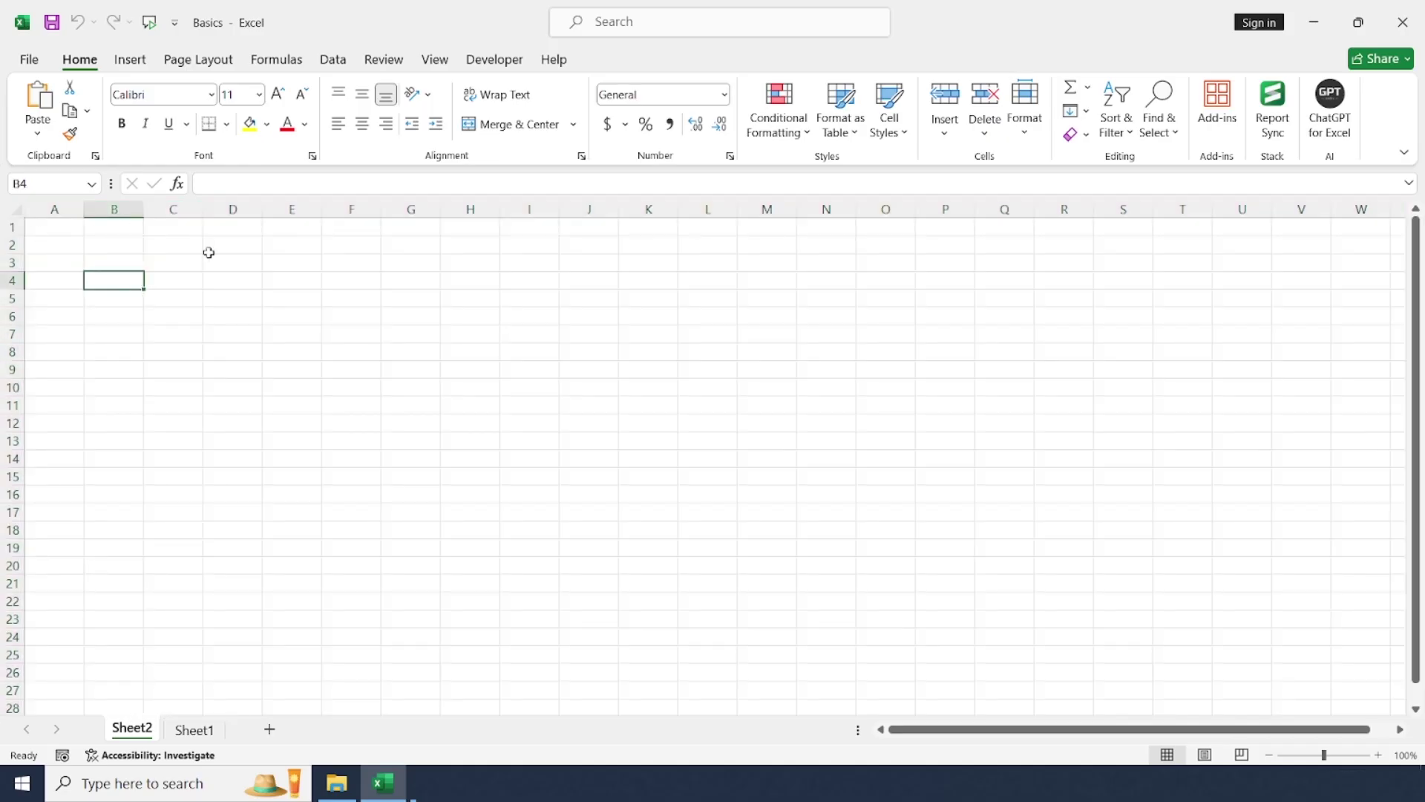
click(212, 261)
drag(263, 209, 293, 209)
Step: Open column D's width setting and close it without changes
click(257, 208)
right_click(259, 208)
click(256, 208)
right_click(252, 210)
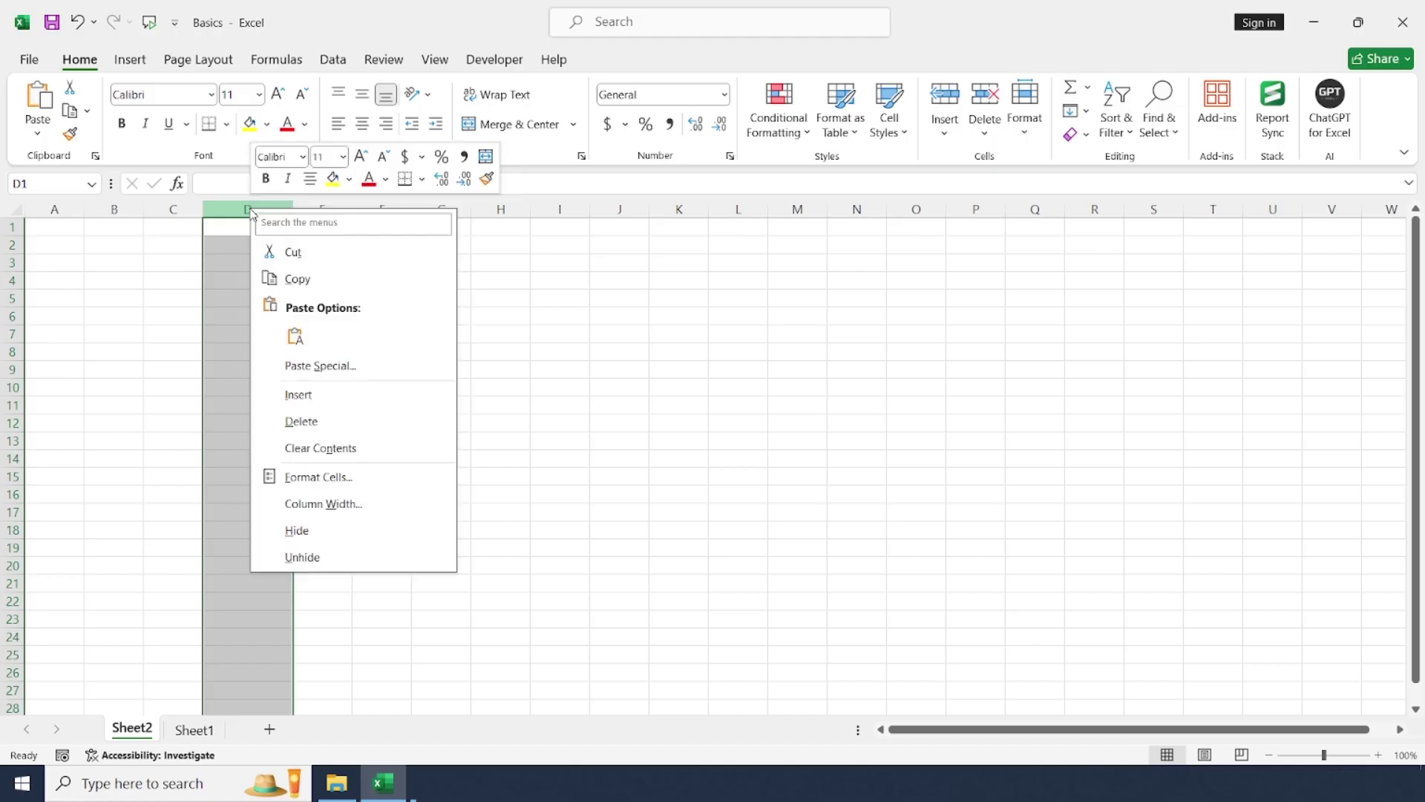
click(293, 504)
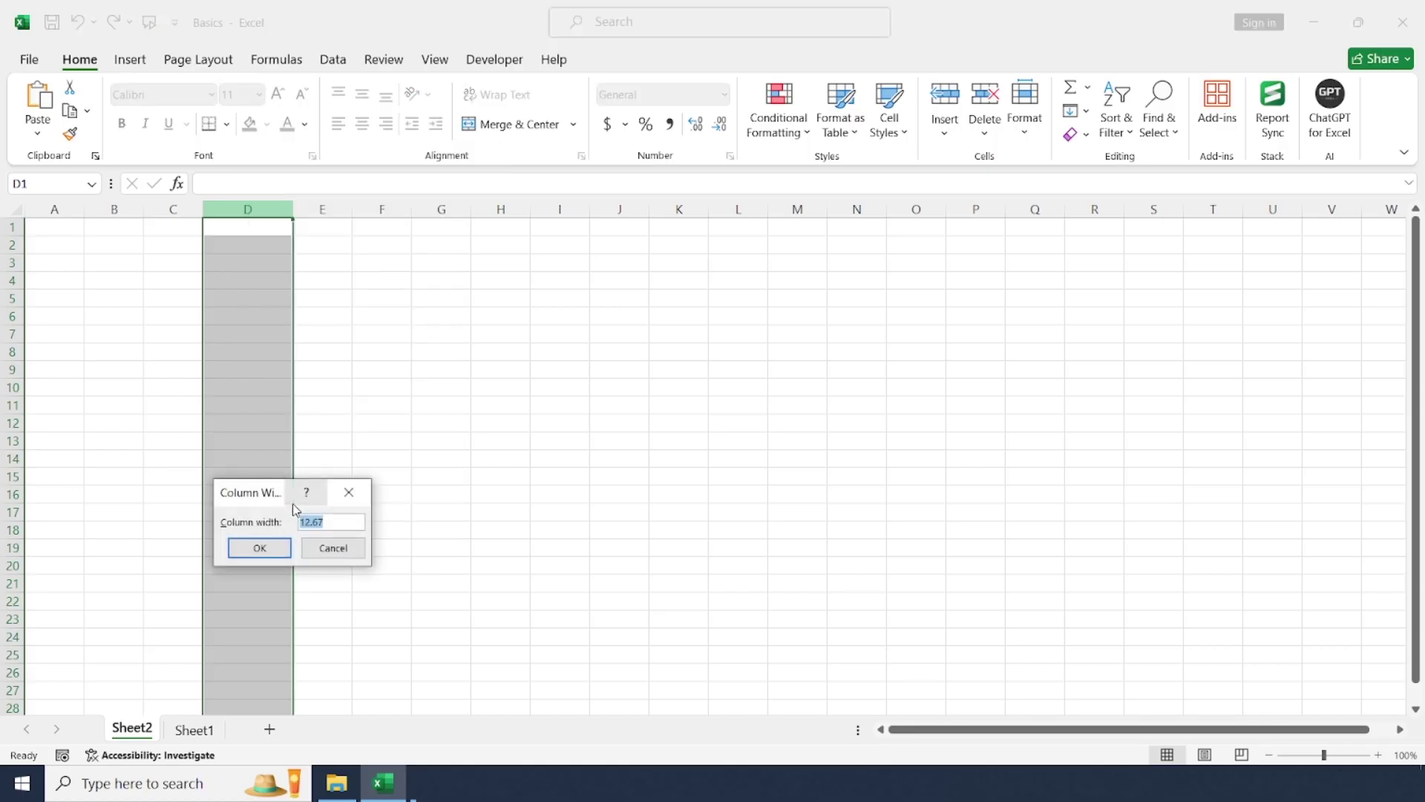
click(348, 492)
Step: Set the height of row 7 to 5
click(159, 354)
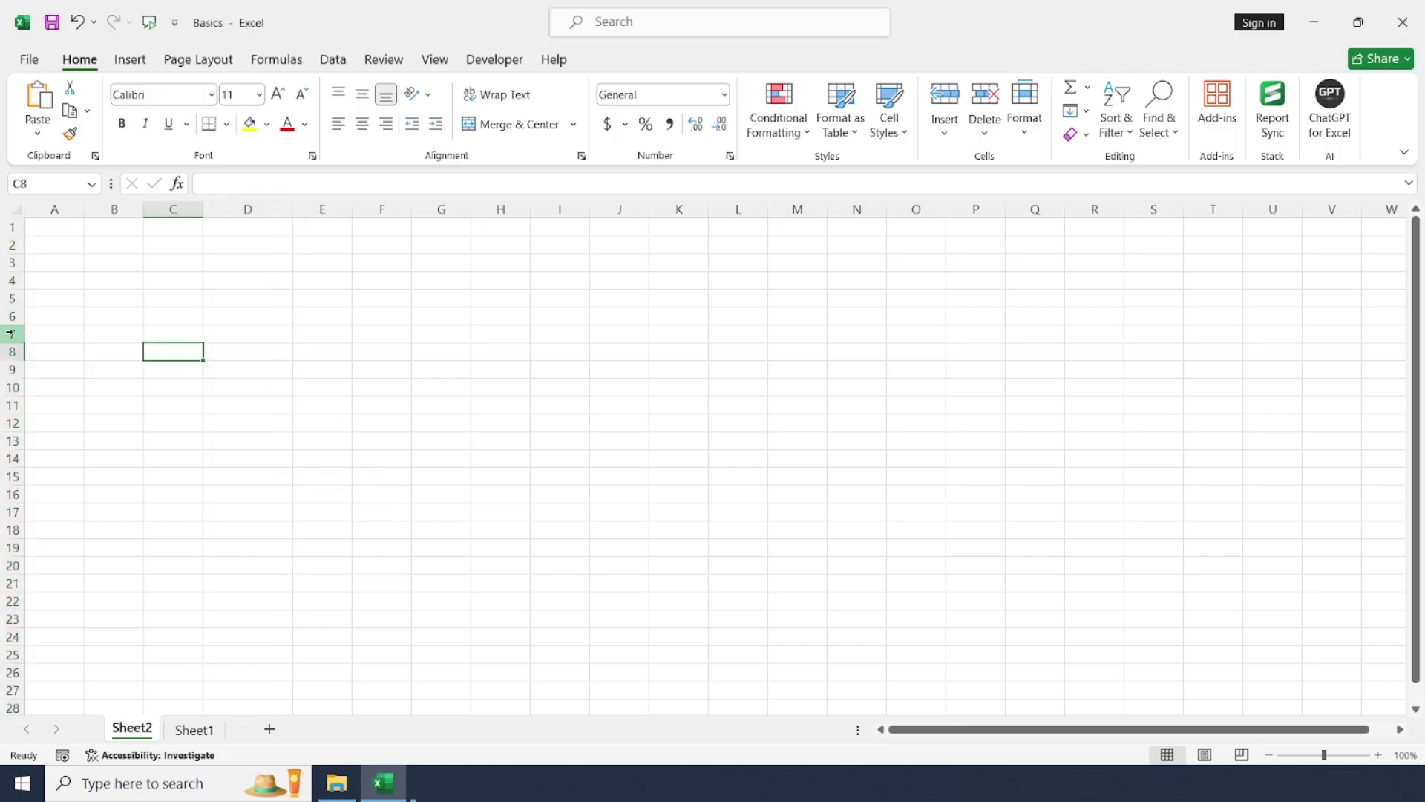
click(10, 333)
right_click(10, 333)
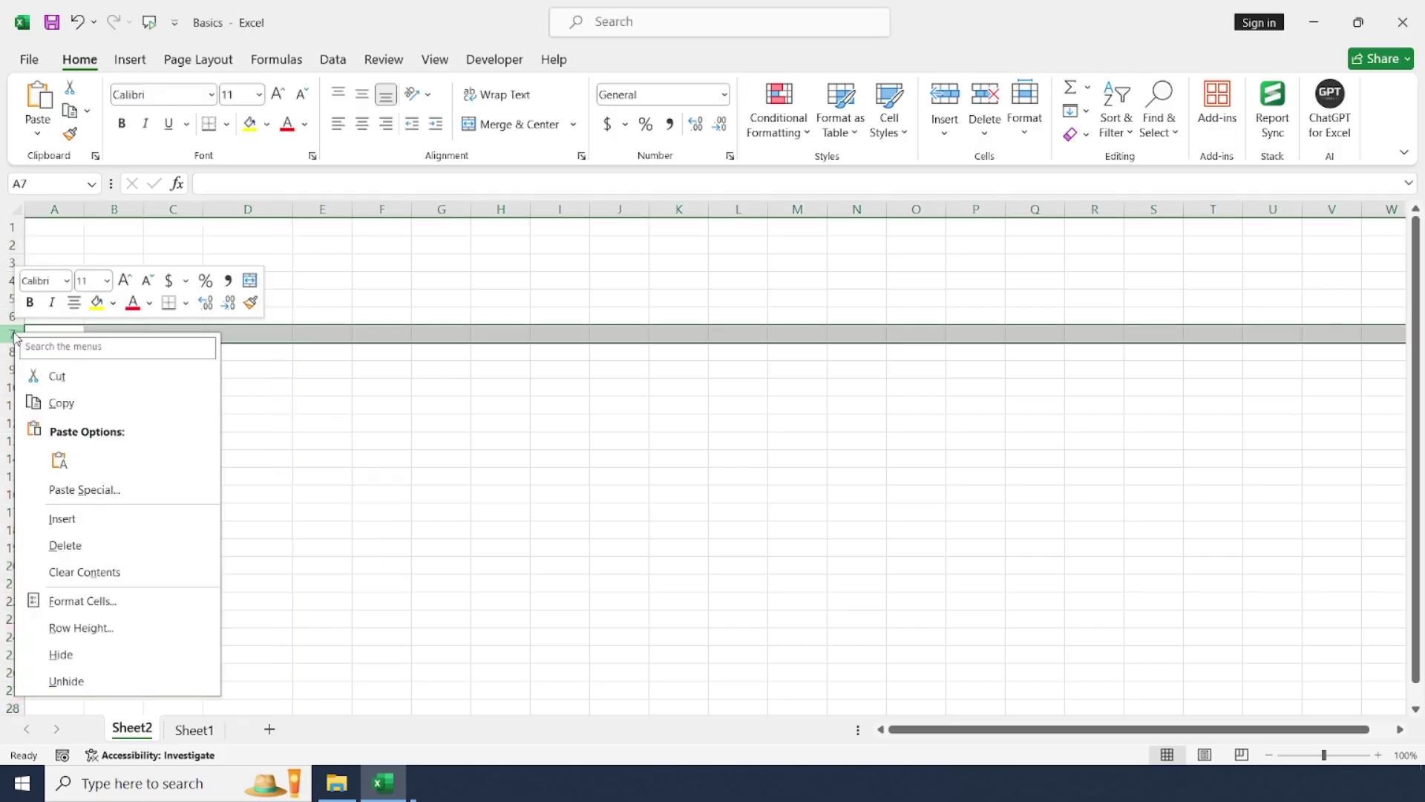
click(78, 627)
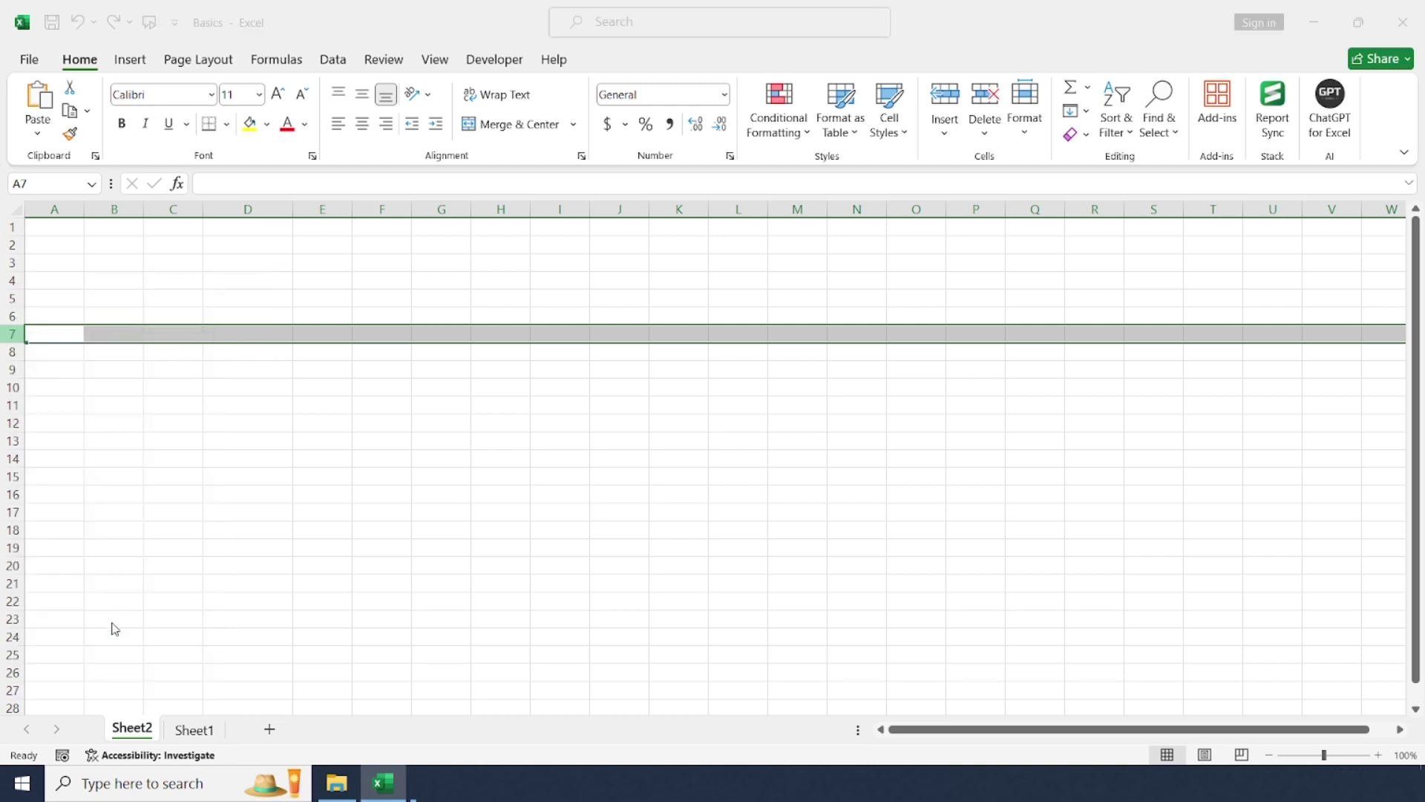
text(5)
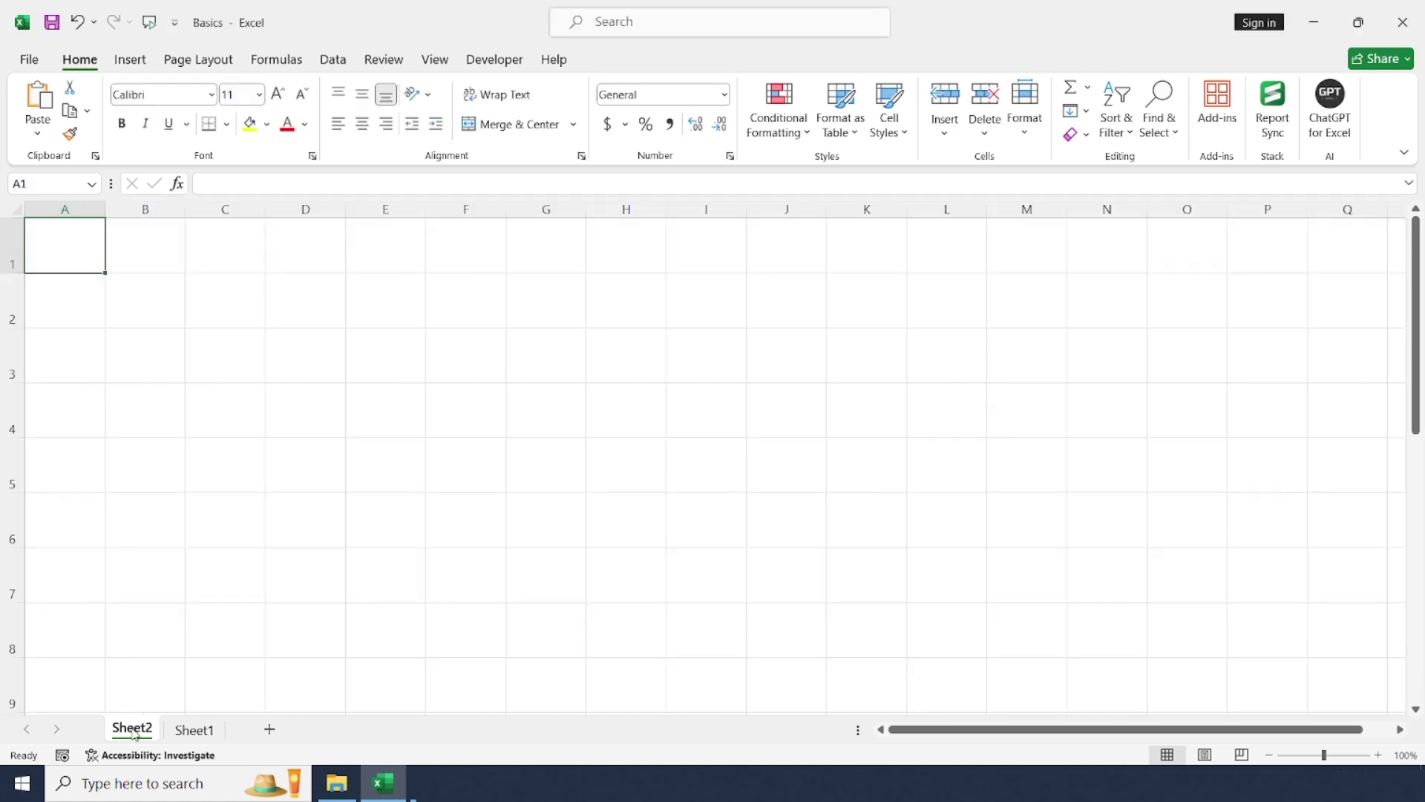
Step: Delete the Sheet2 tab and confirm the deletion
right_click(133, 730)
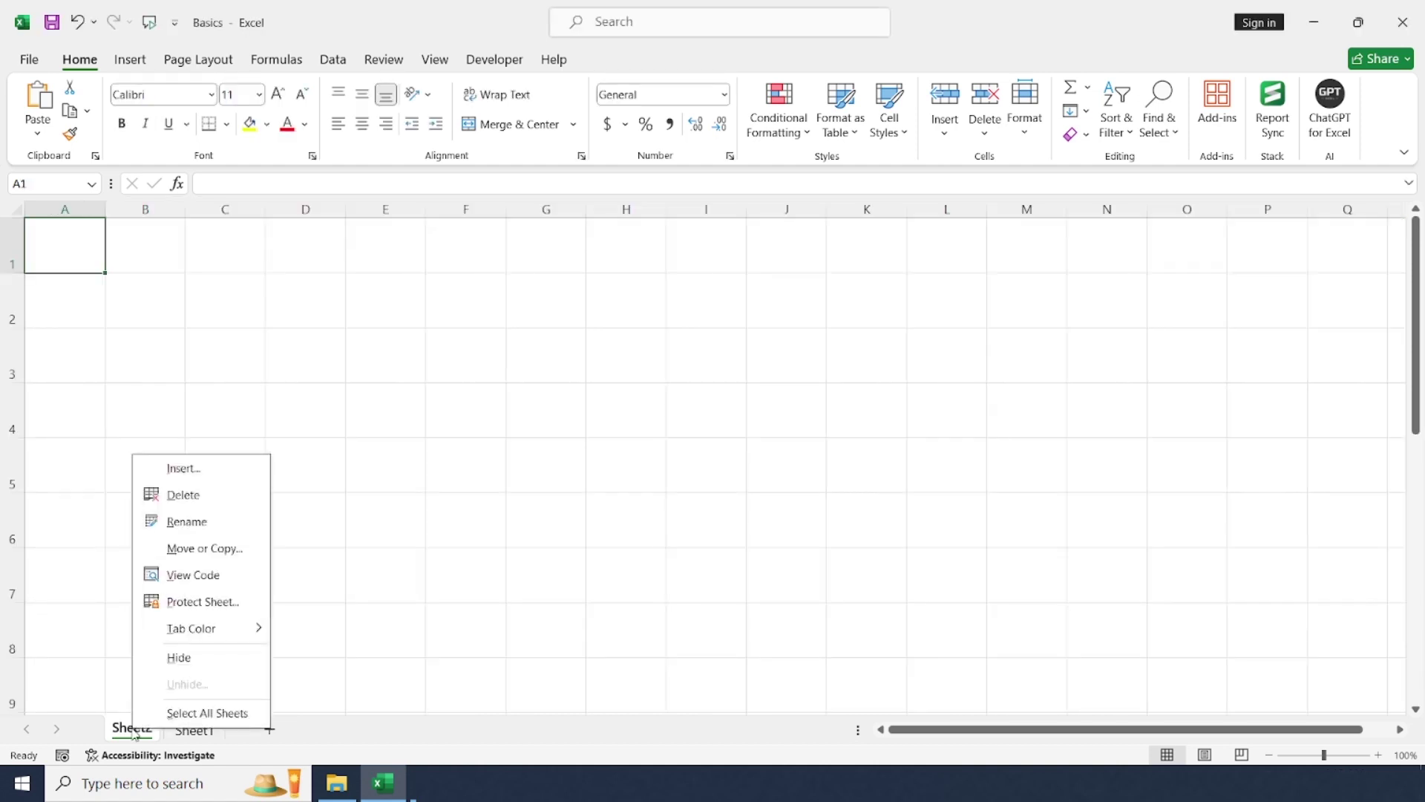
click(211, 496)
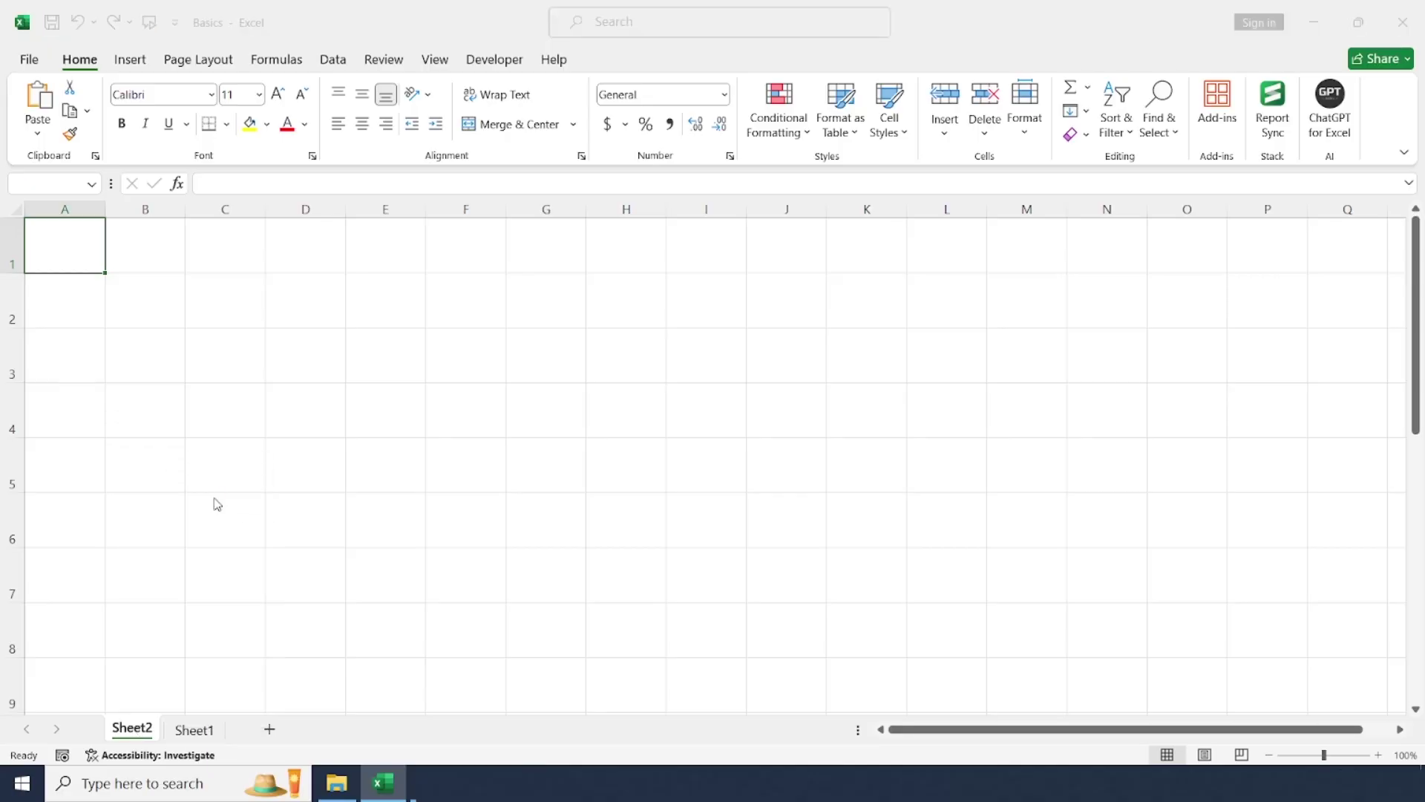
click(683, 443)
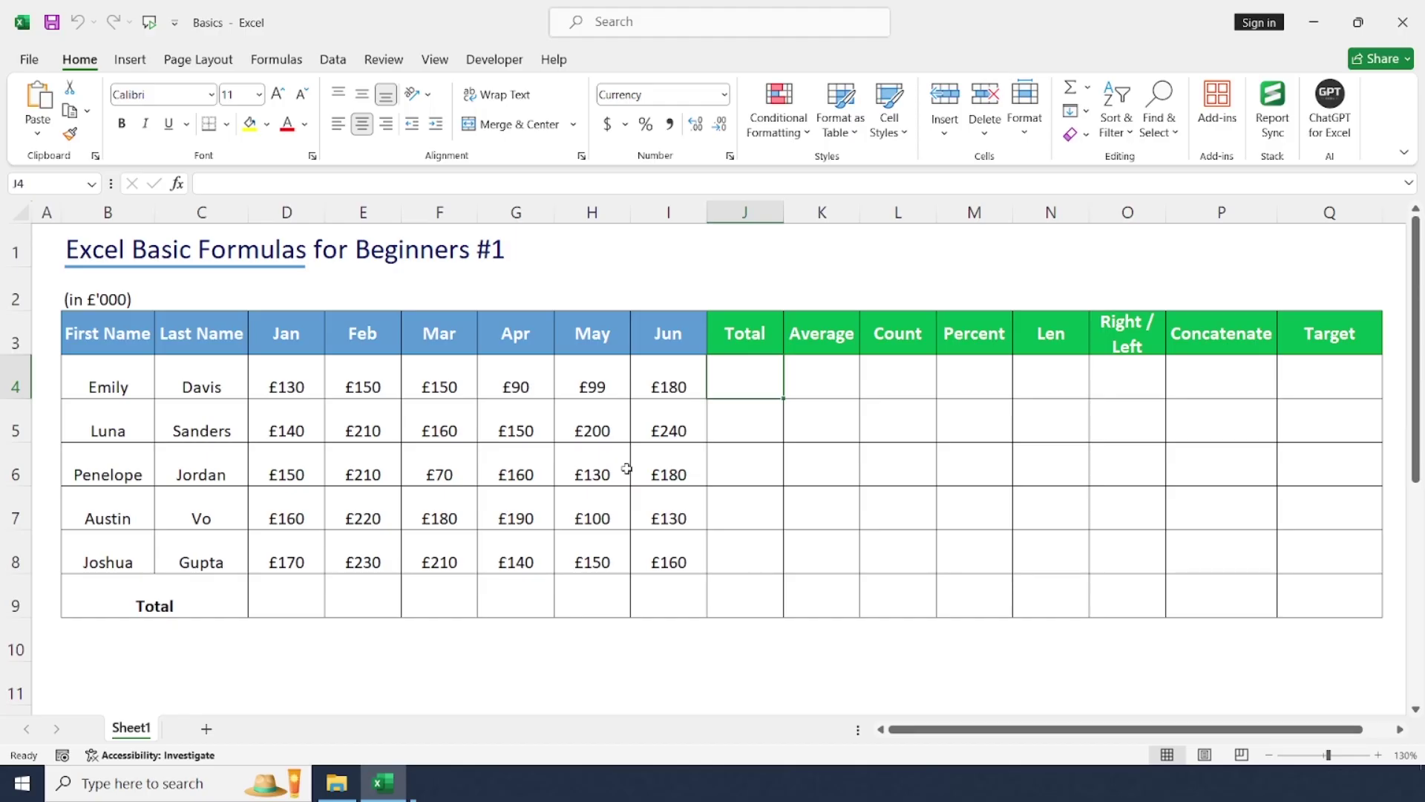
key(Down)
key(Down)
key(Down)
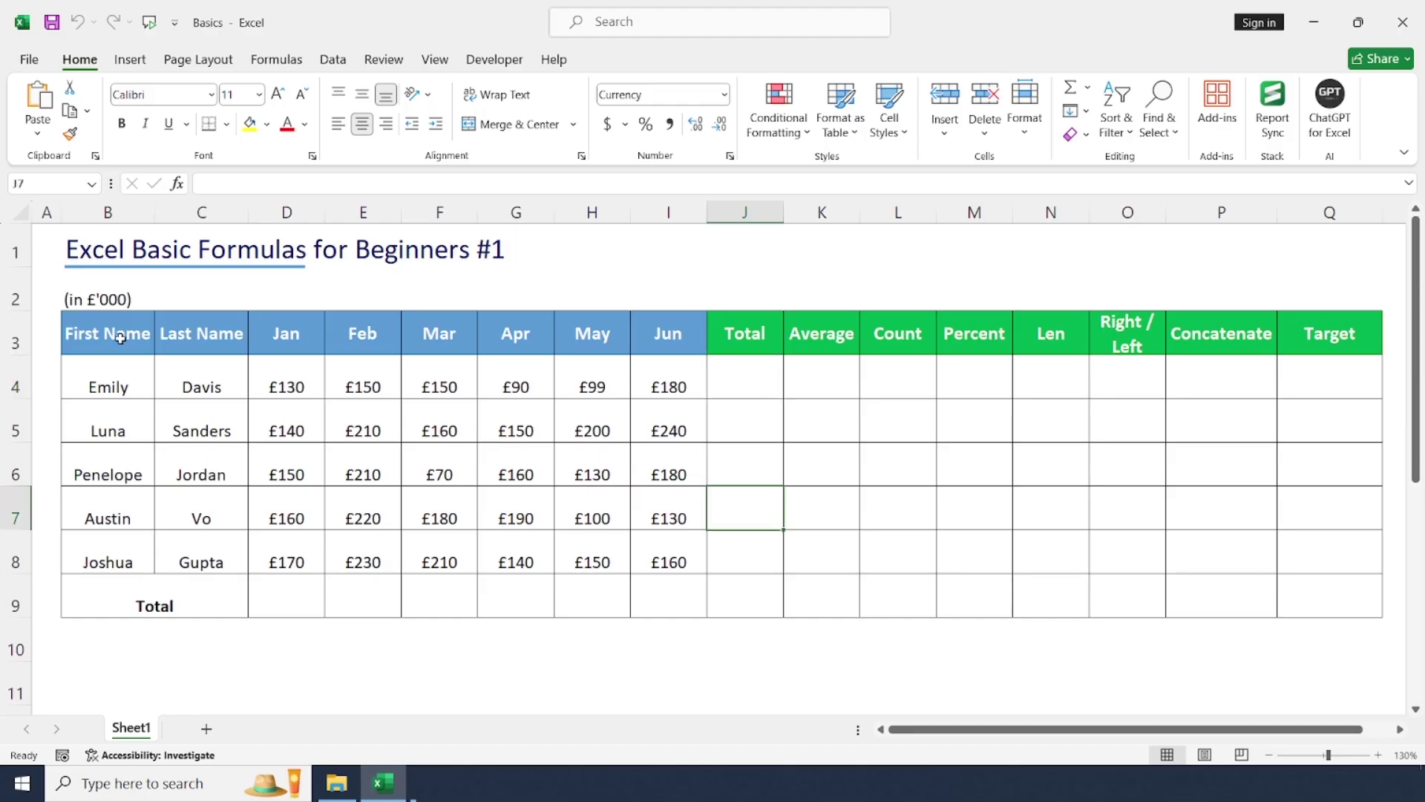
drag(118, 335, 653, 556)
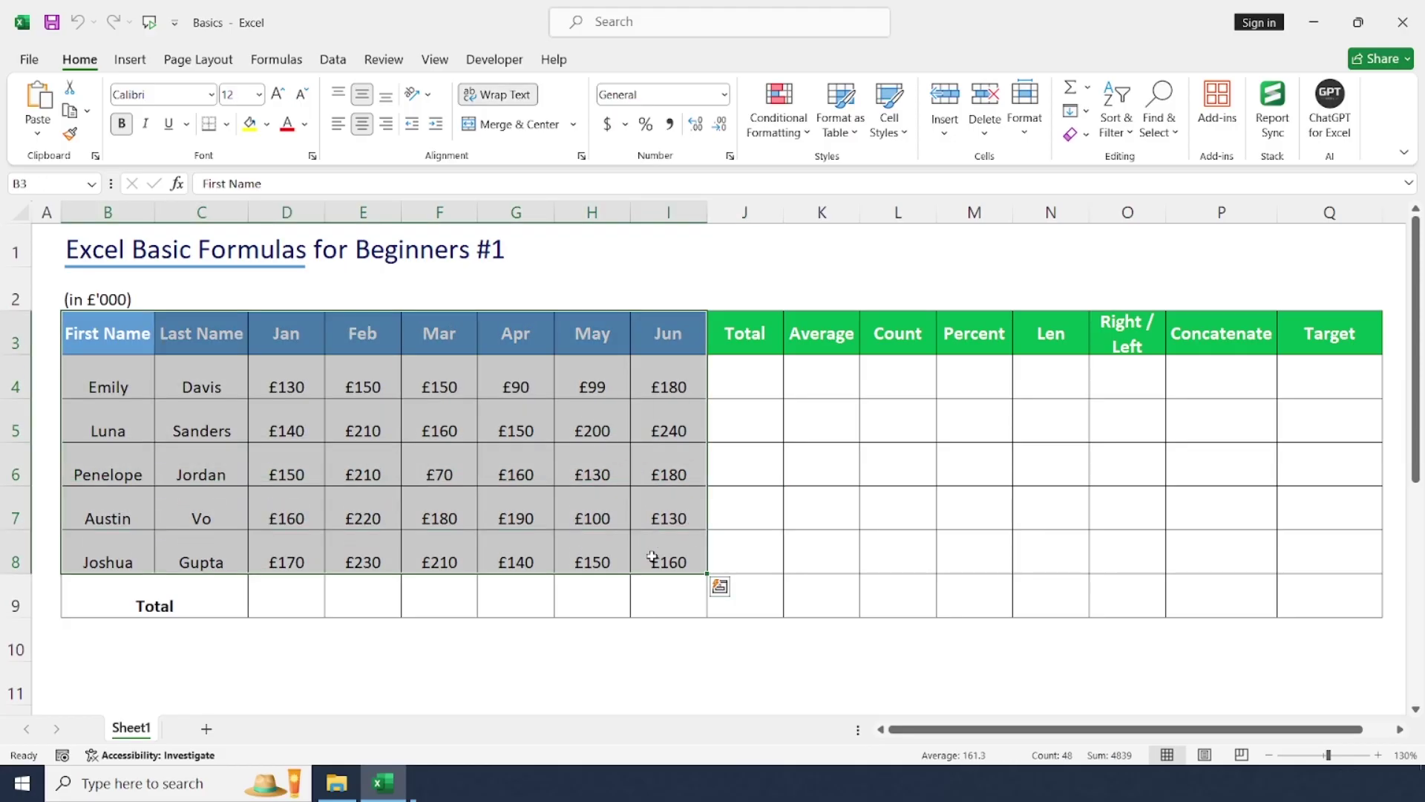
click(766, 378)
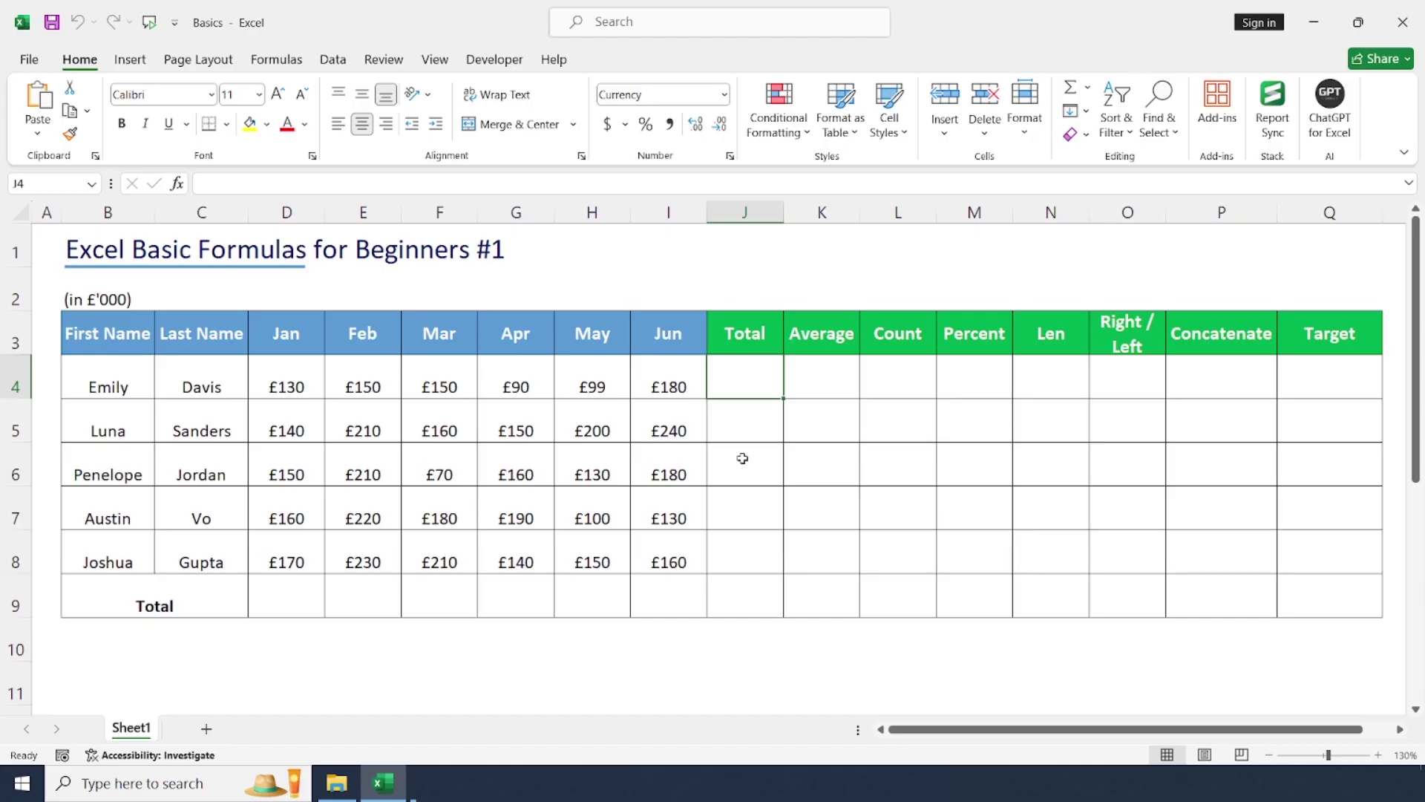
text(=sum)
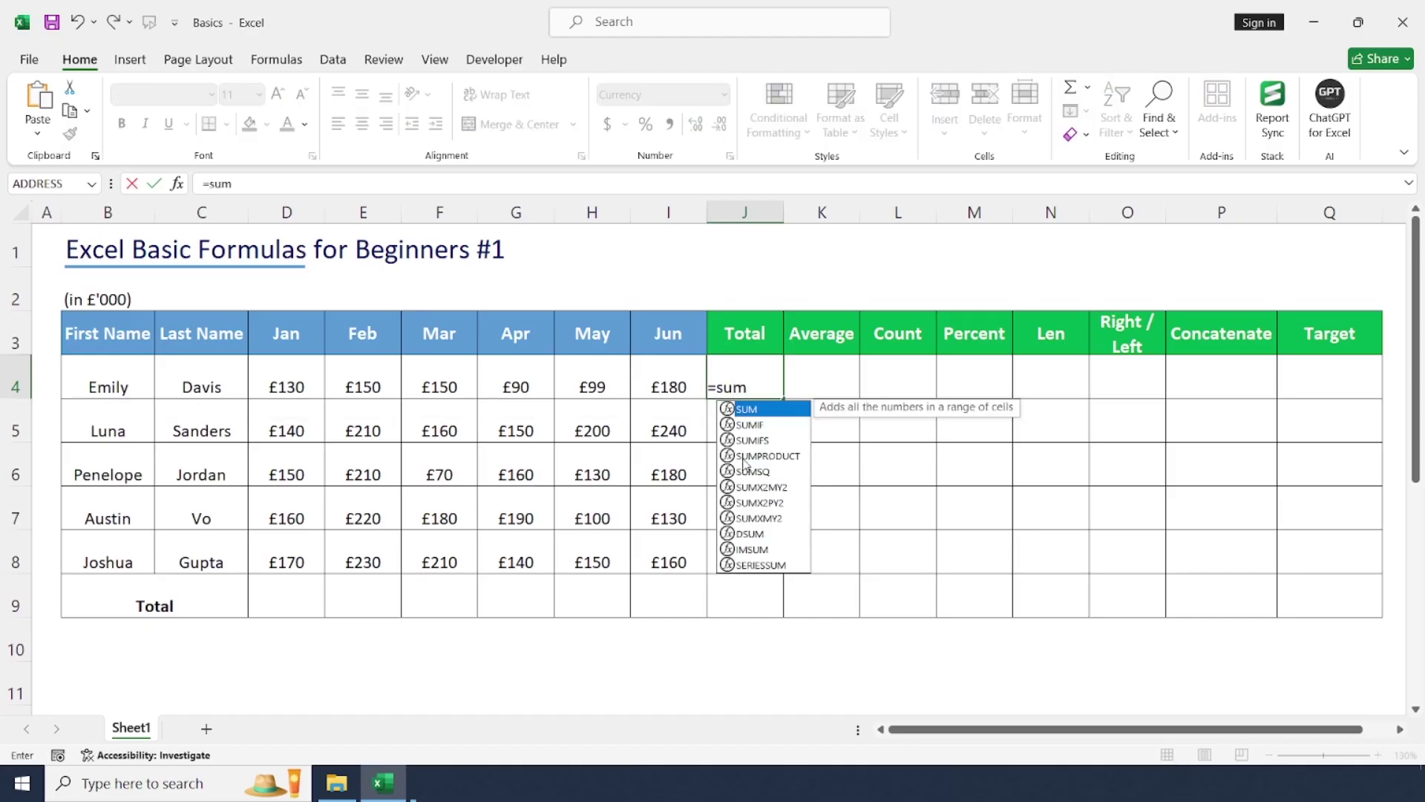
text(()
key(Escape)
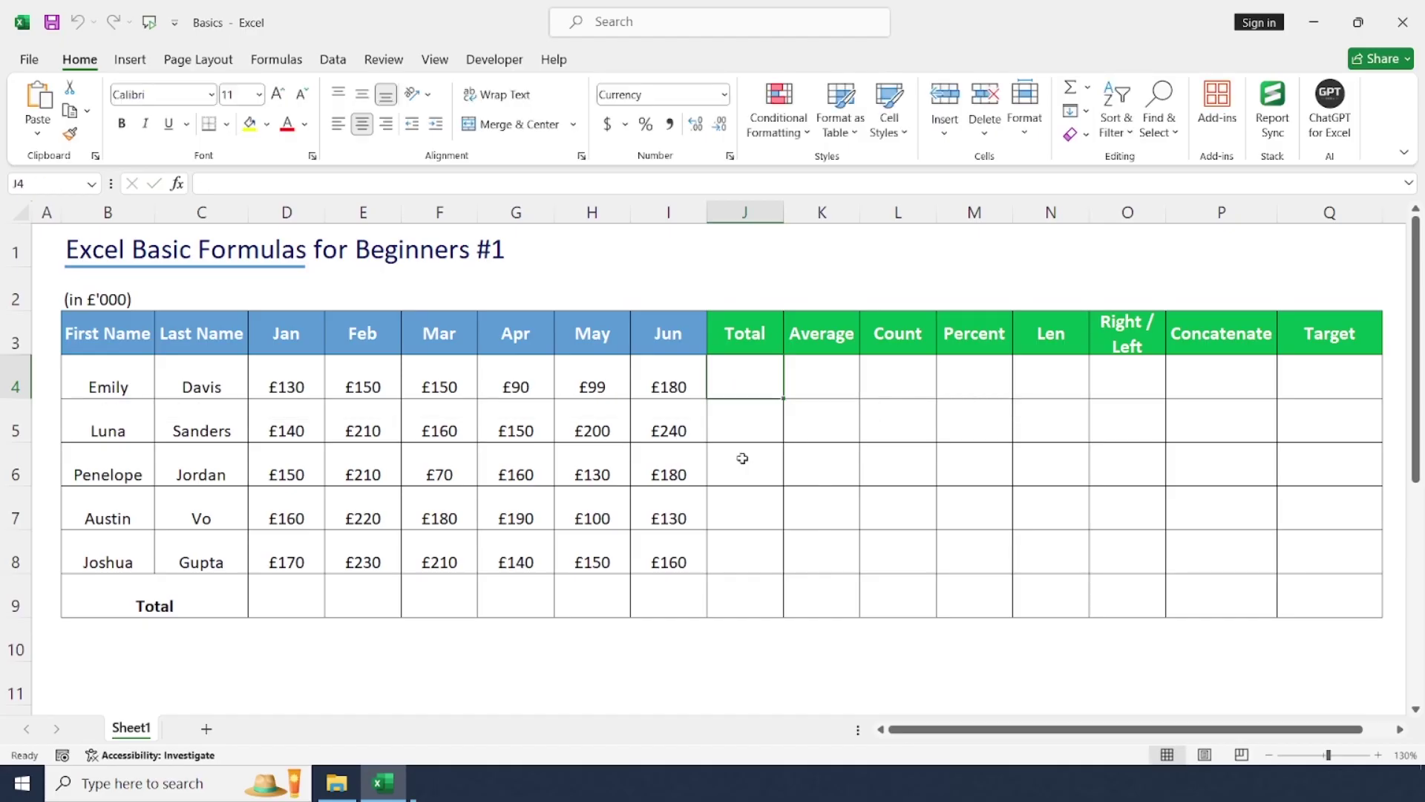
click(290, 62)
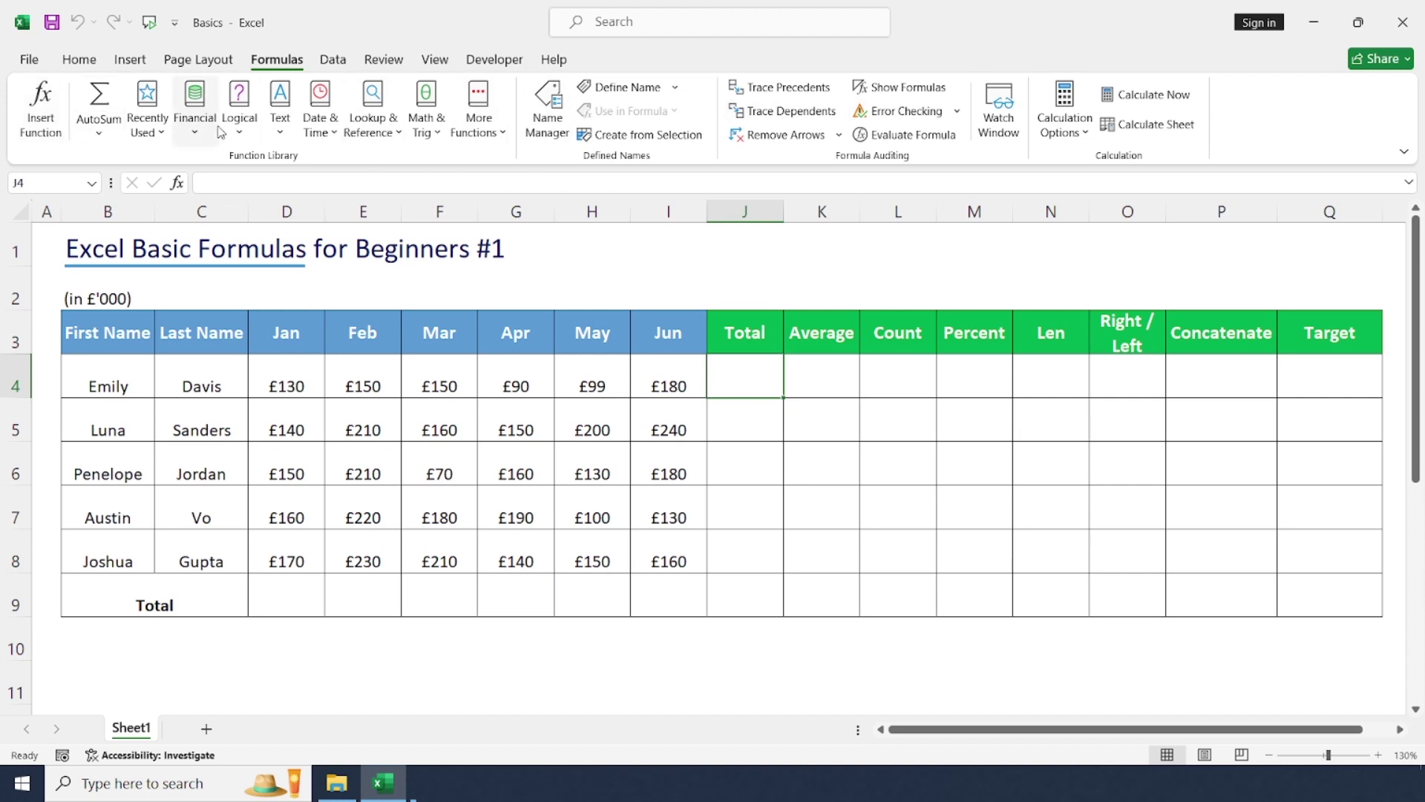
click(101, 136)
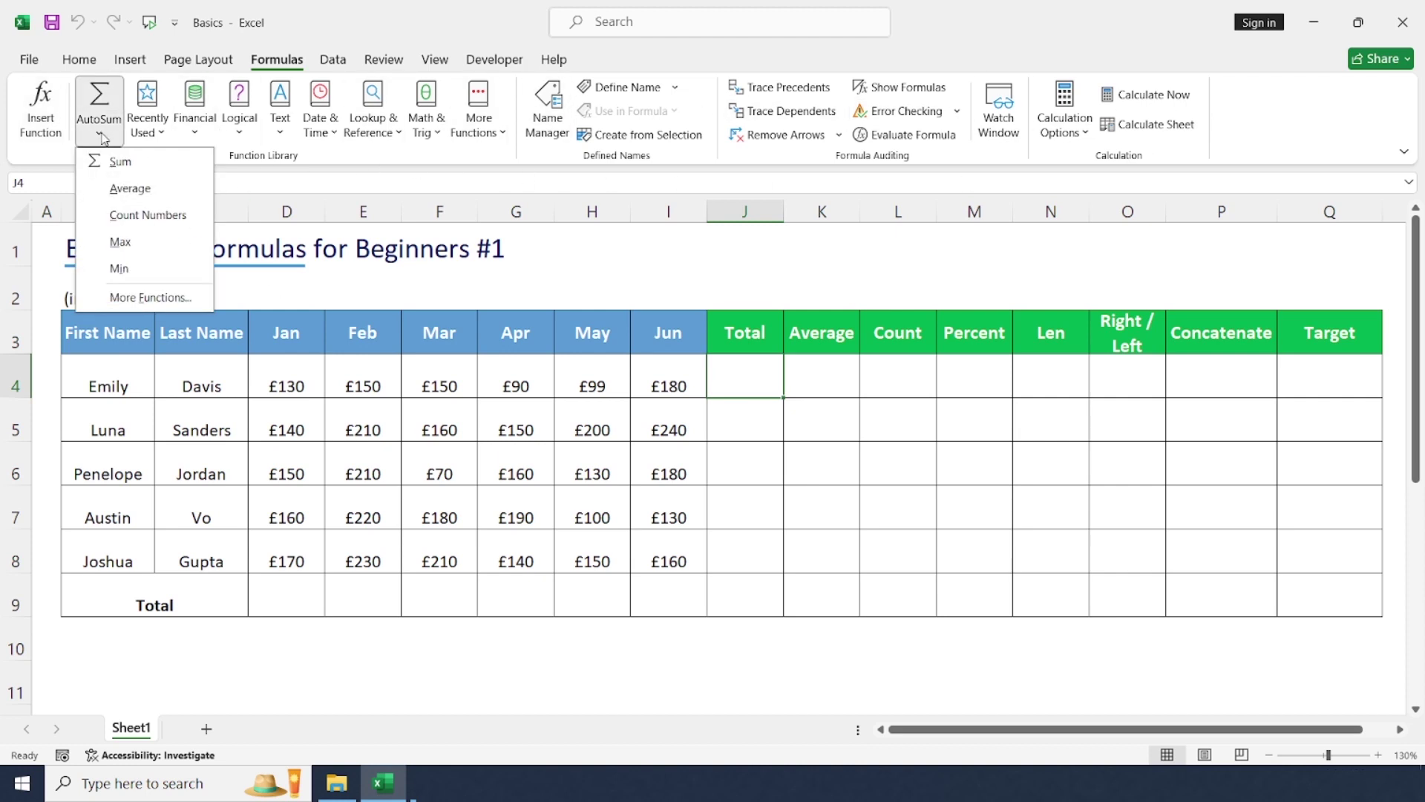
click(110, 165)
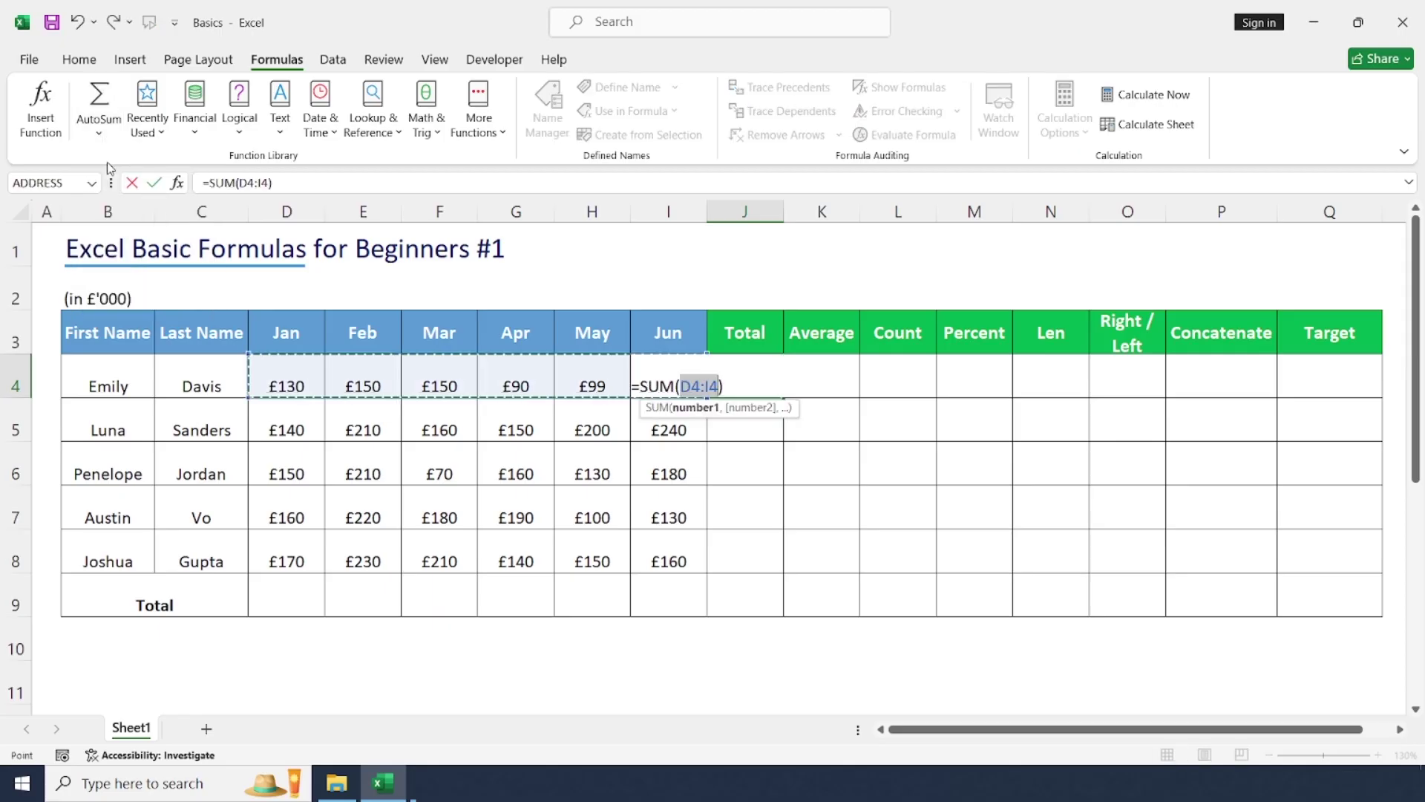
key(Return)
key(Up)
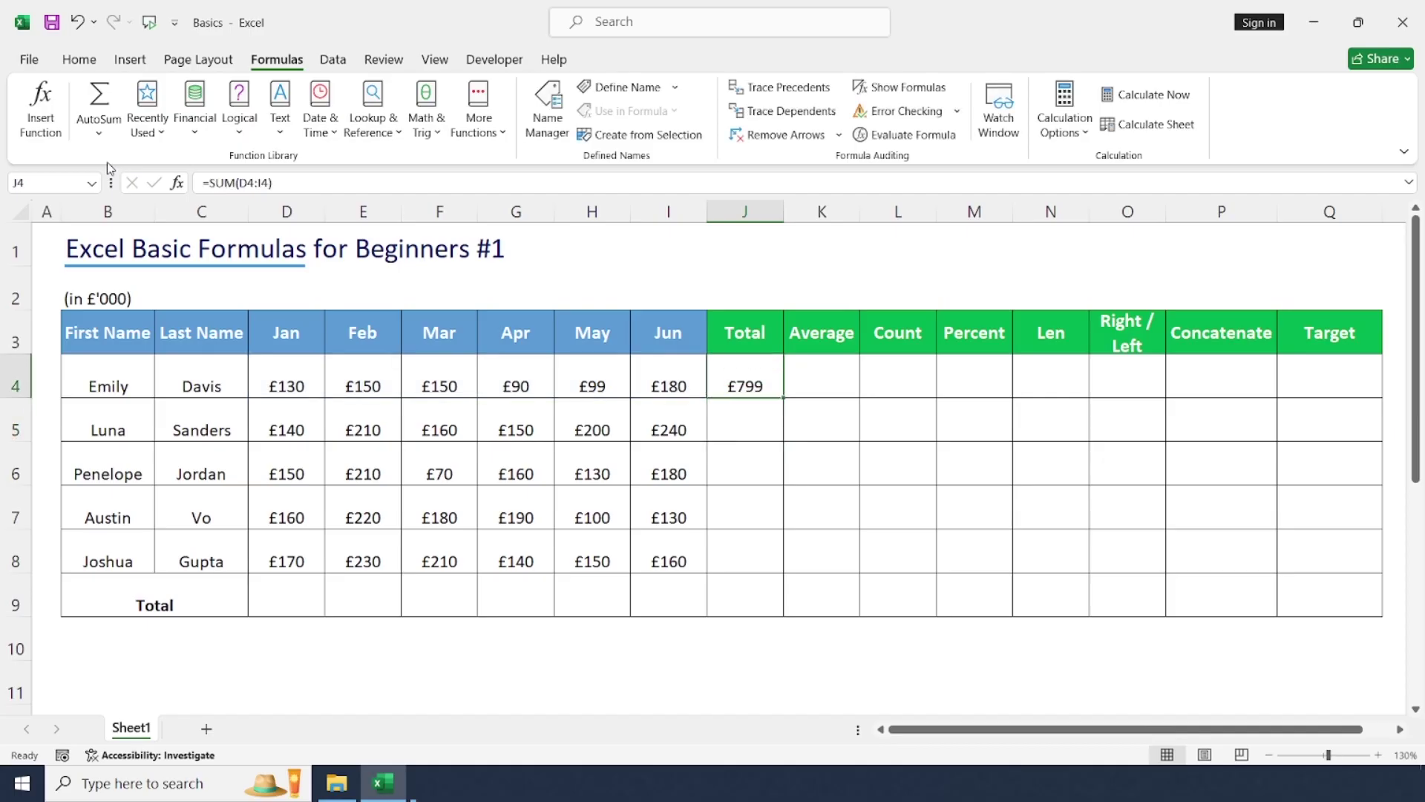
key(Delete)
Step: Enter =SUM(D4:I4) in J4 for Emily's £799 total and copy it down to J9
text(=sum()
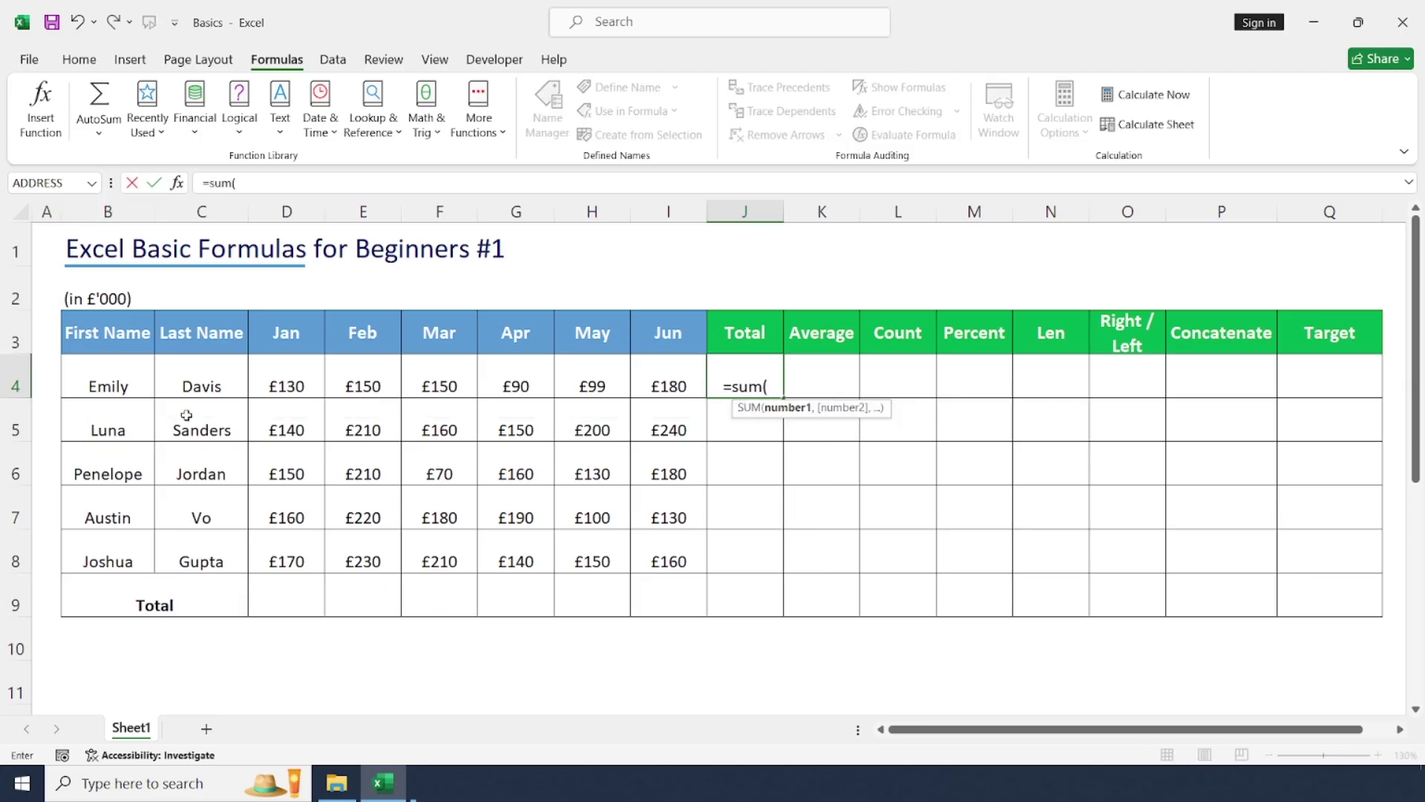
drag(283, 383, 660, 369)
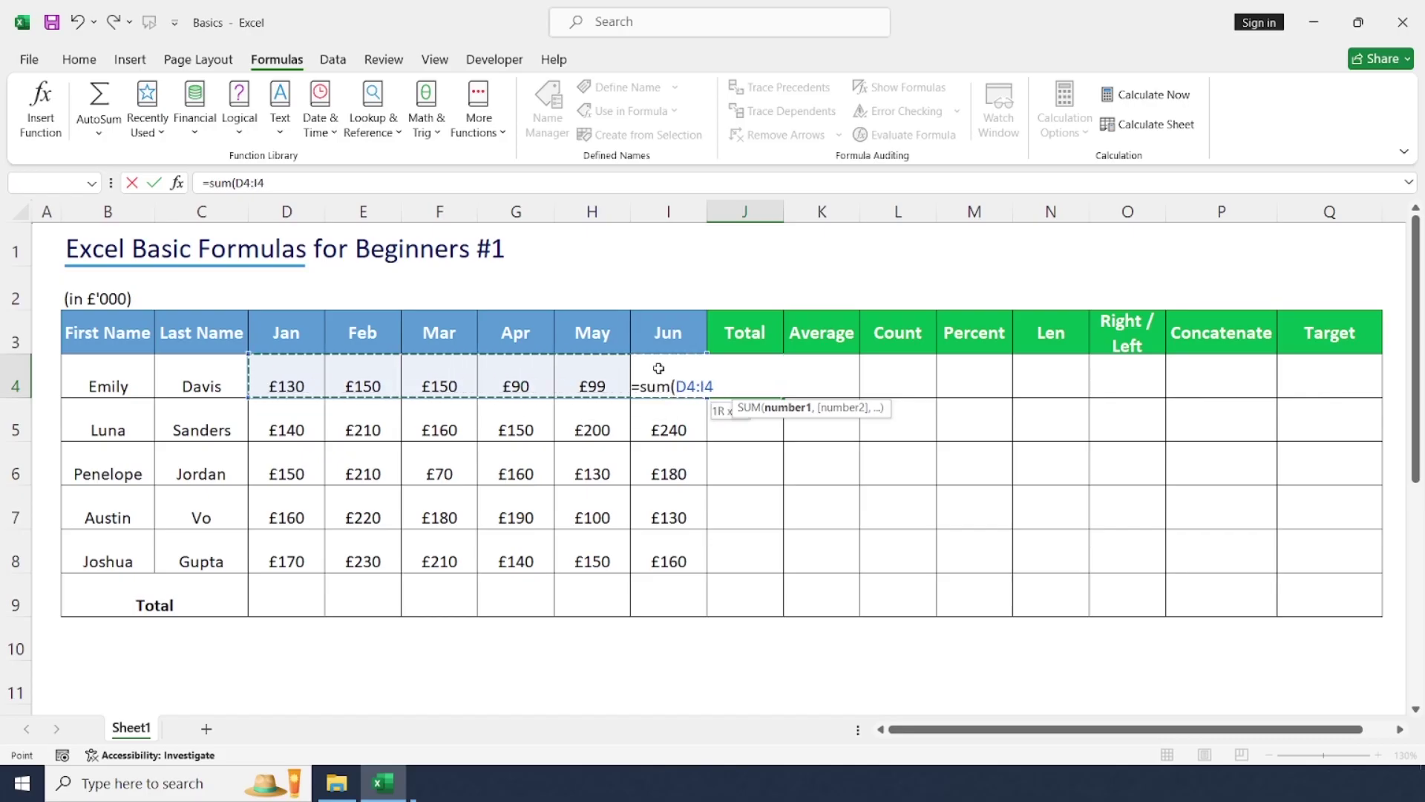
key(Return)
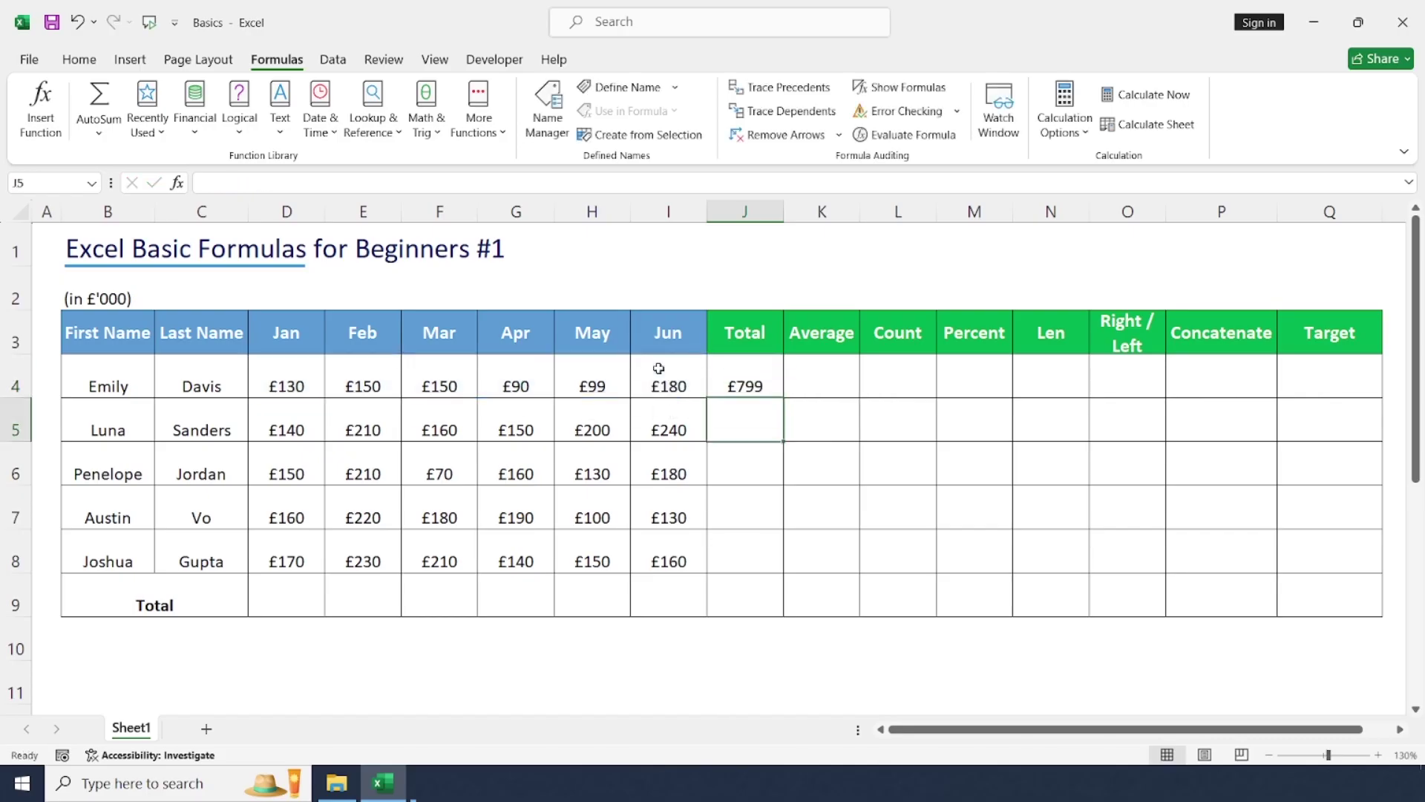
key(Up)
drag(119, 375, 658, 378)
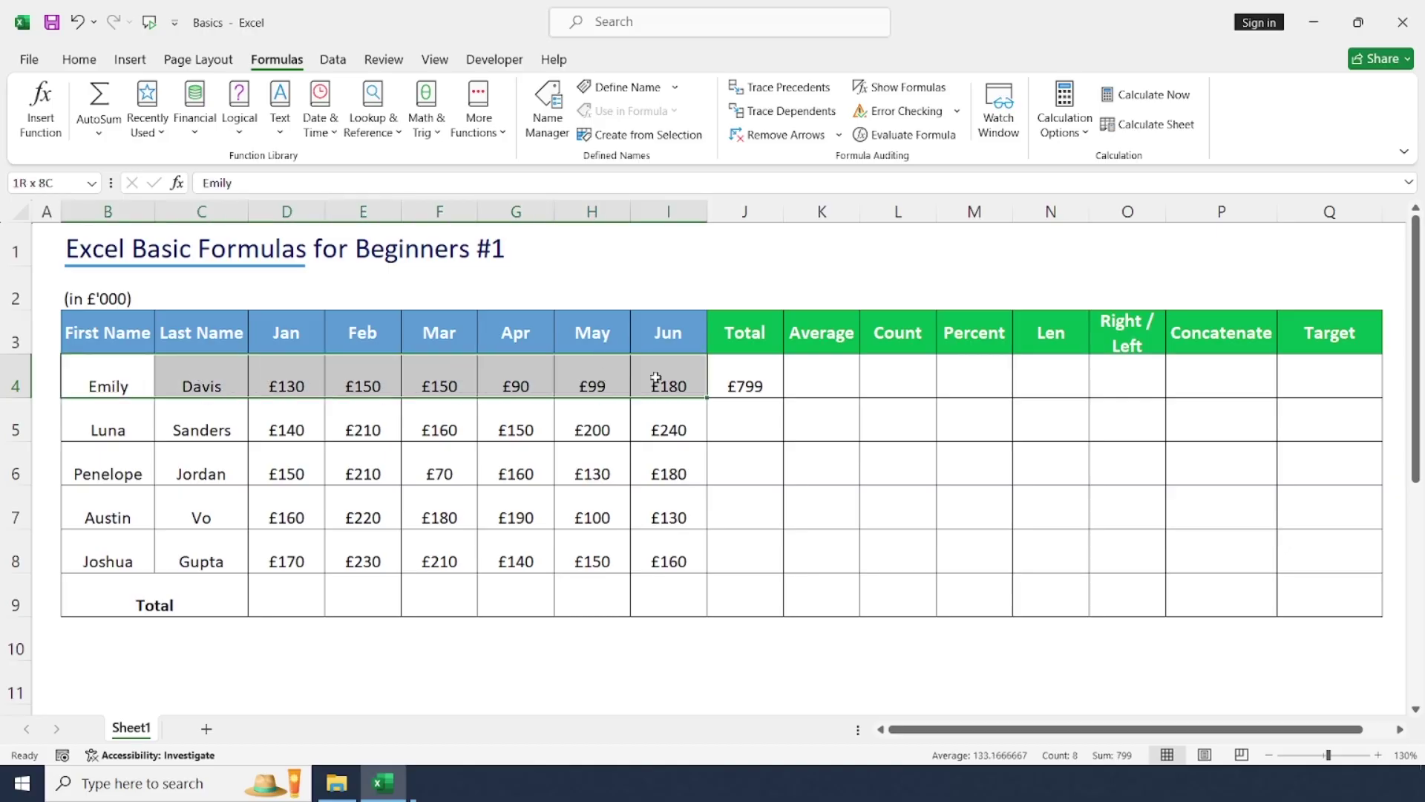
click(765, 379)
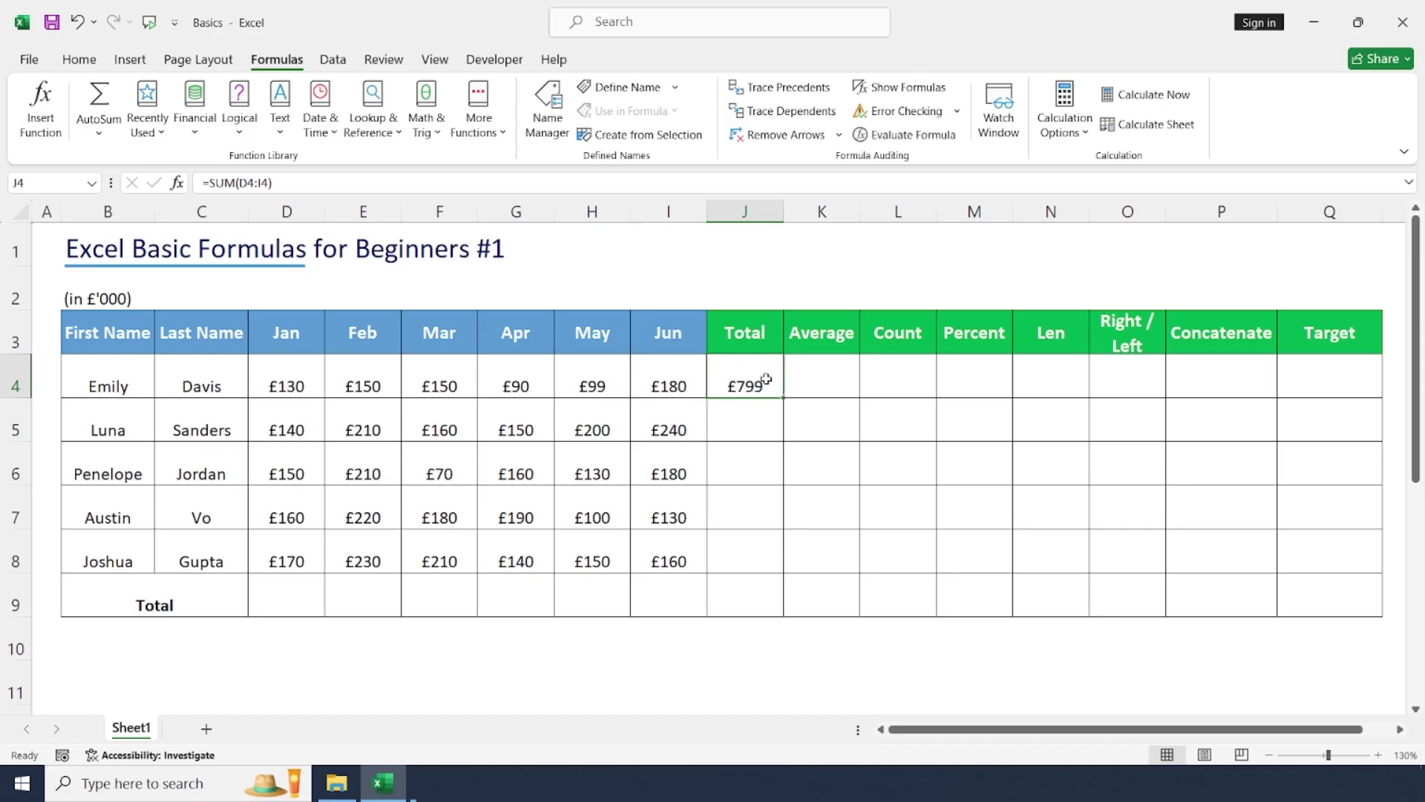
click(735, 425)
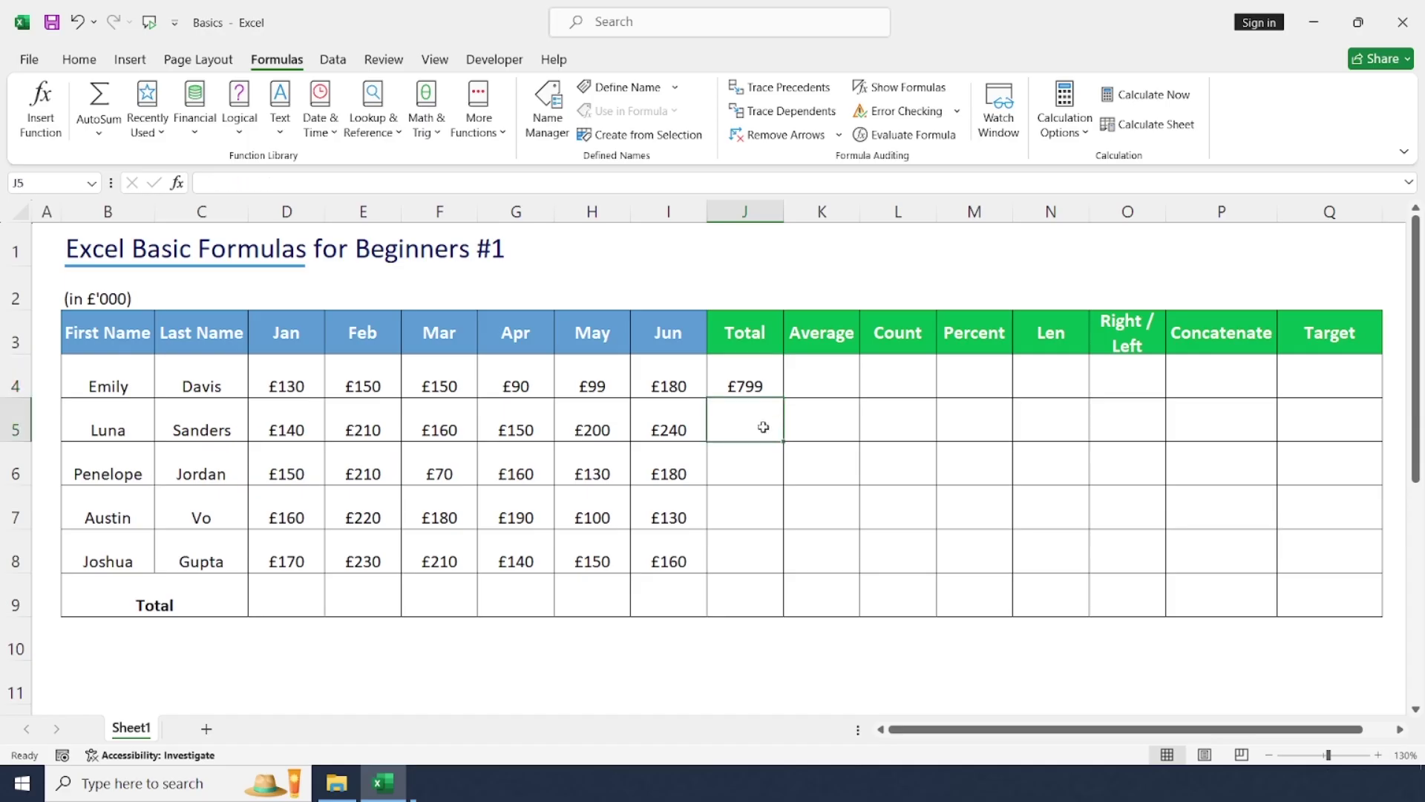
click(765, 381)
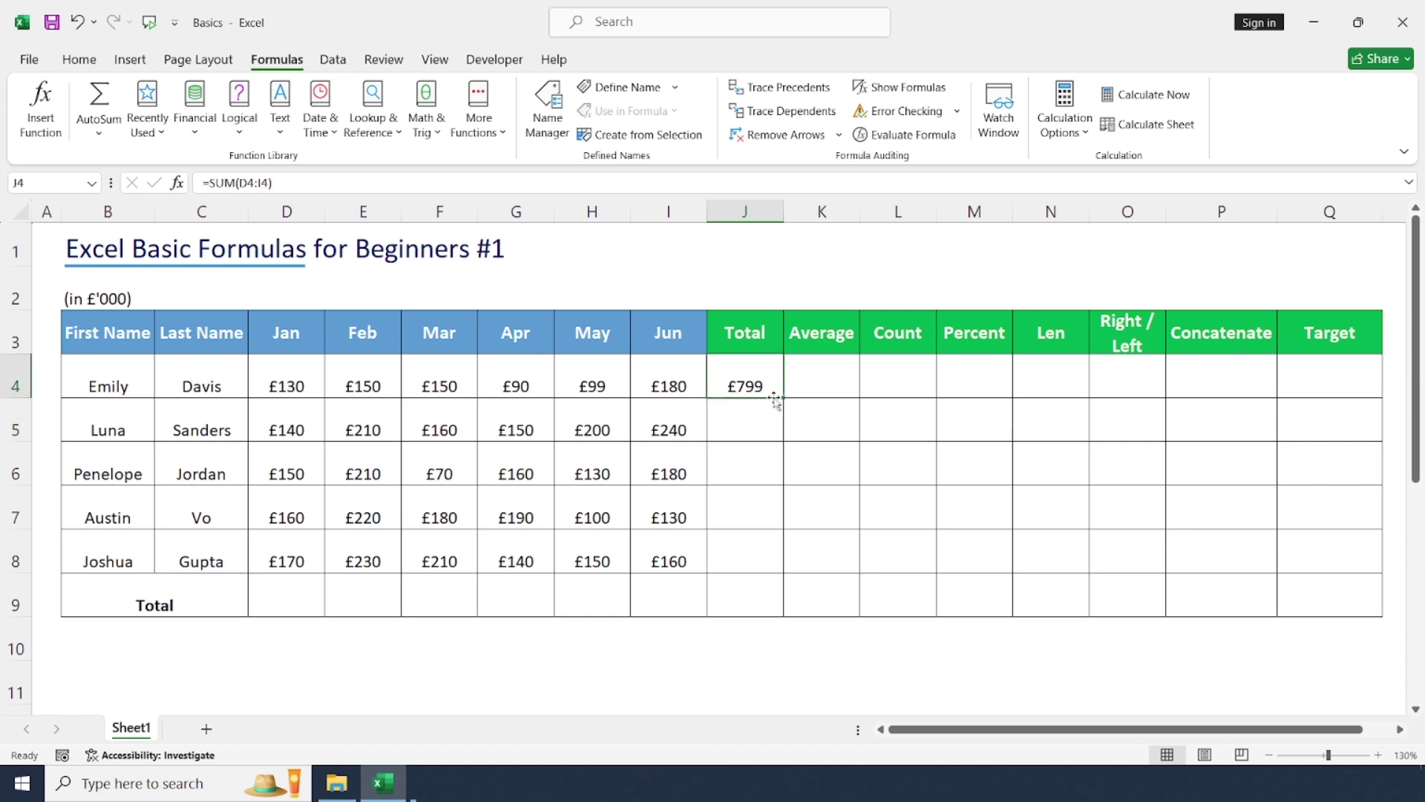
double_click(785, 397)
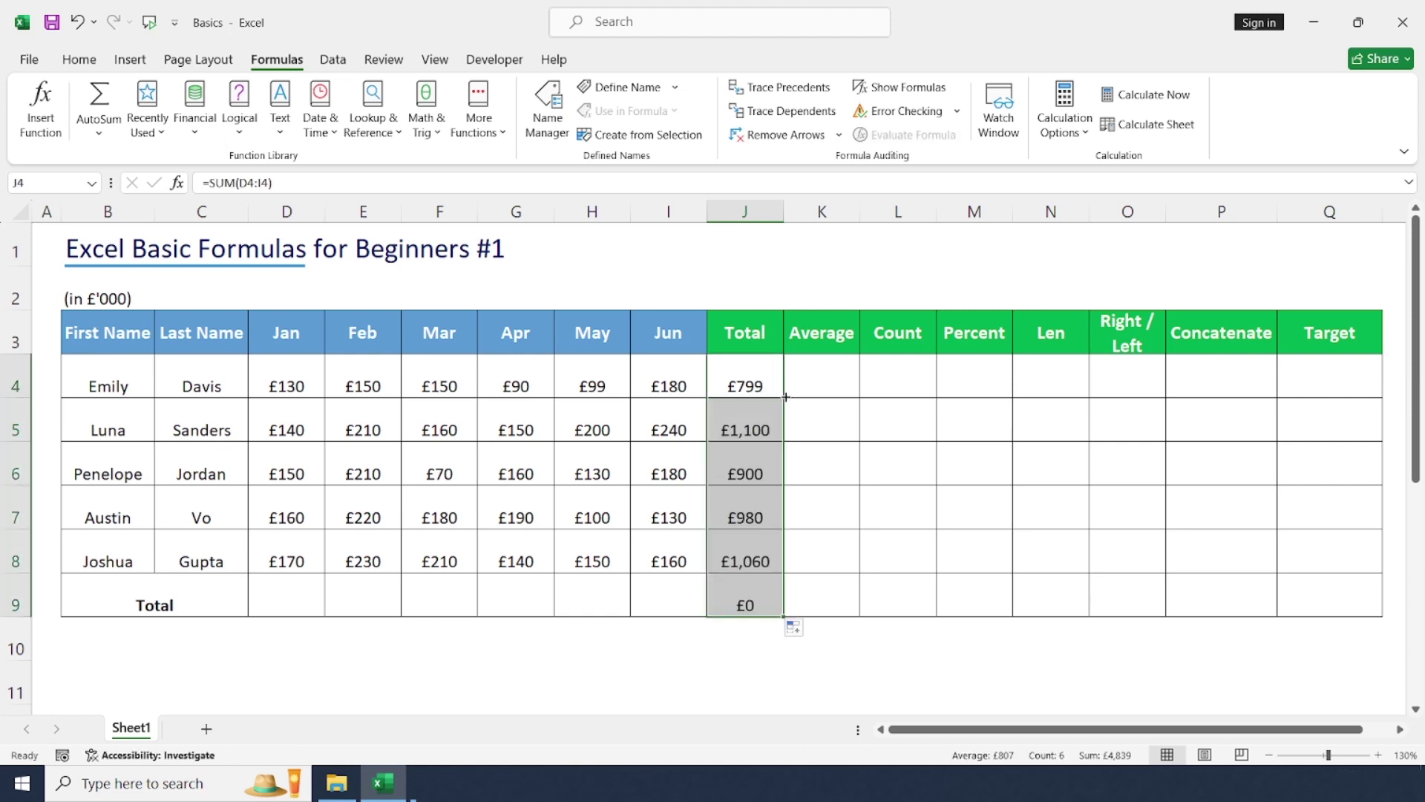
Step: Total each month in row 9 with =SUM(D4:D8), copied across from D9 to I9
click(293, 597)
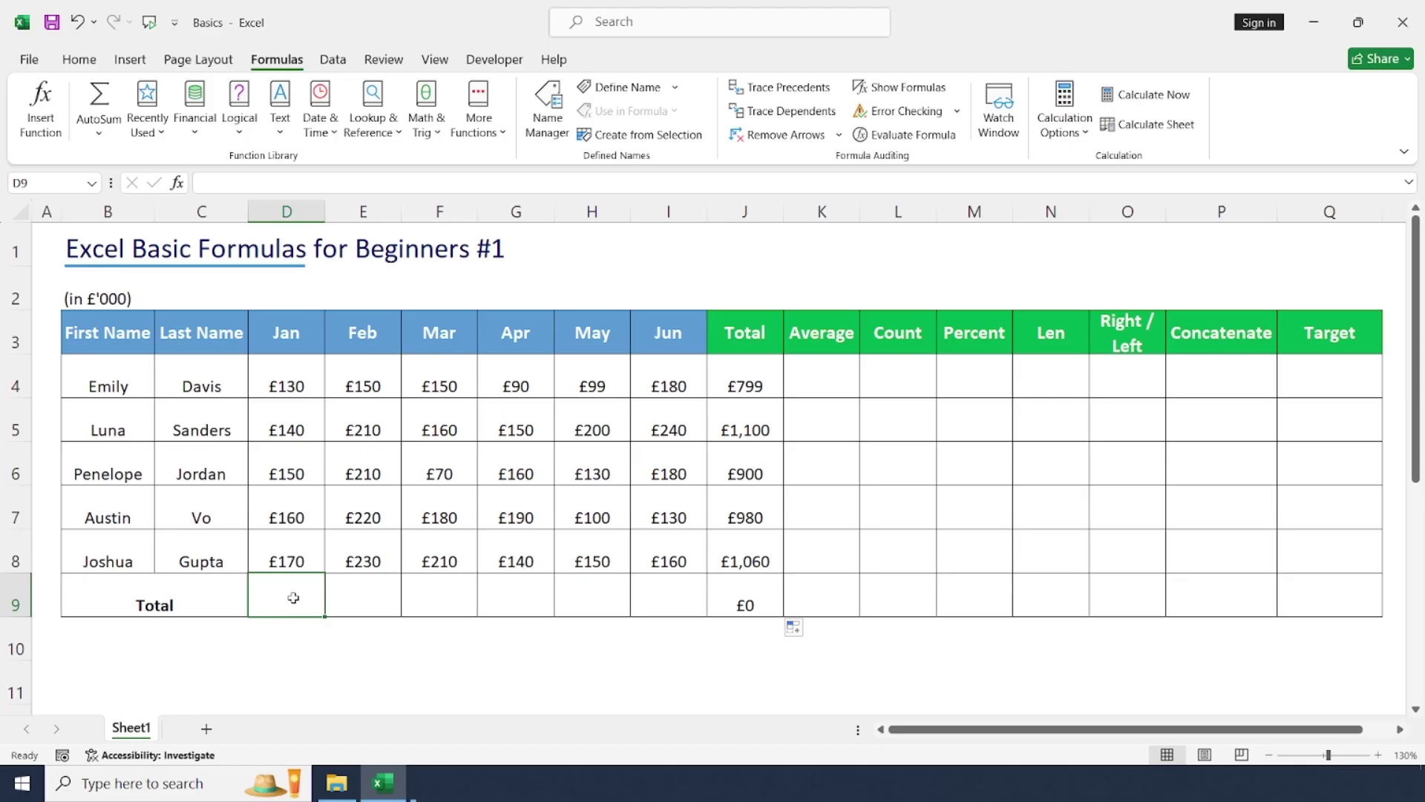
text(=sum()
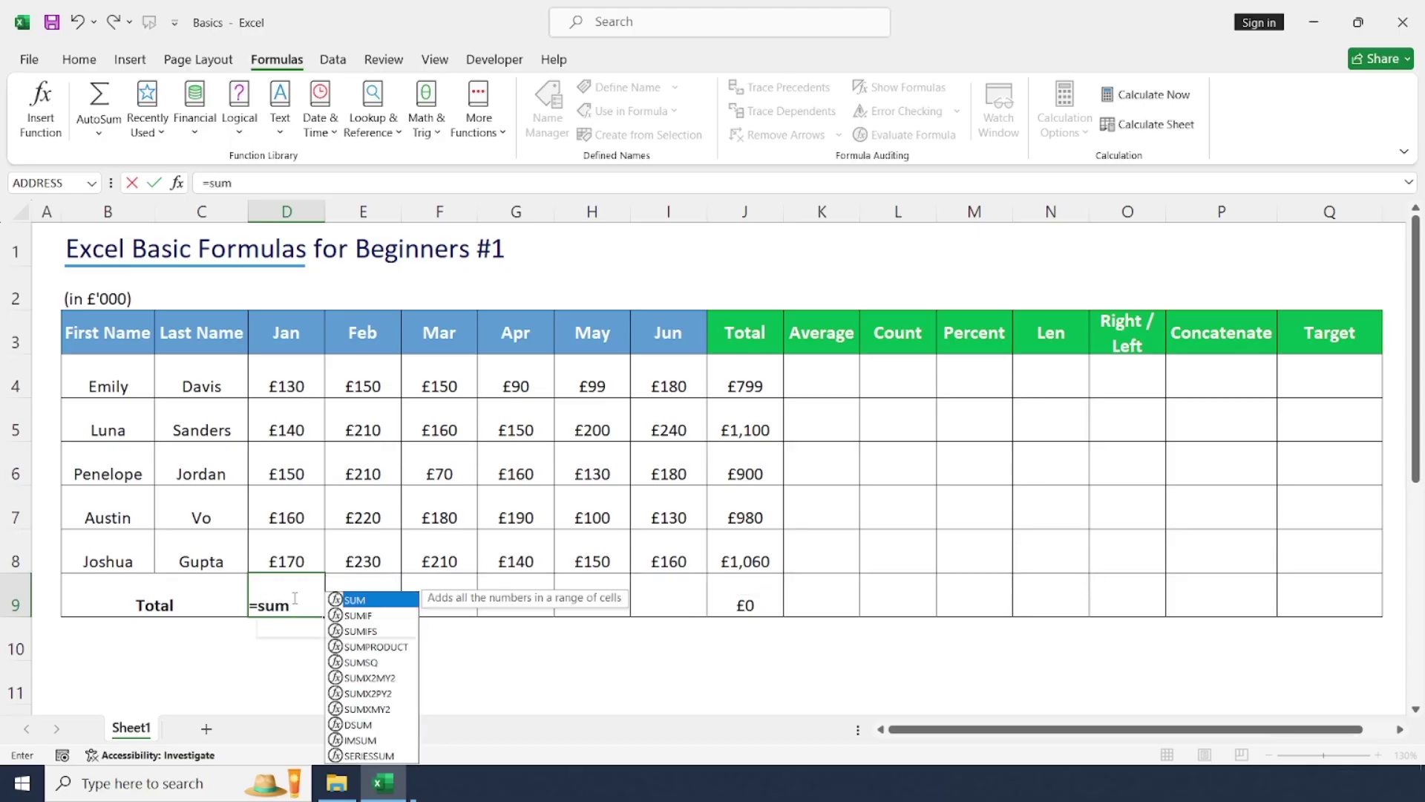
drag(299, 380, 280, 562)
key(Return)
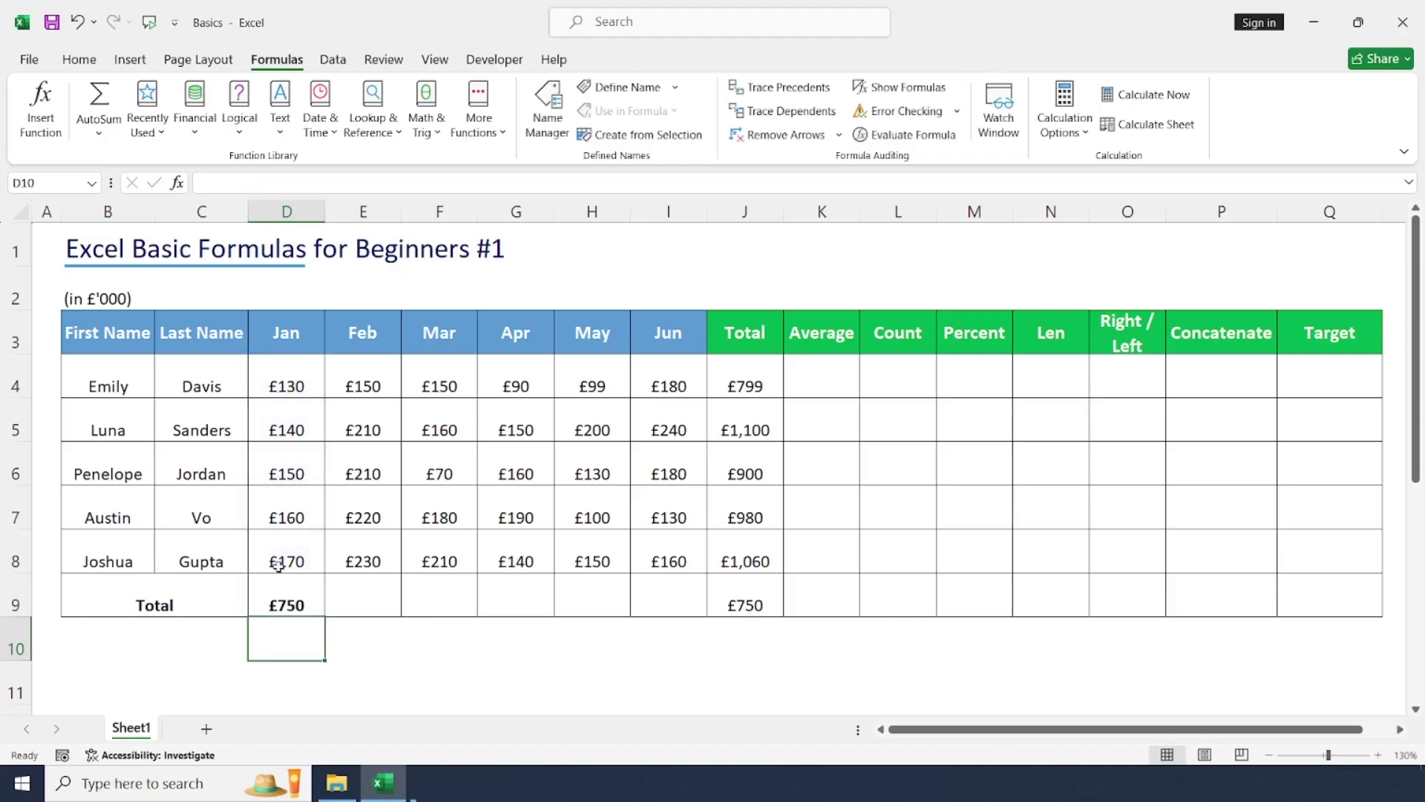
key(Up)
drag(325, 617, 680, 614)
click(822, 376)
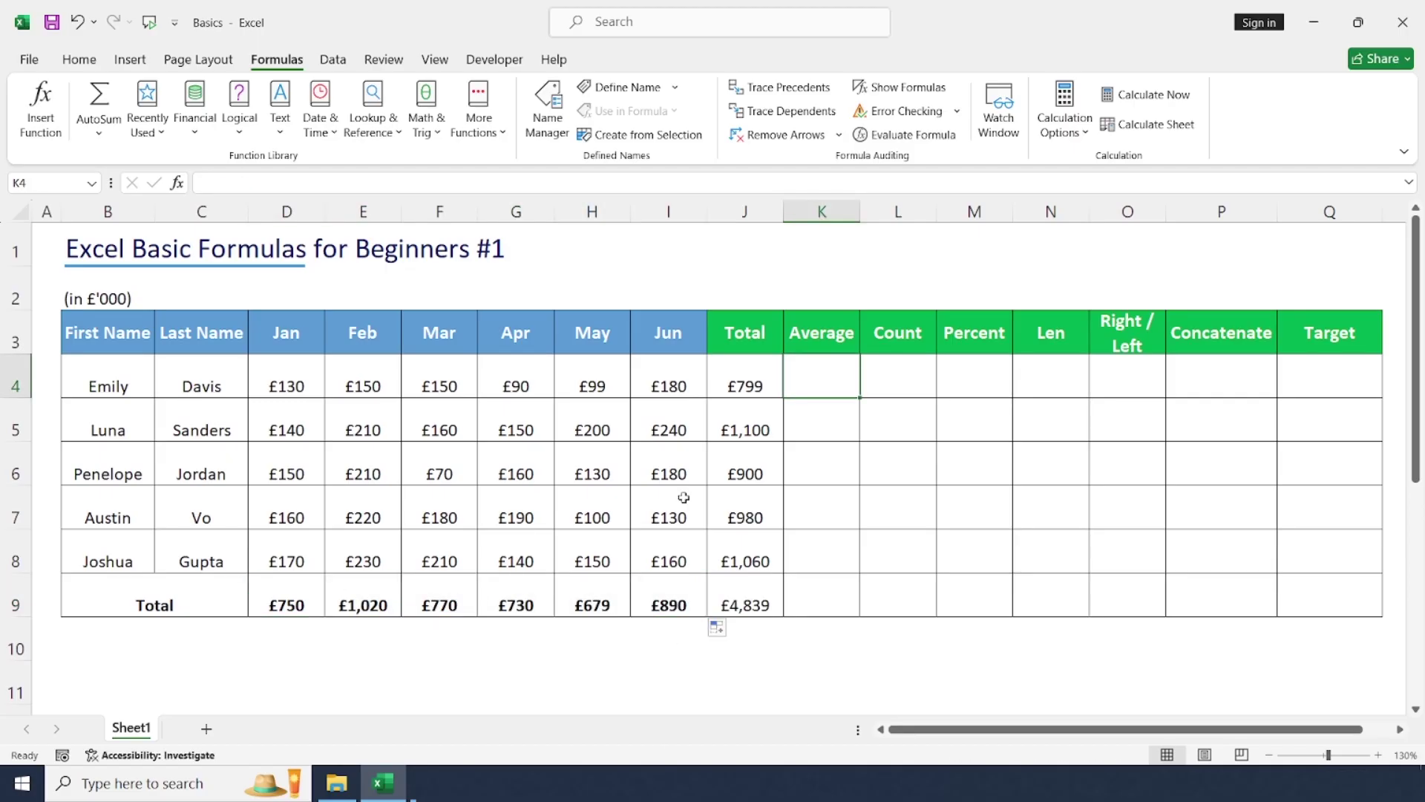
Step: Enter =AVERAGE(D4:I4) in K4 and copy it down, giving £133 through £177
text(=aver)
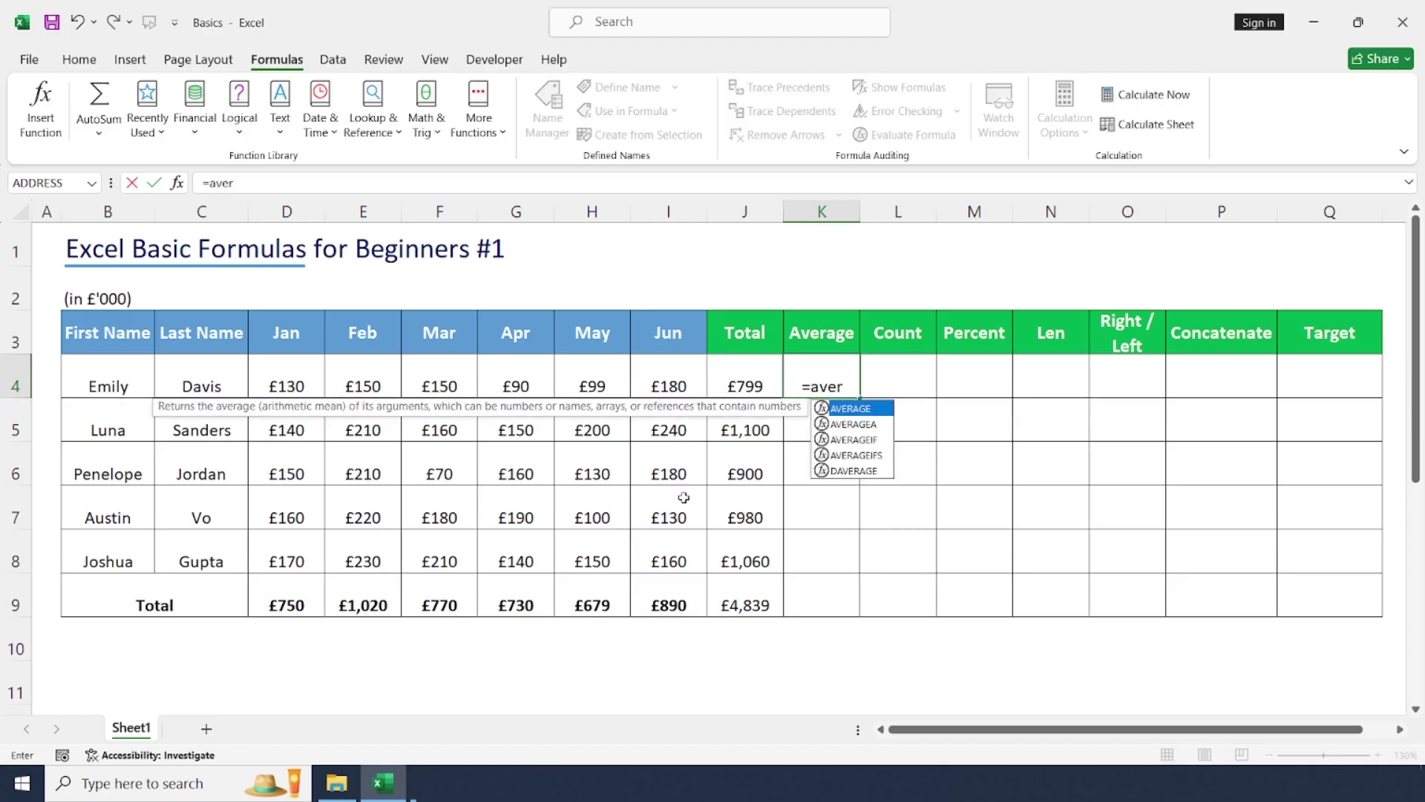
key(Tab)
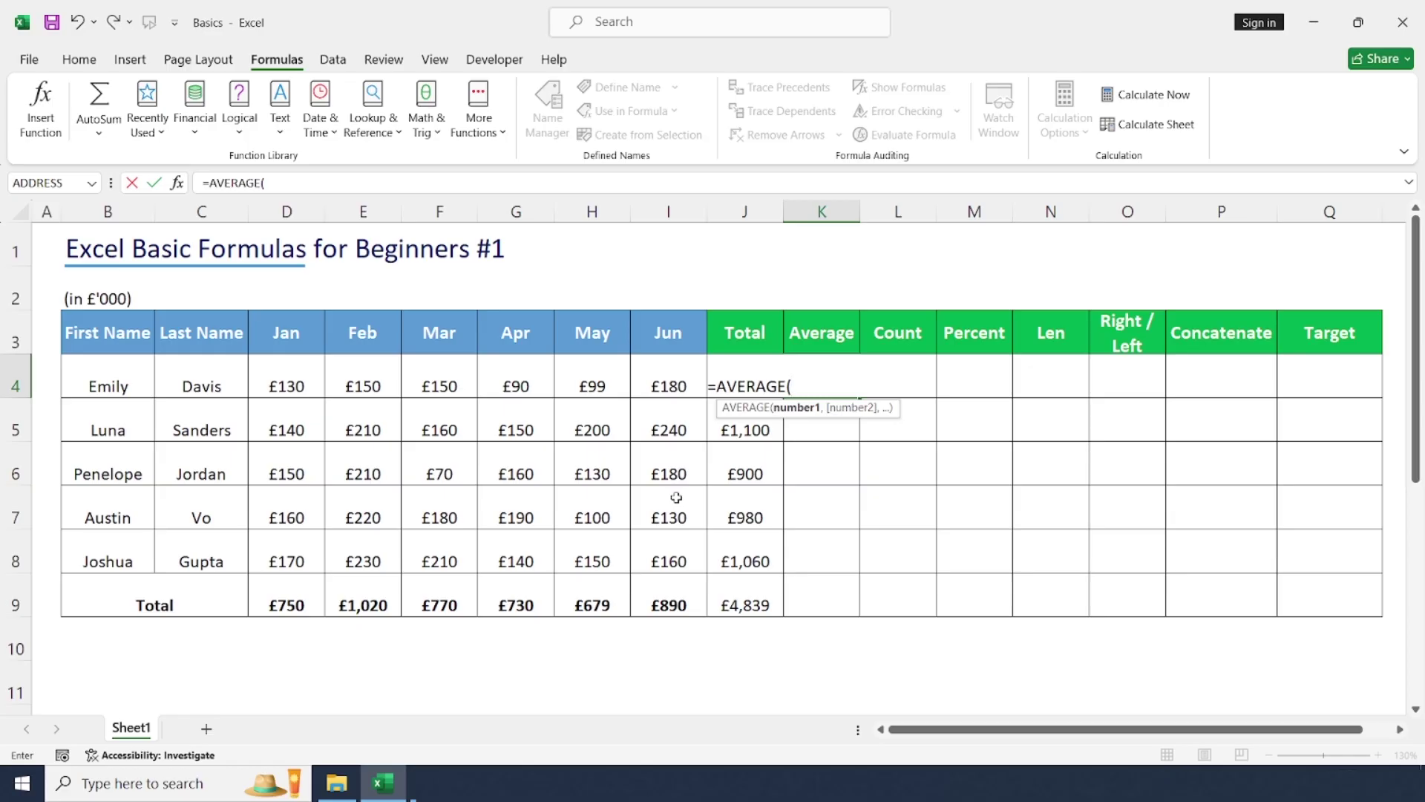
drag(276, 385, 646, 387)
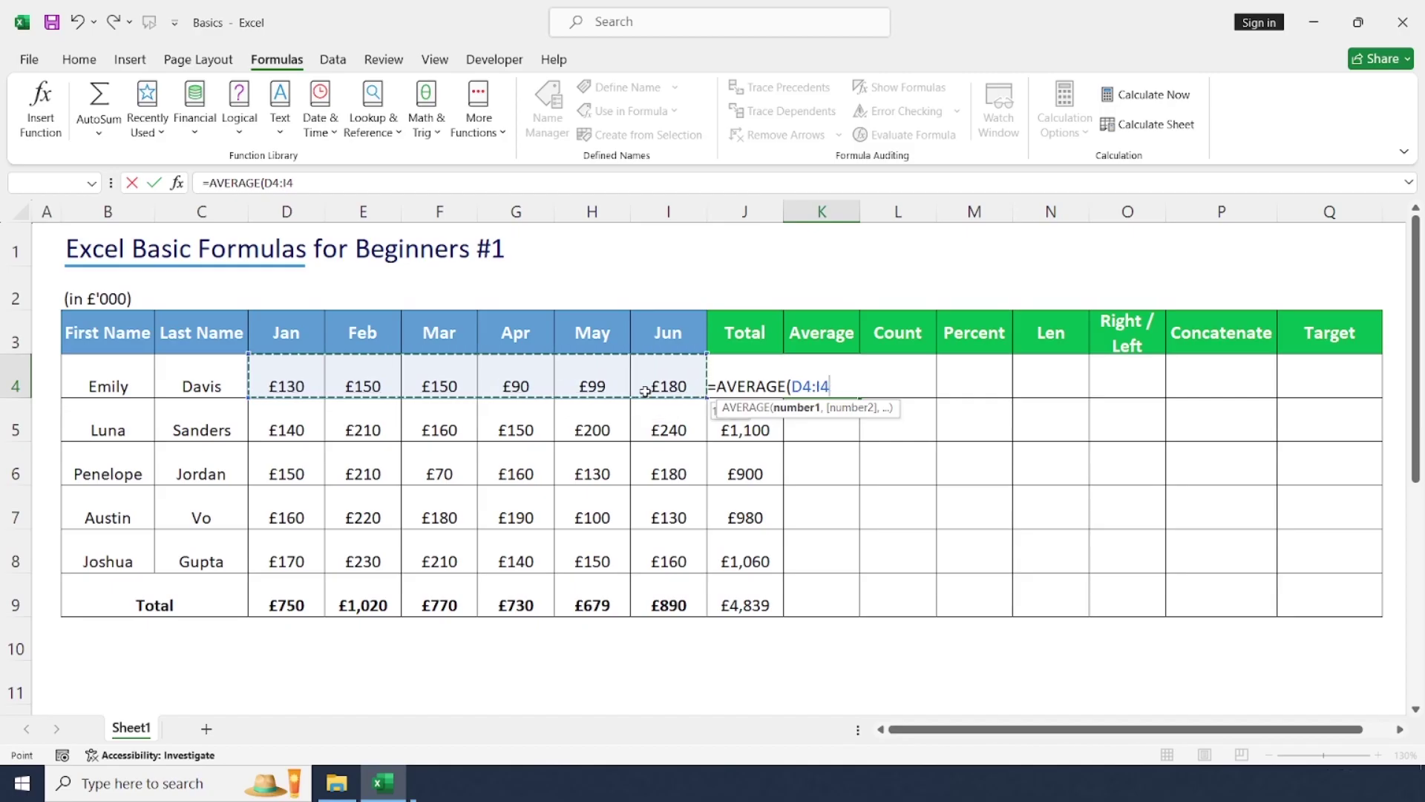
key(Return)
key(Up)
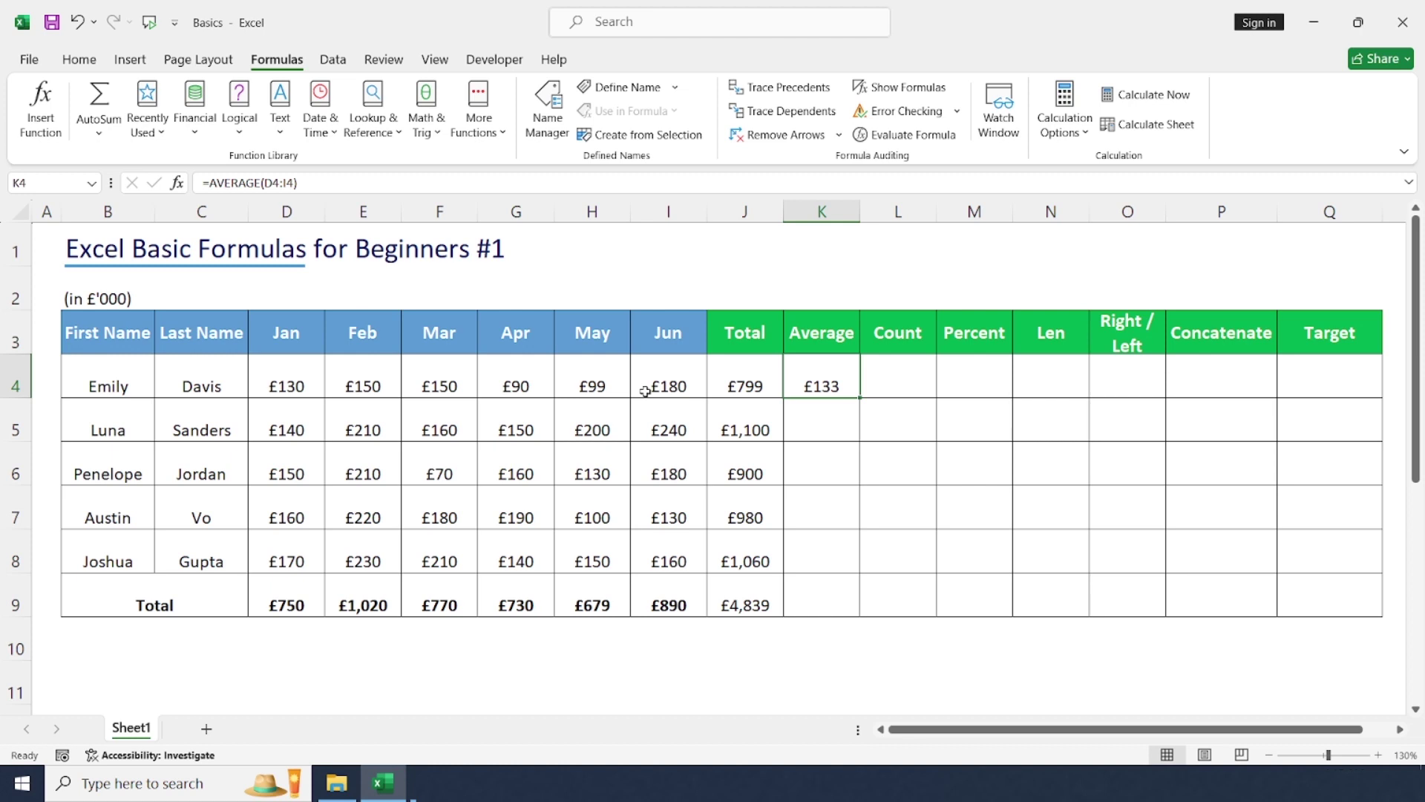
double_click(864, 399)
Step: Highlight row 4 from the name through Average ahead of the Count column
click(881, 369)
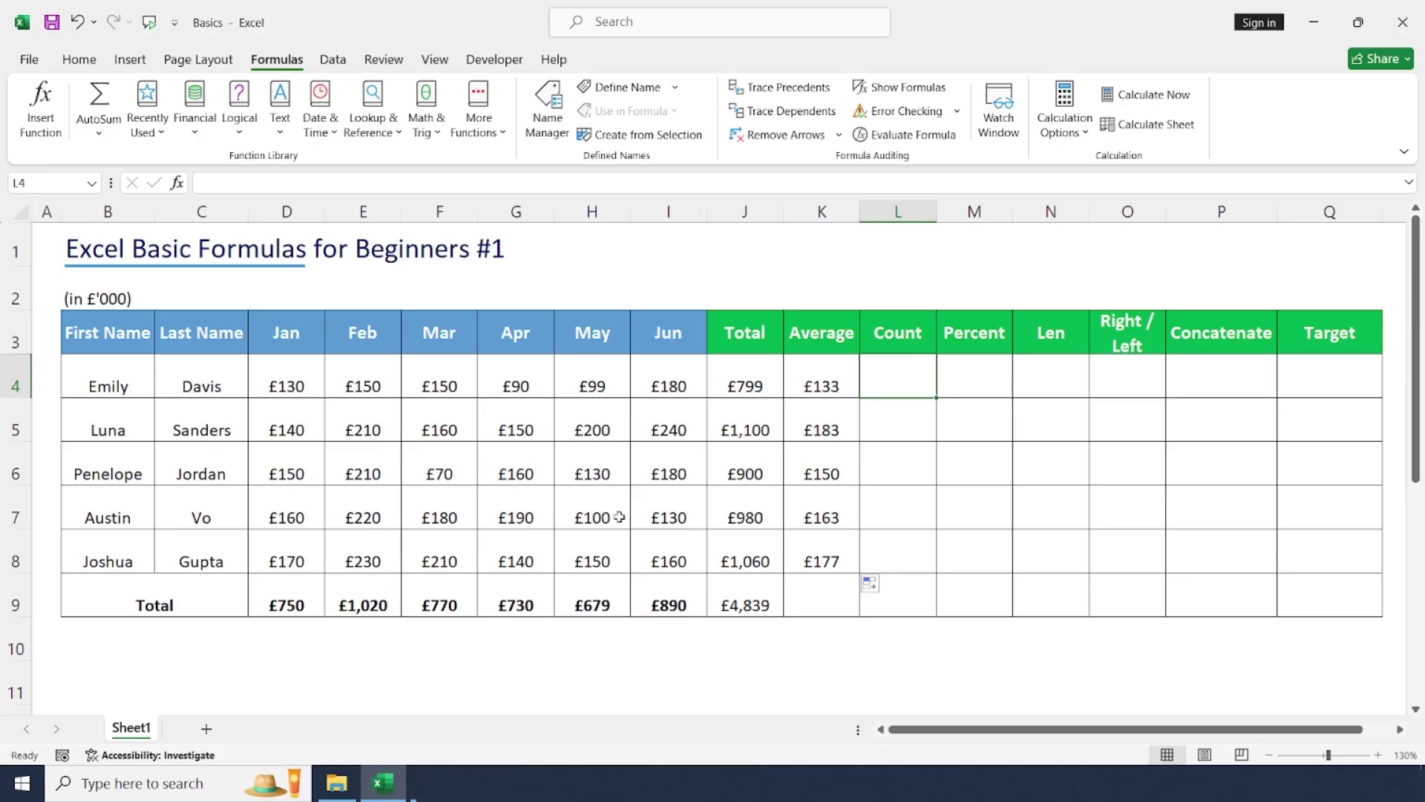
drag(100, 380, 823, 373)
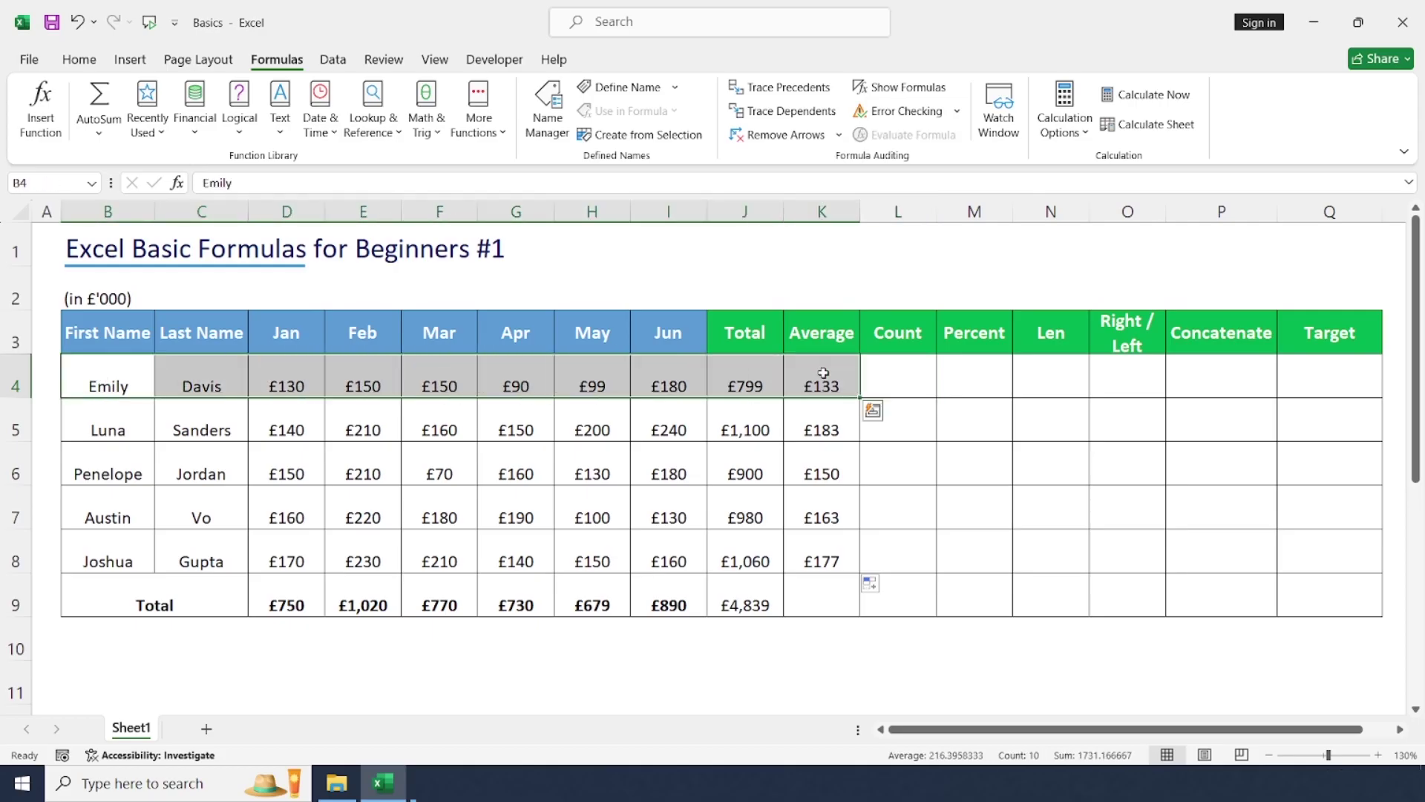
click(904, 370)
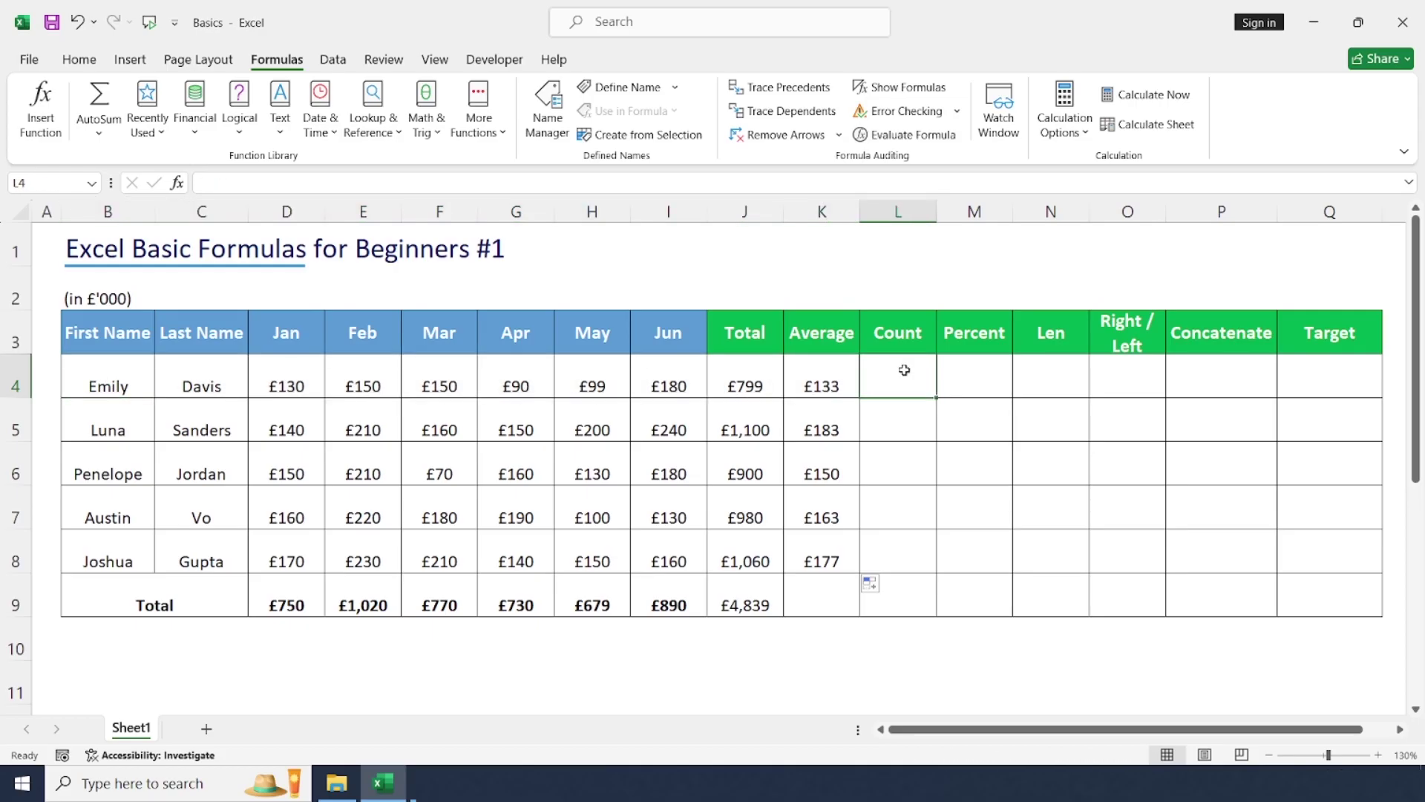
Step: Enter =COUNT(B4:K4) in L4 and copy it down to row 8, showing 8 per row
text(=count()
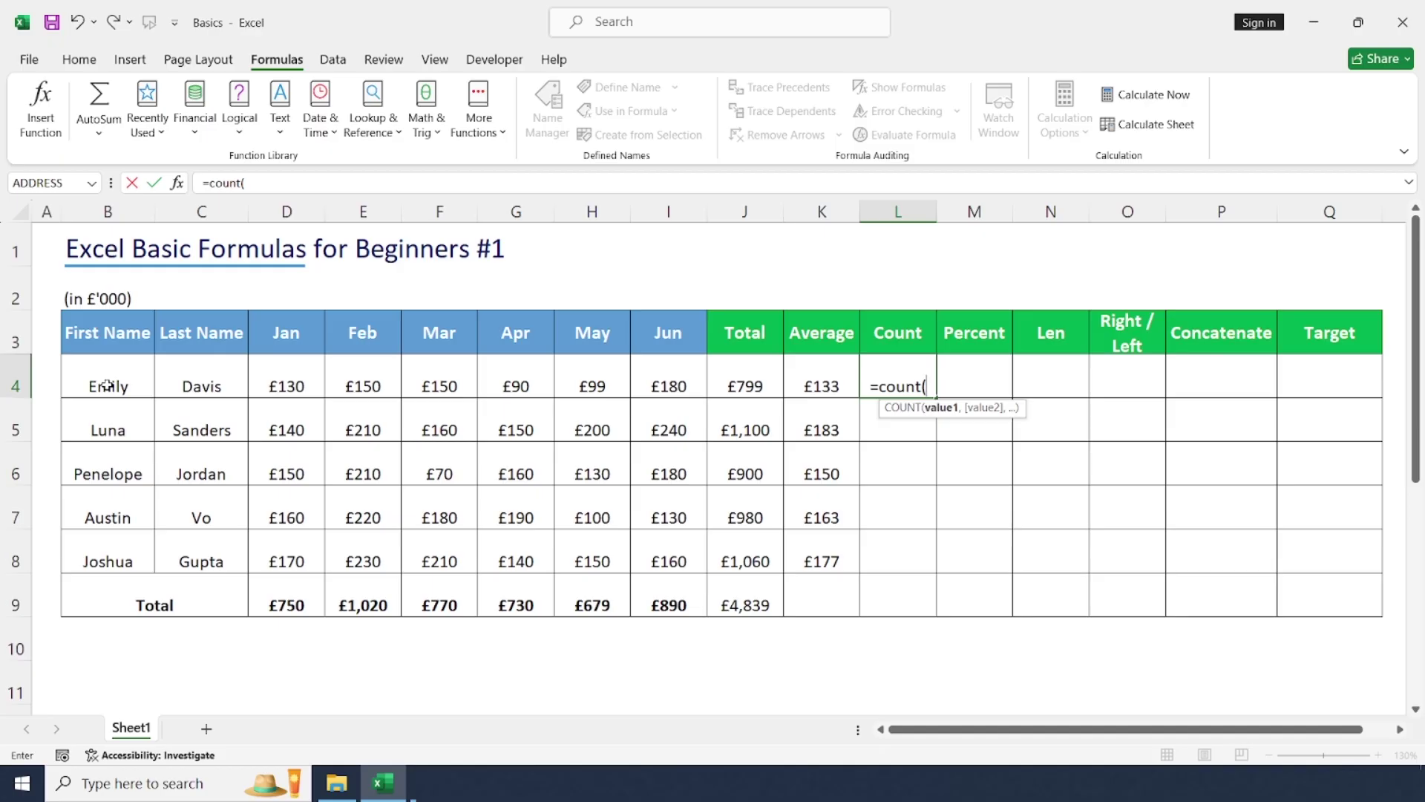
drag(107, 384, 812, 382)
key(Return)
key(Up)
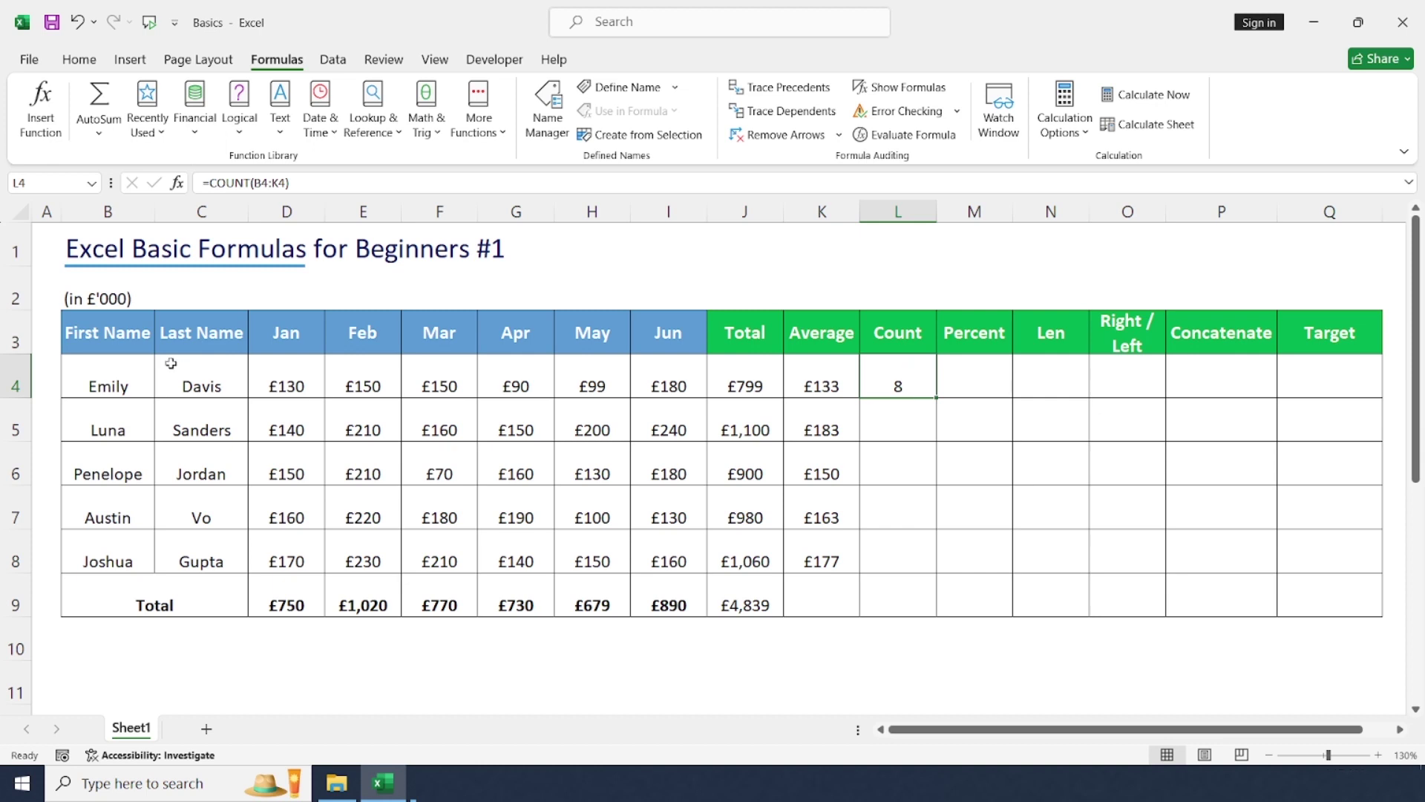
drag(107, 371, 220, 377)
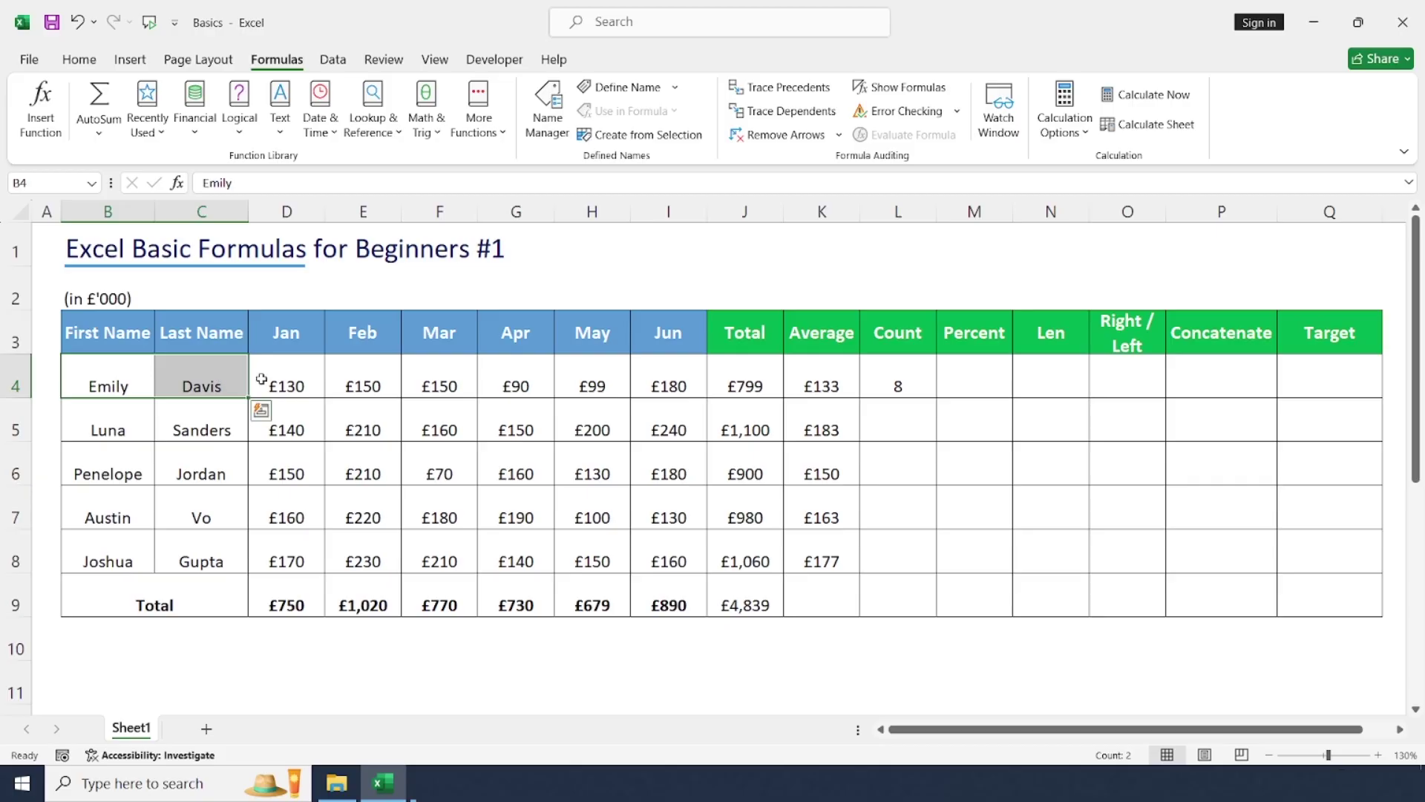
click(898, 379)
drag(937, 398, 937, 572)
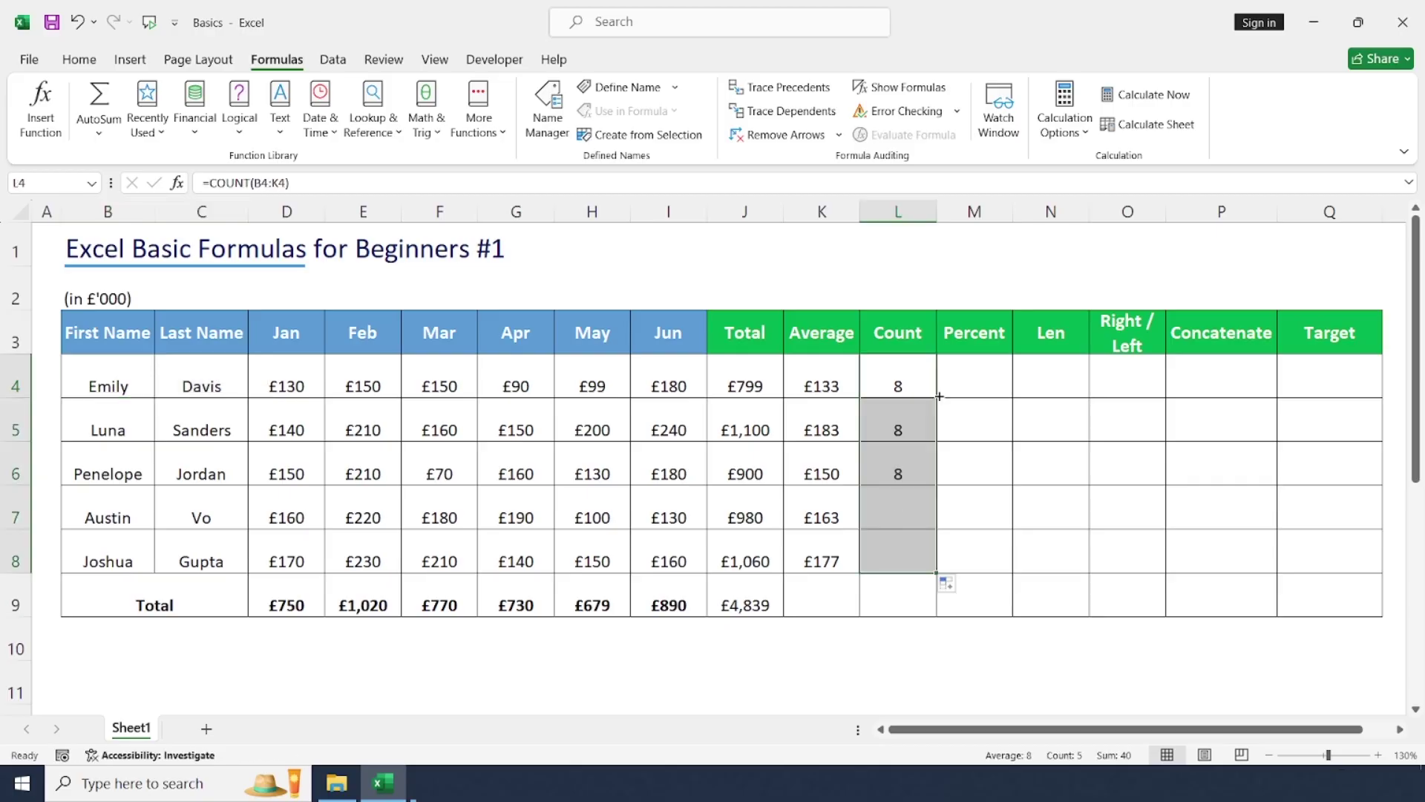
click(898, 371)
click(222, 382)
text(123)
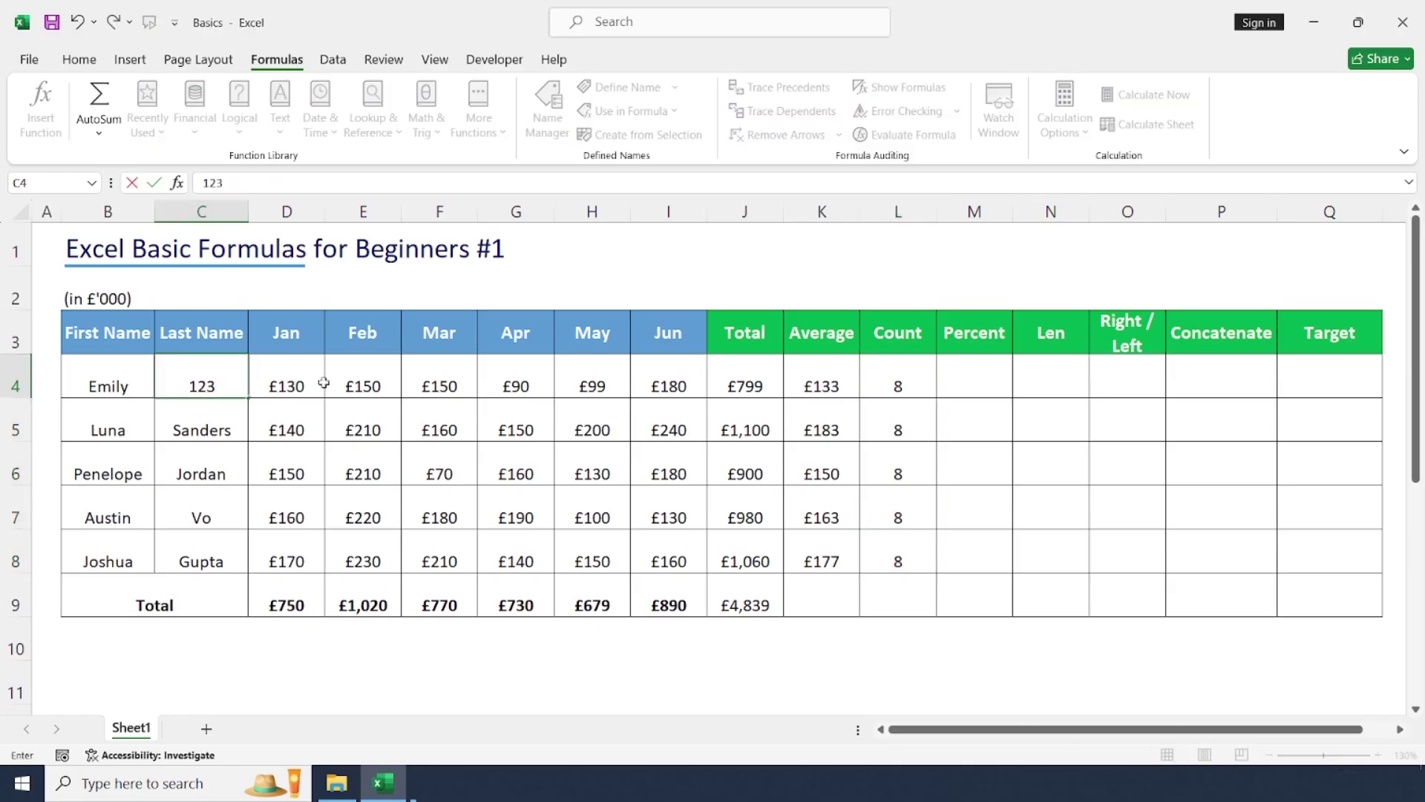
key(ctrl+Return)
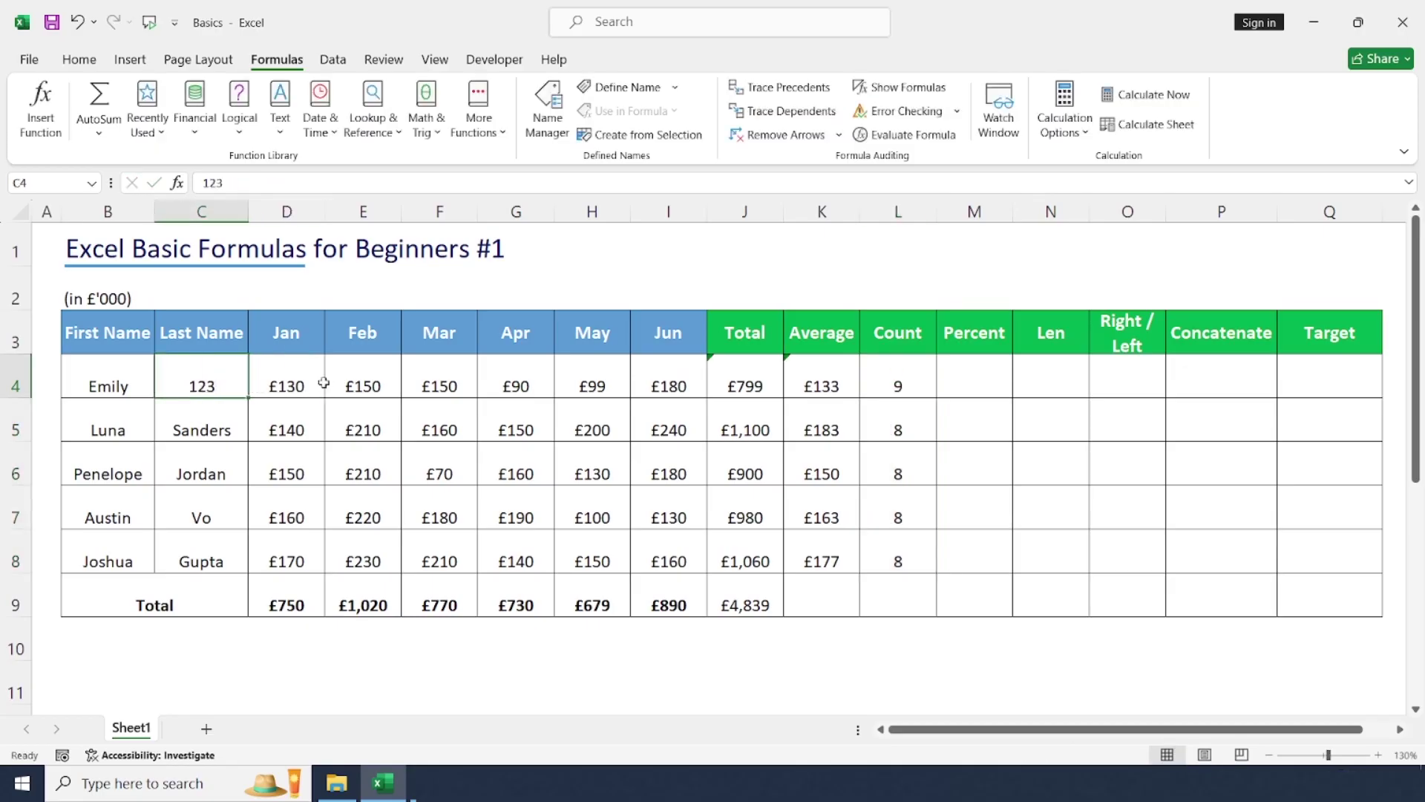
click(904, 377)
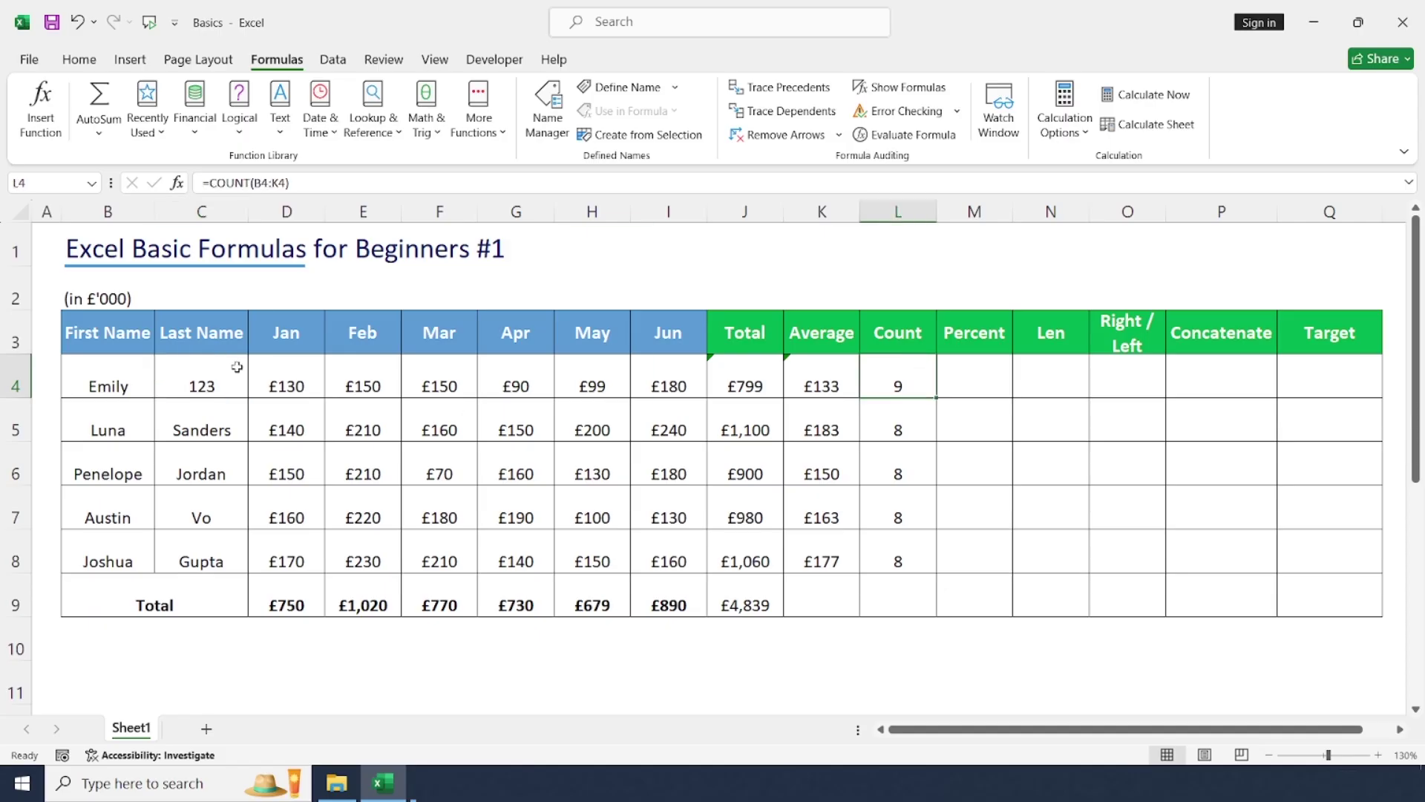
click(215, 379)
key(ctrl+z)
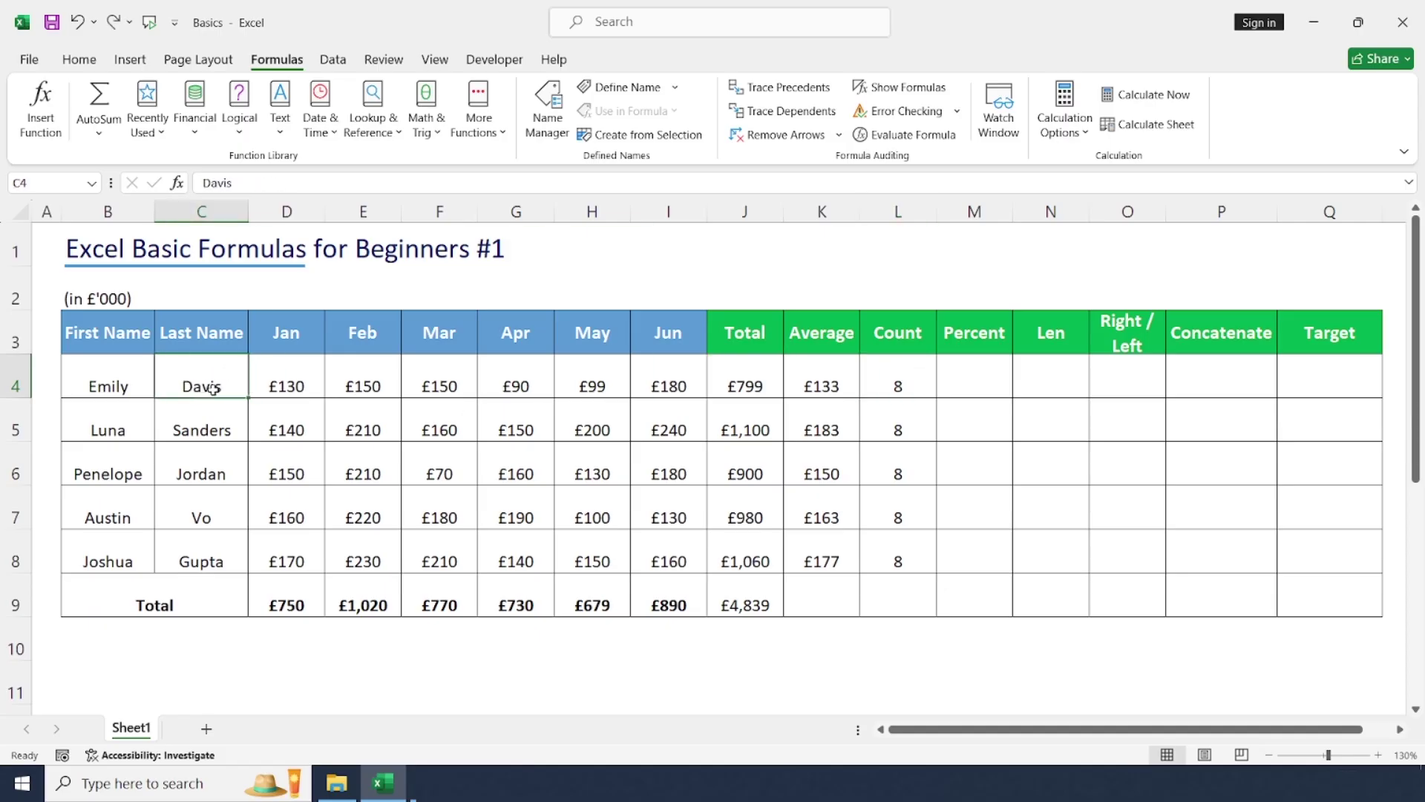
click(945, 376)
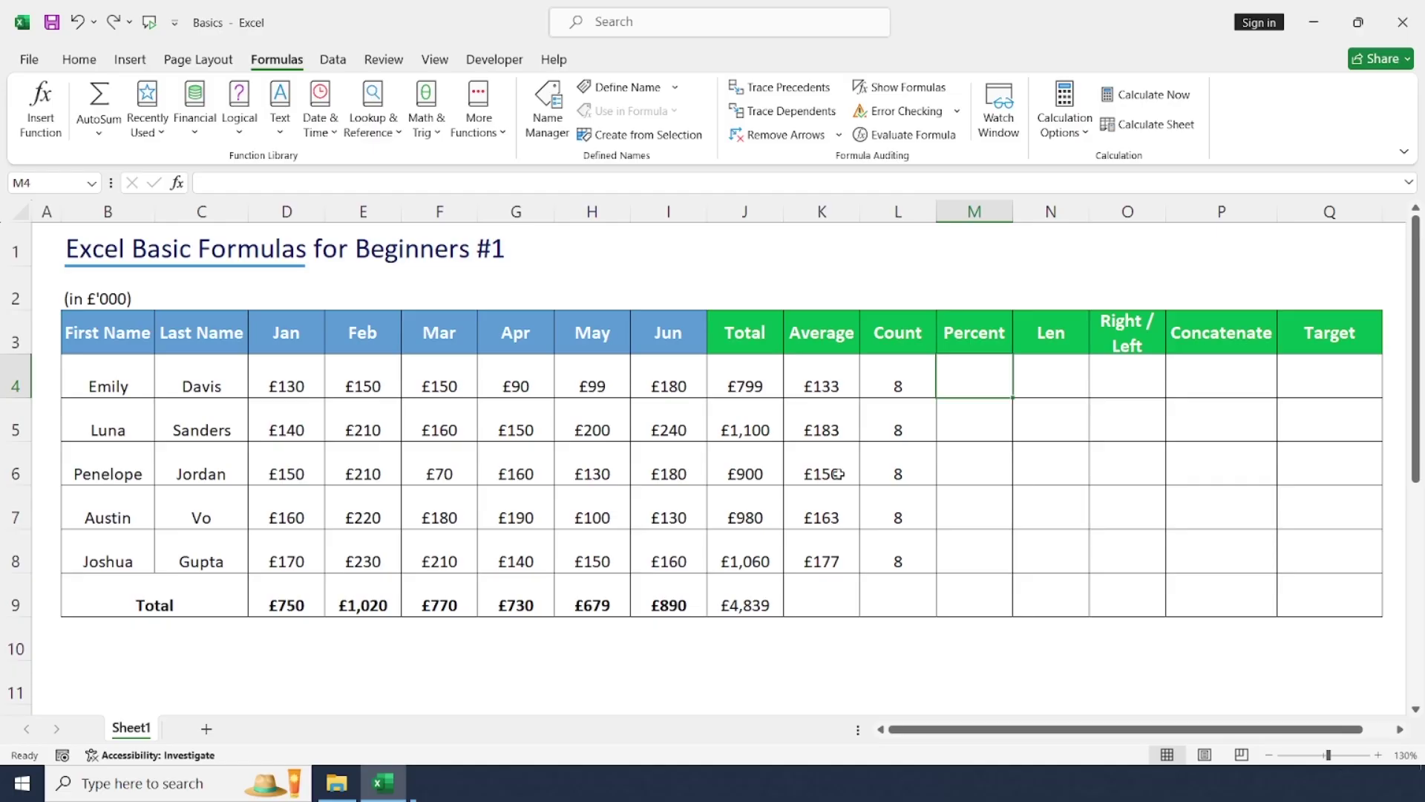
Step: Enter =J4/J9 in M4 and format it as a two-decimal percentage, 16.51%
text(=)
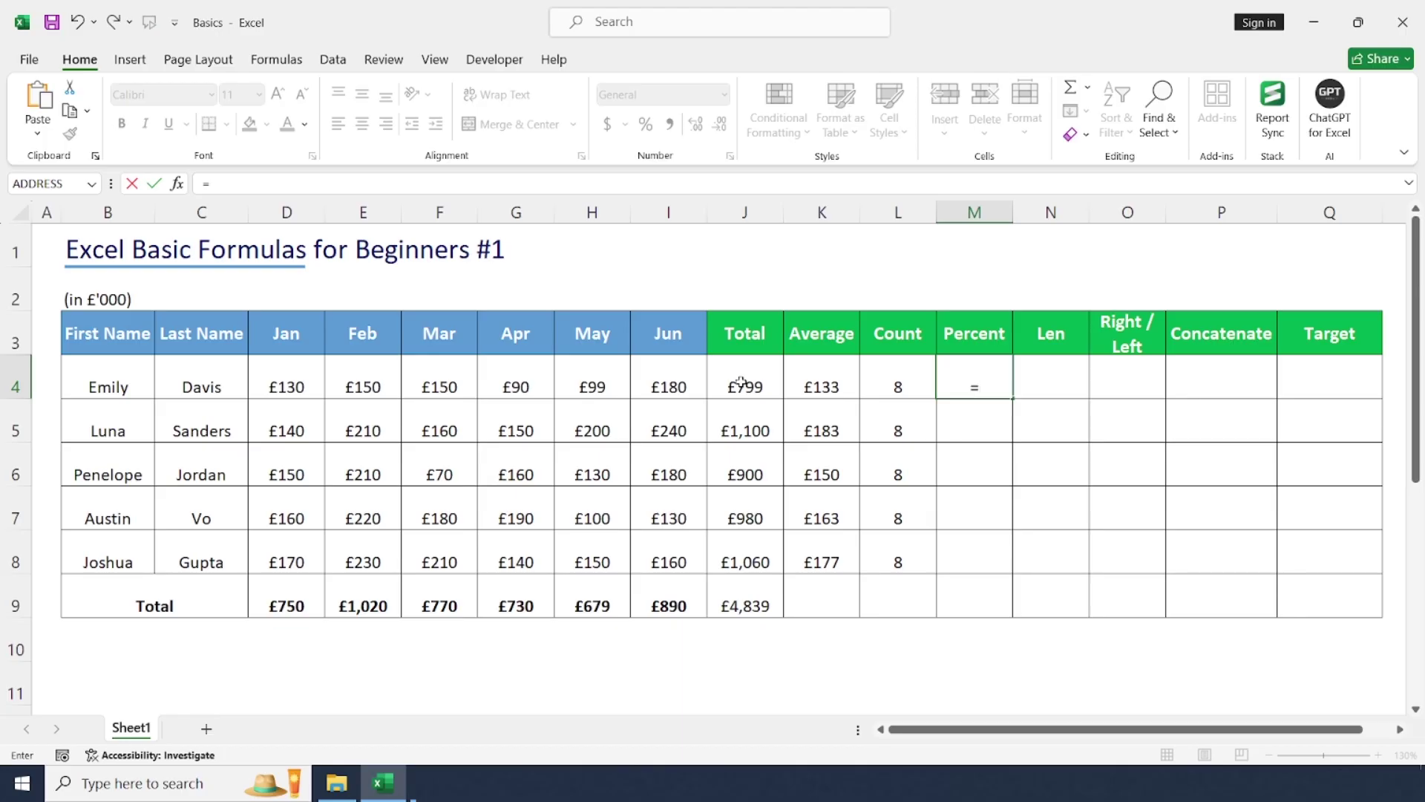
click(741, 382)
text(/)
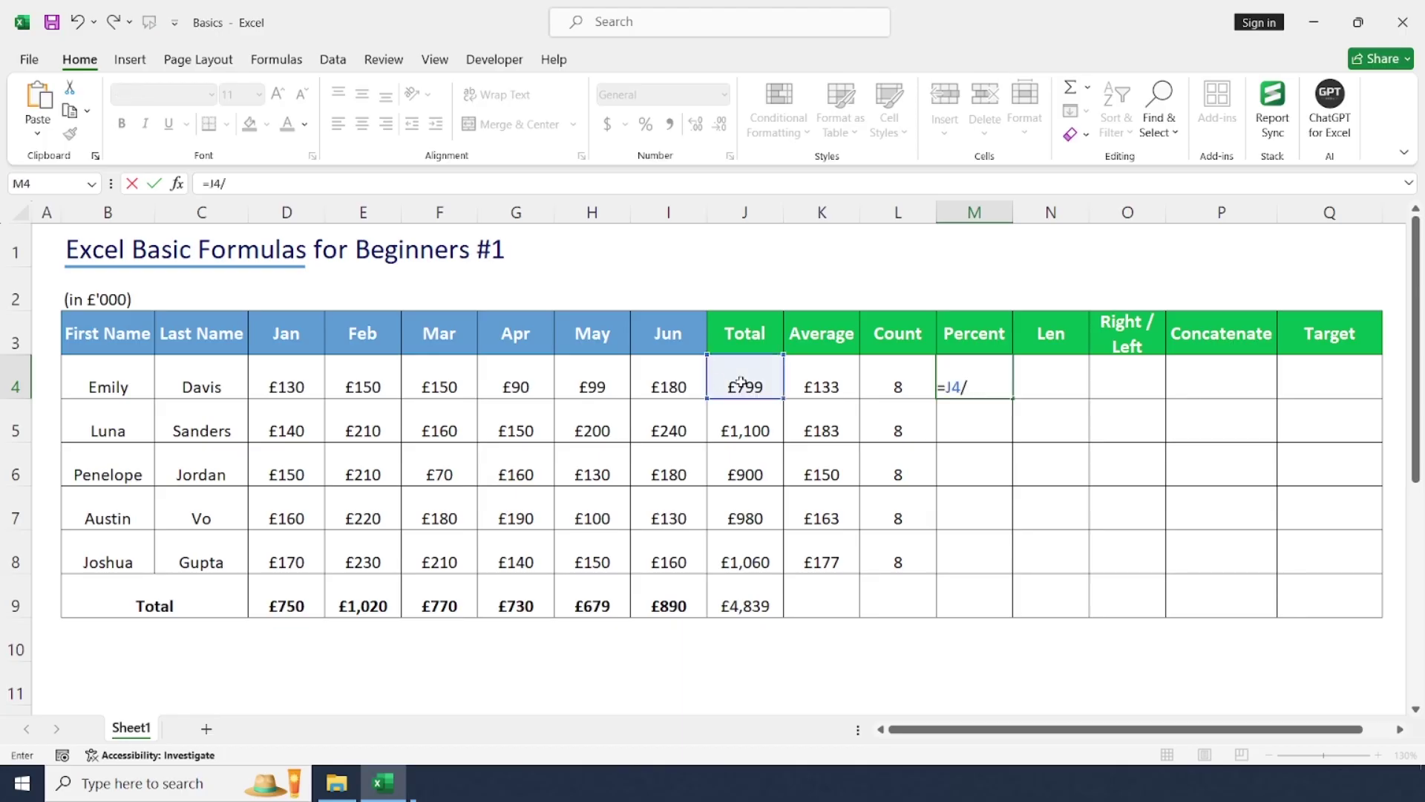
click(765, 595)
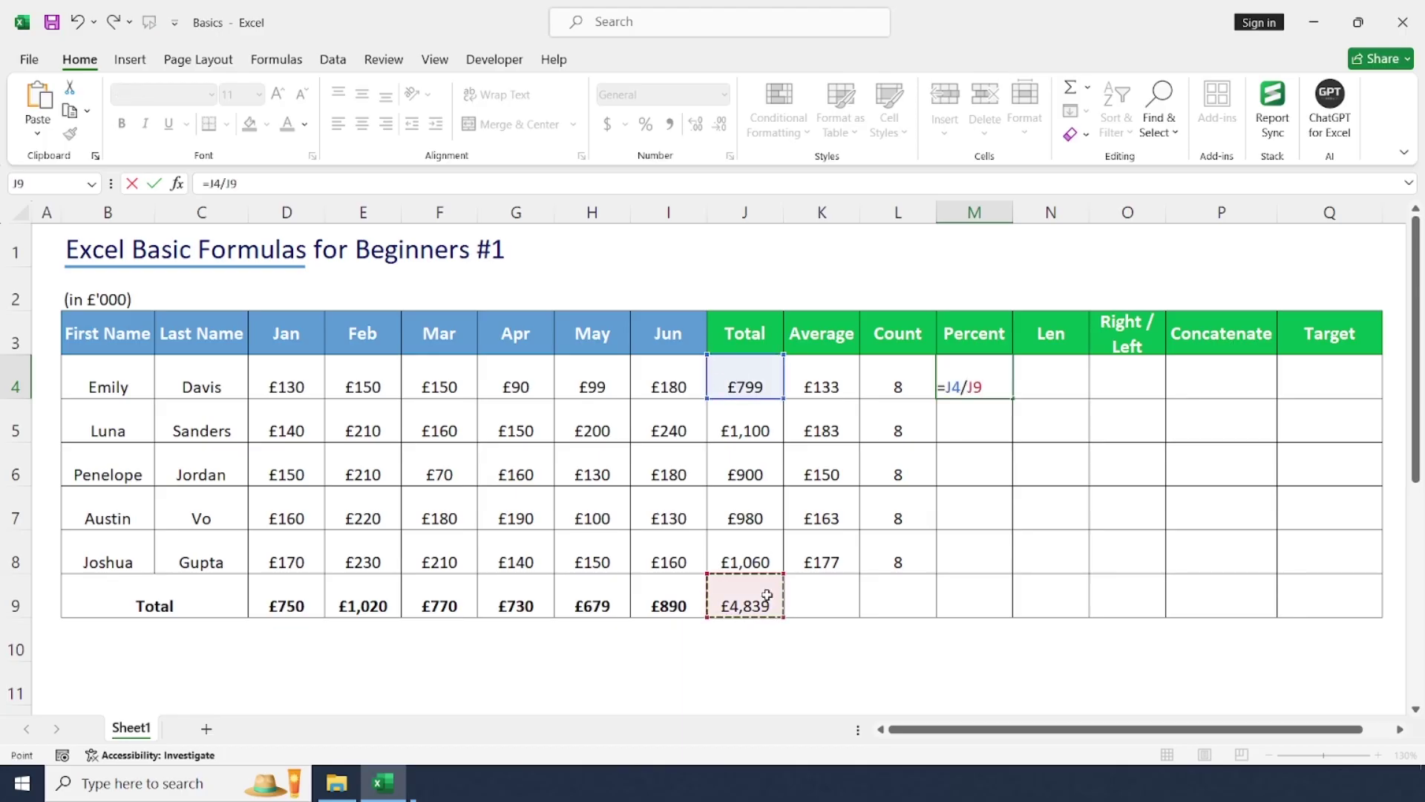
key(ctrl+Return)
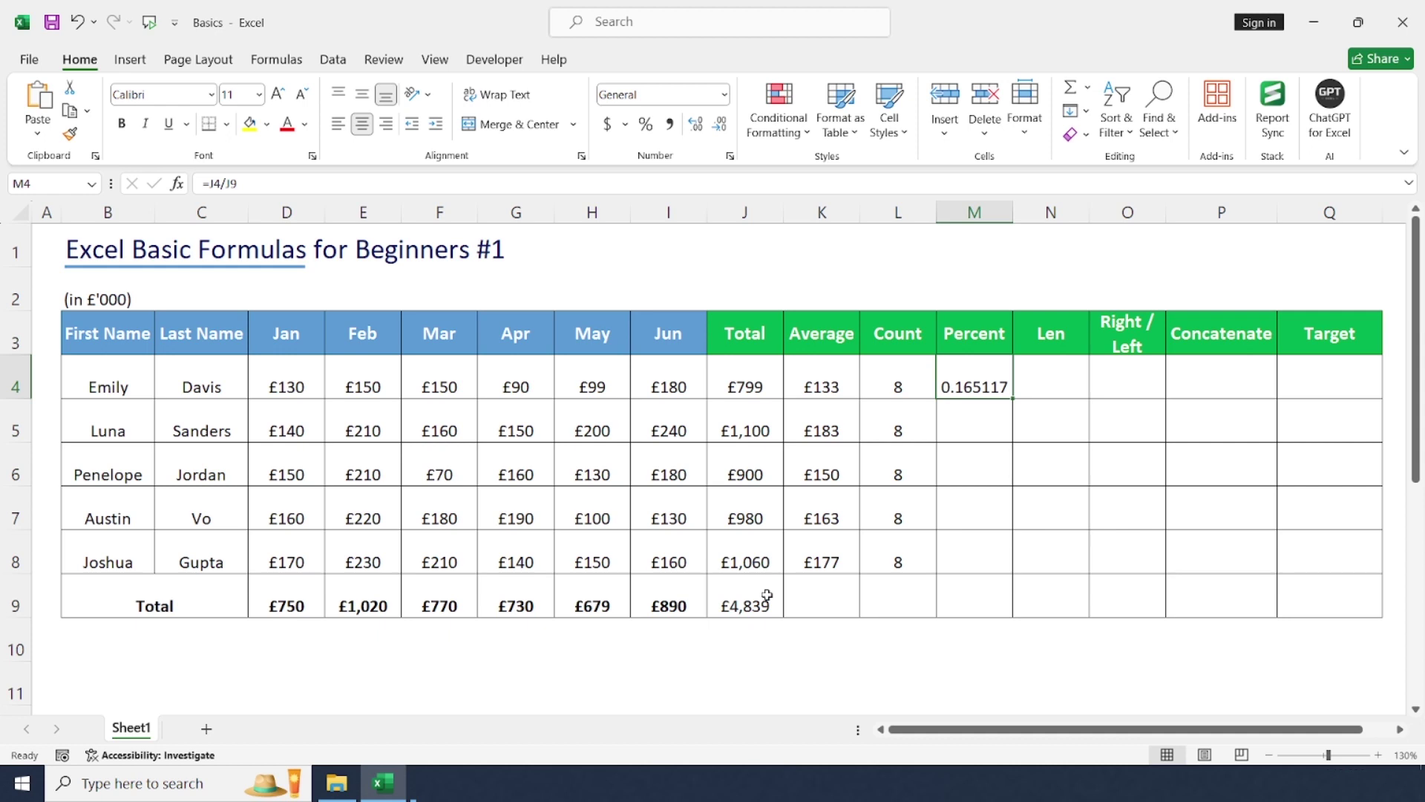
click(647, 124)
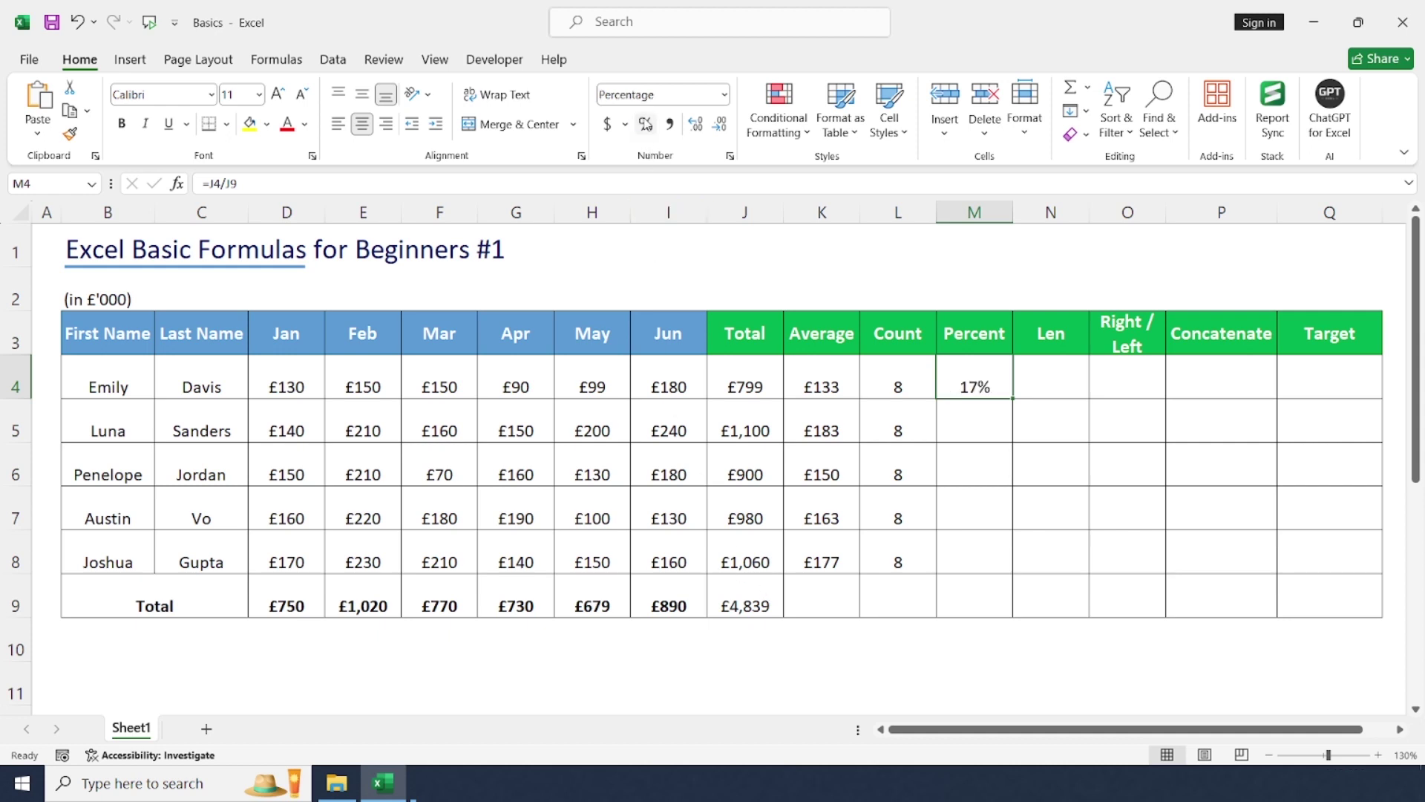
click(695, 124)
click(695, 125)
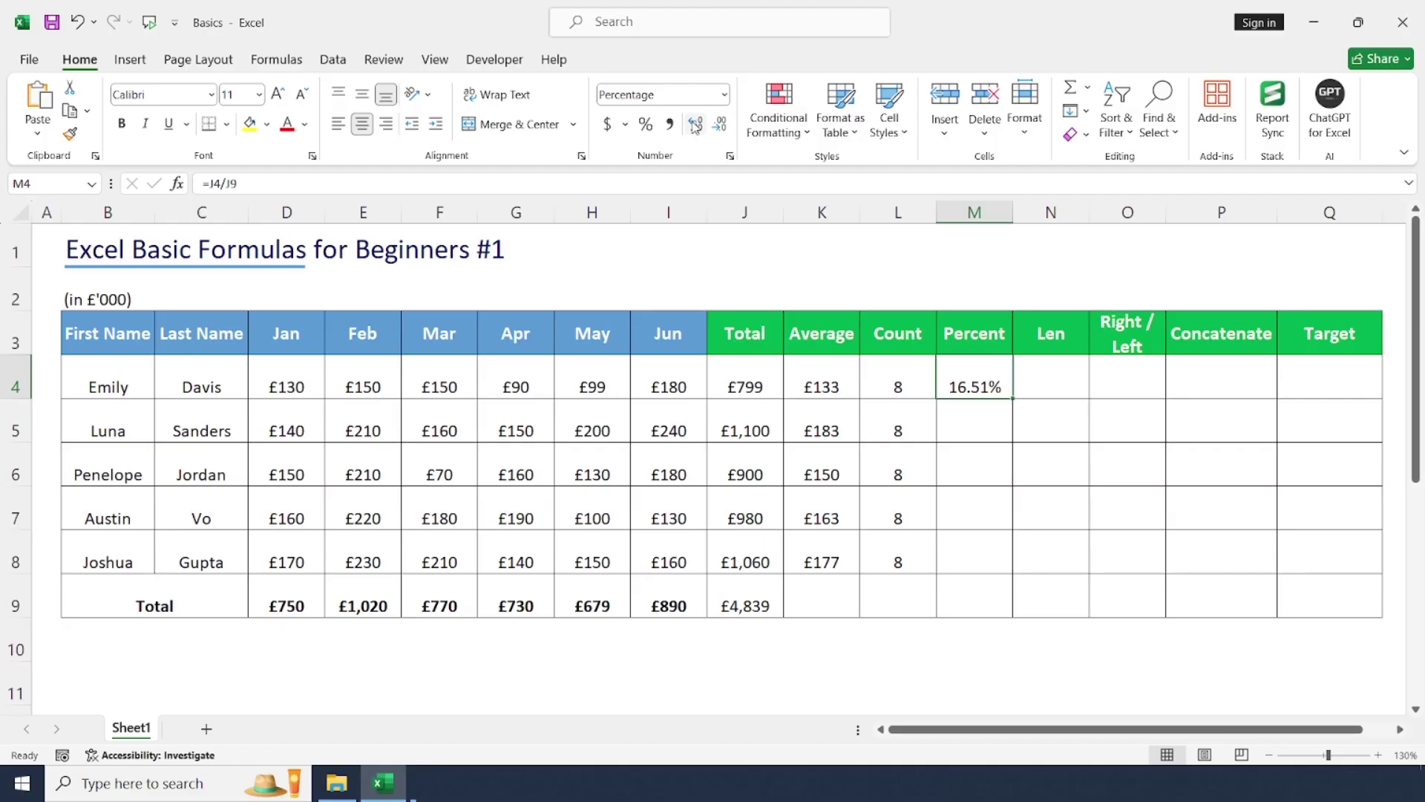
Step: Copy the percent formula down and inspect the #DIV/0! errors from the shifting J9 reference
drag(1011, 397, 985, 428)
click(985, 401)
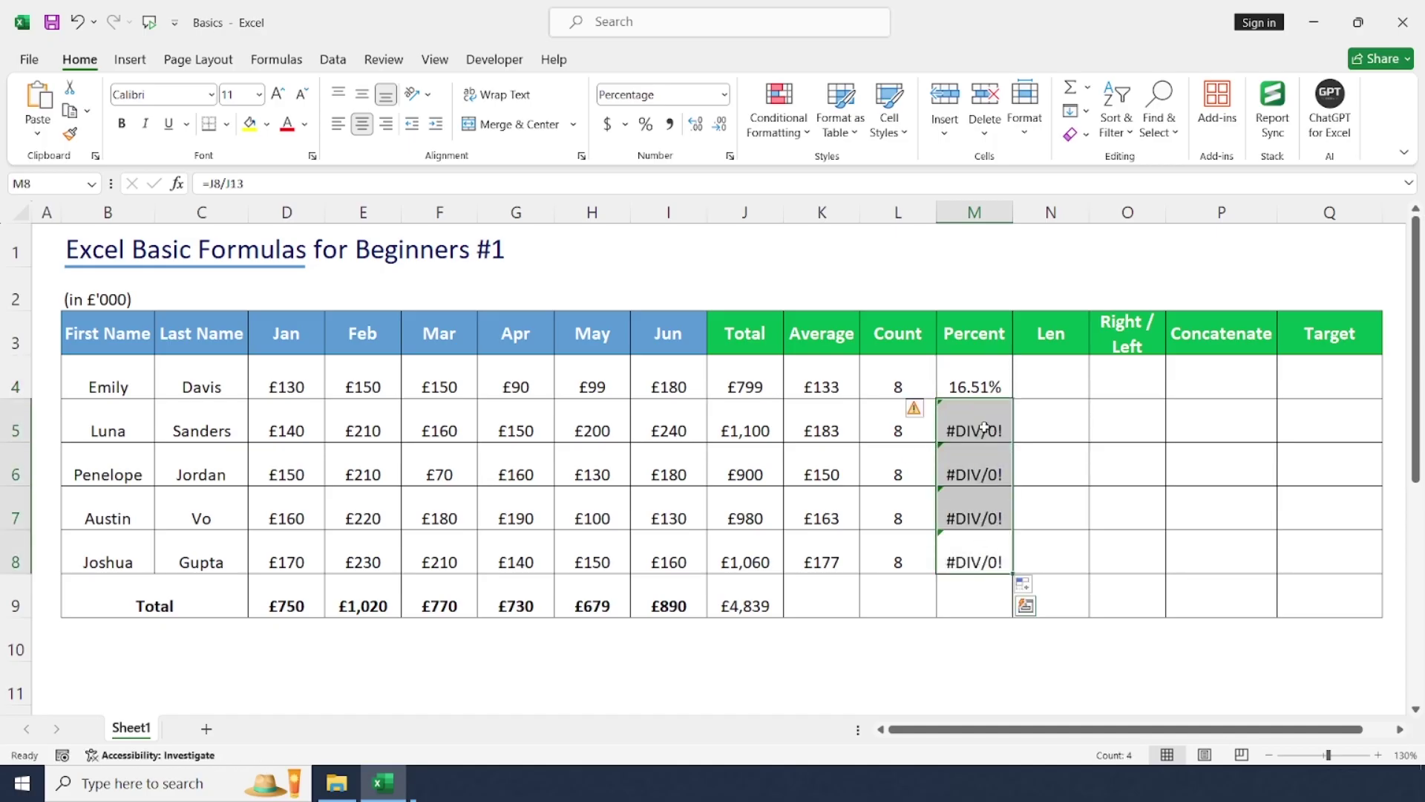
click(976, 383)
click(985, 418)
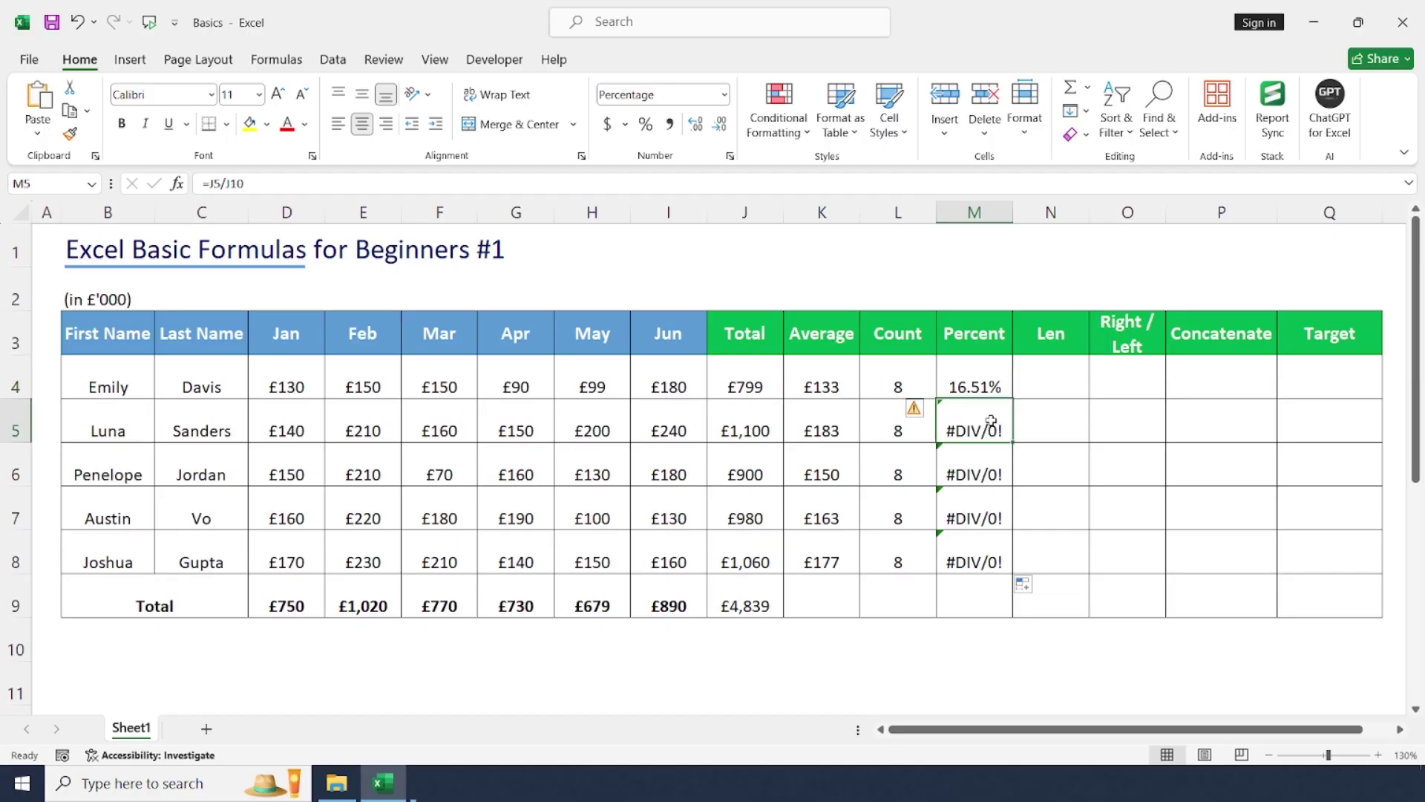
click(987, 384)
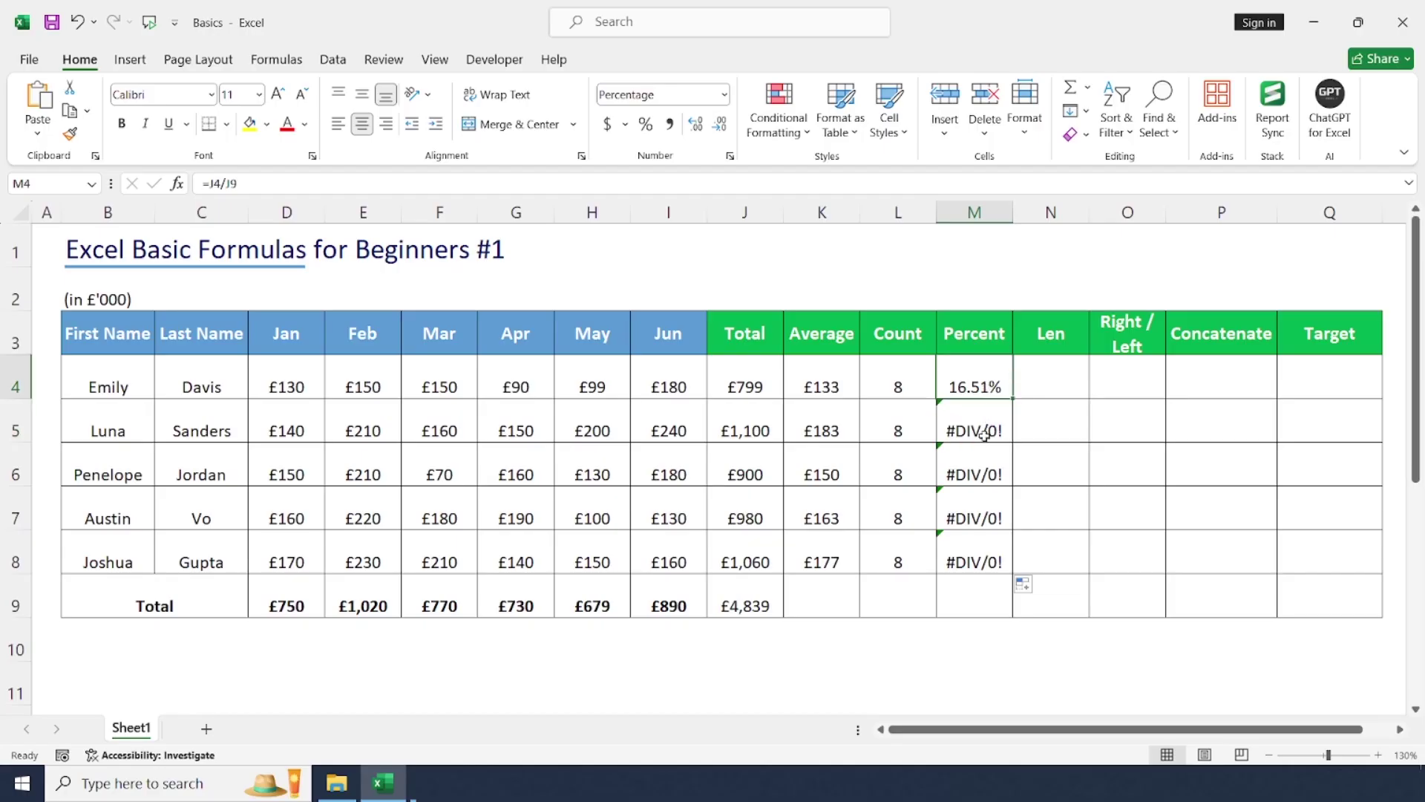
click(985, 436)
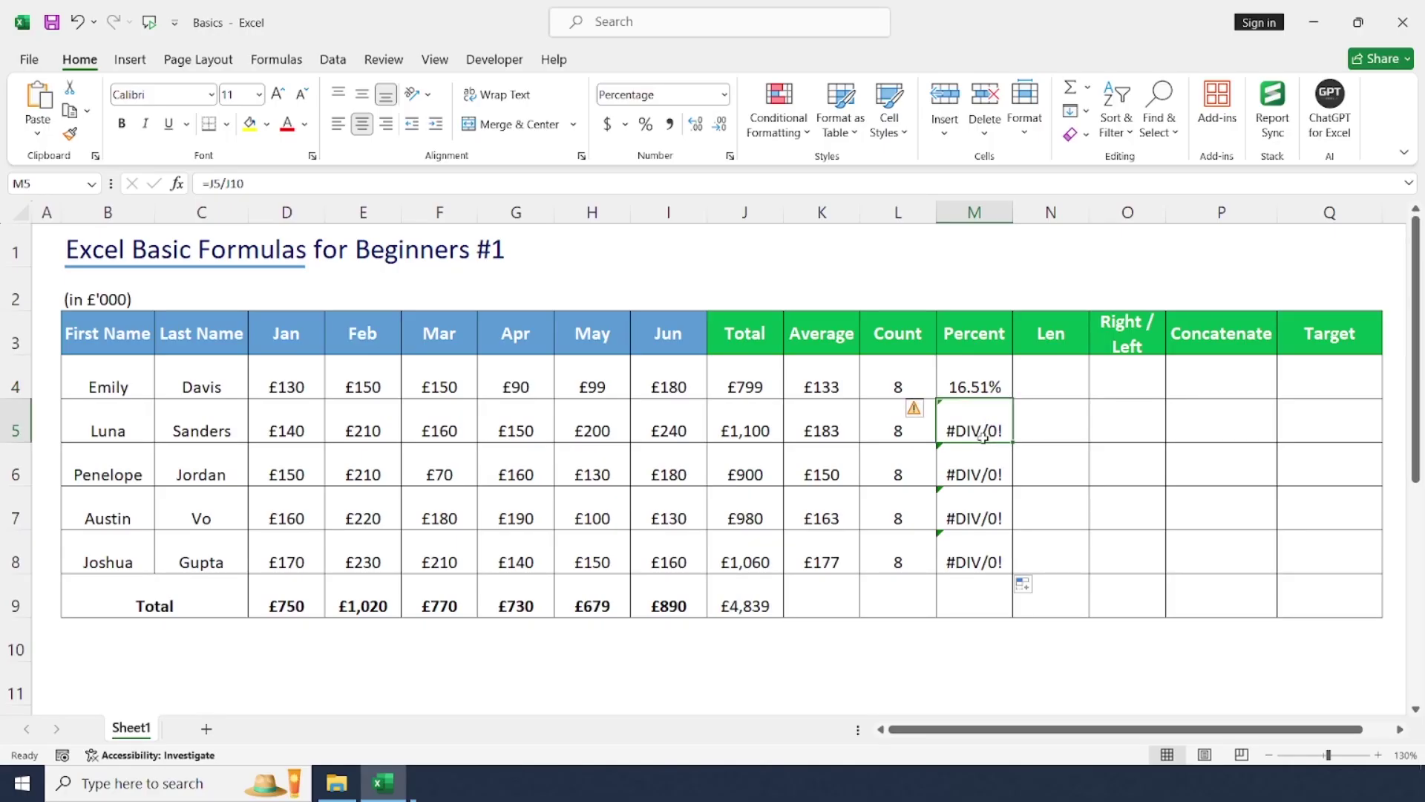
click(978, 472)
click(970, 425)
click(984, 385)
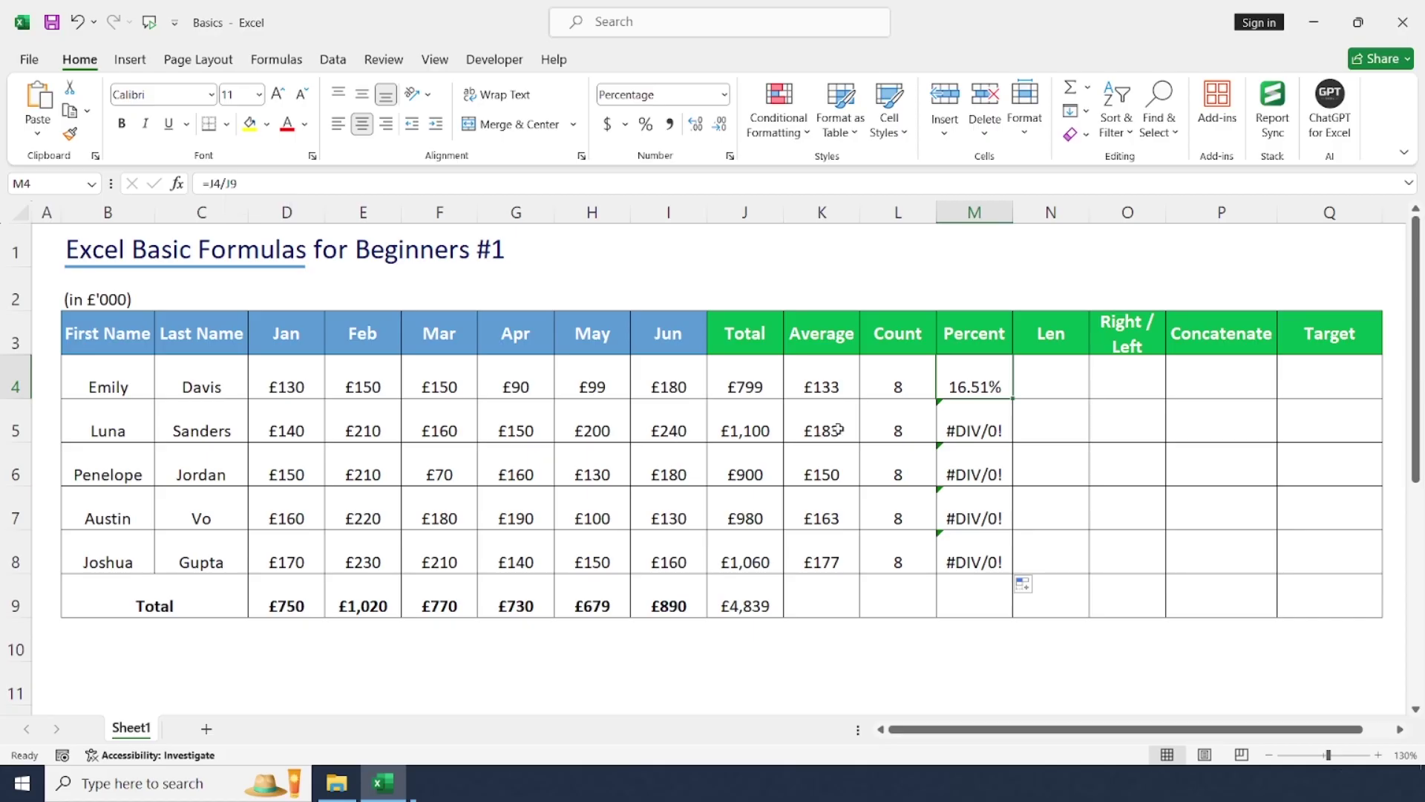
click(983, 429)
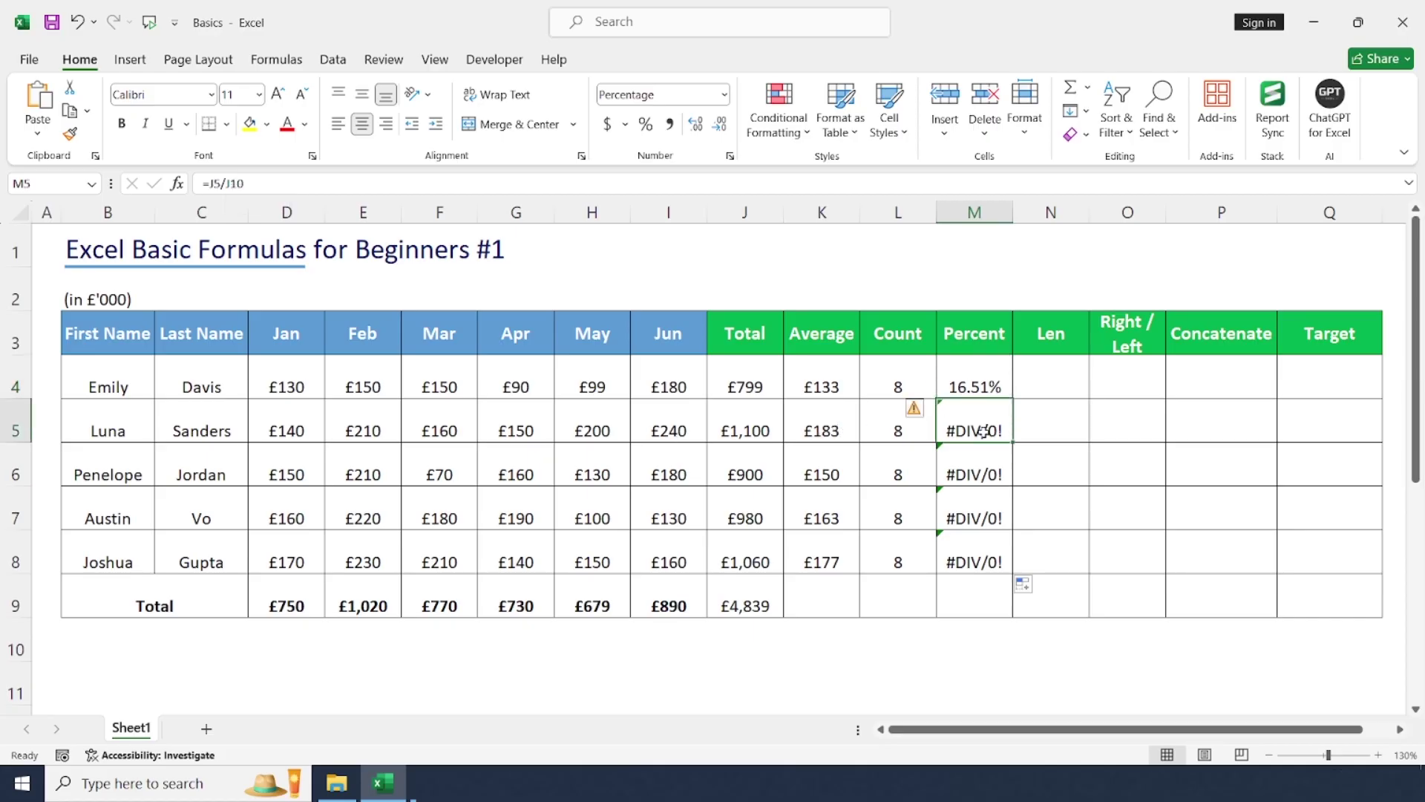
Step: Lock the total reference as =J4/$J$9 and copy it down to M8
click(251, 186)
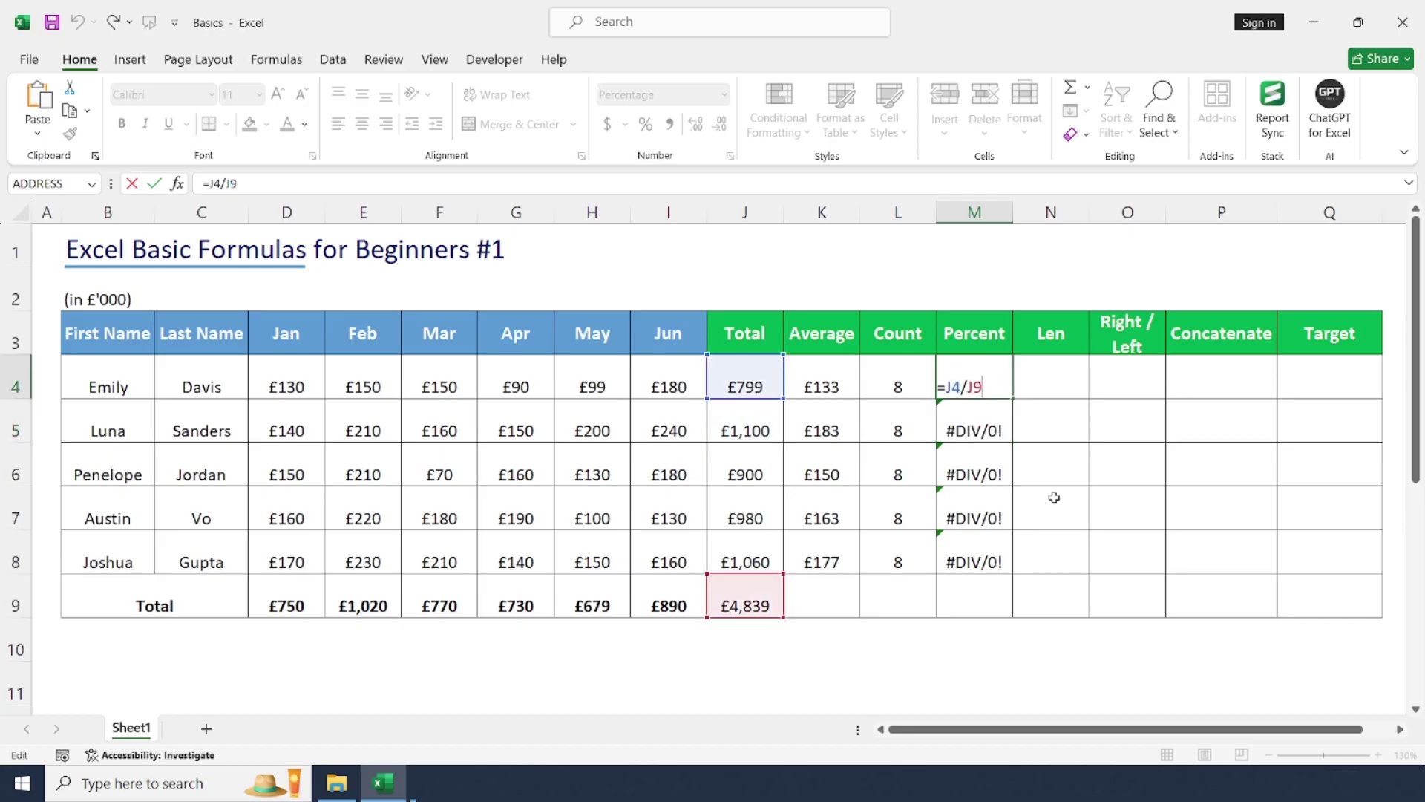
key(F4)
key(Return)
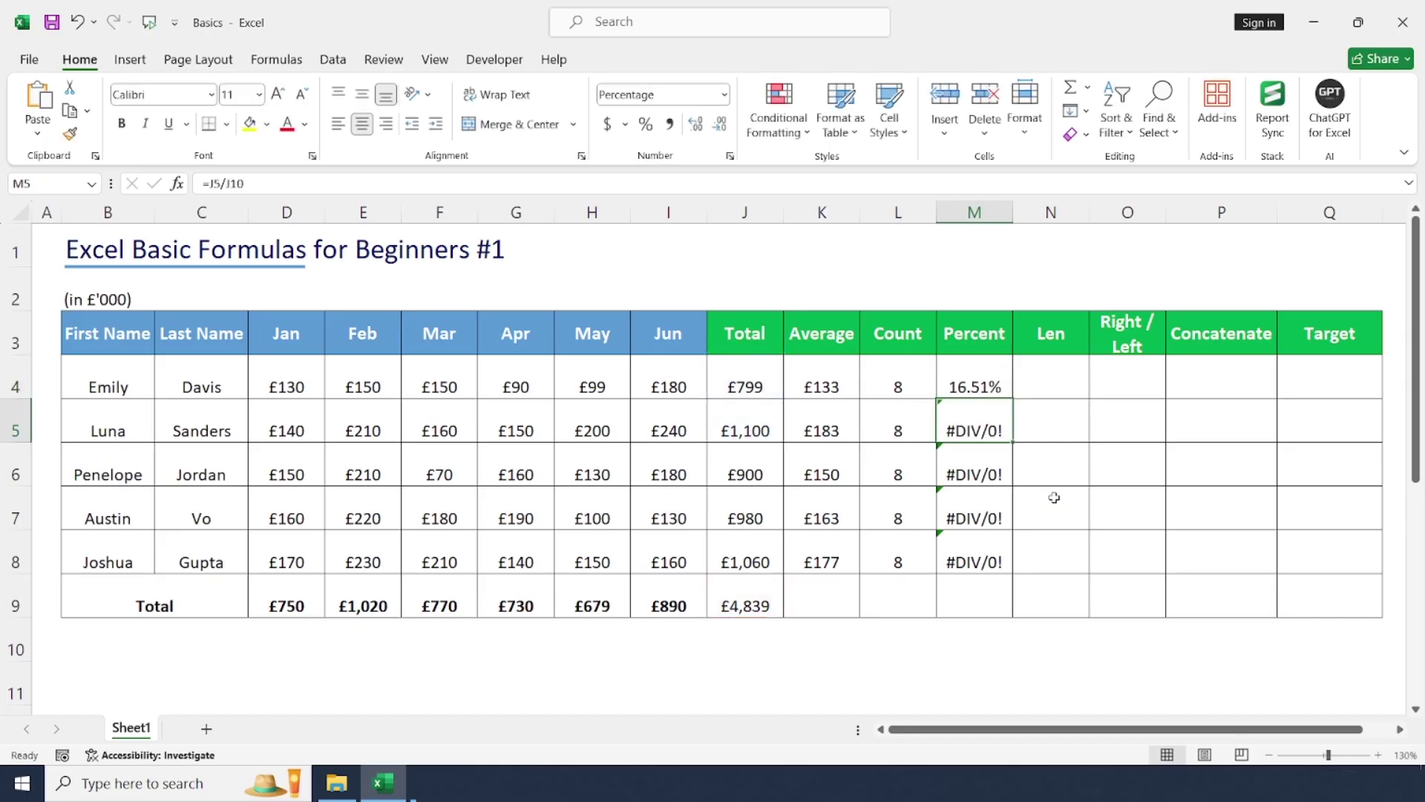
key(Up)
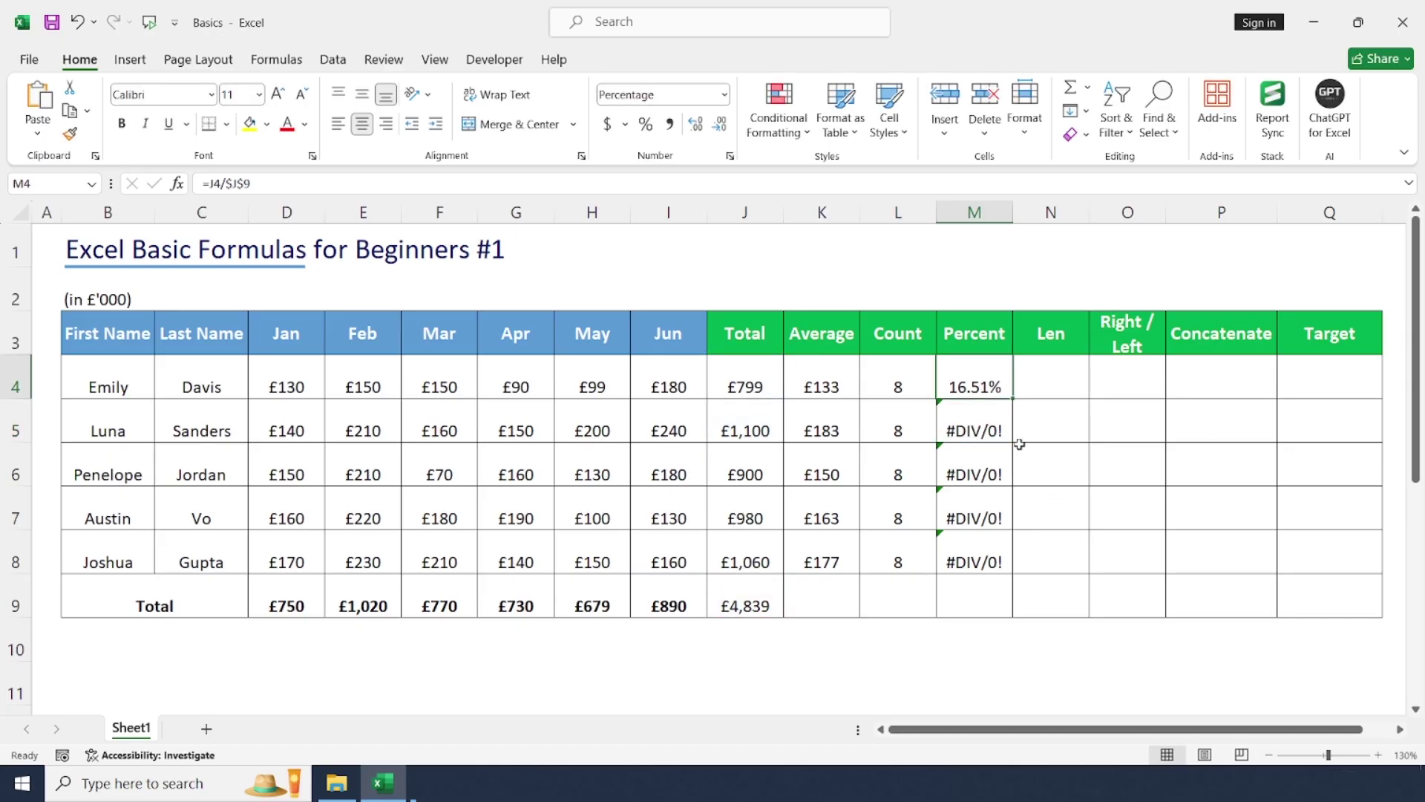
double_click(1014, 399)
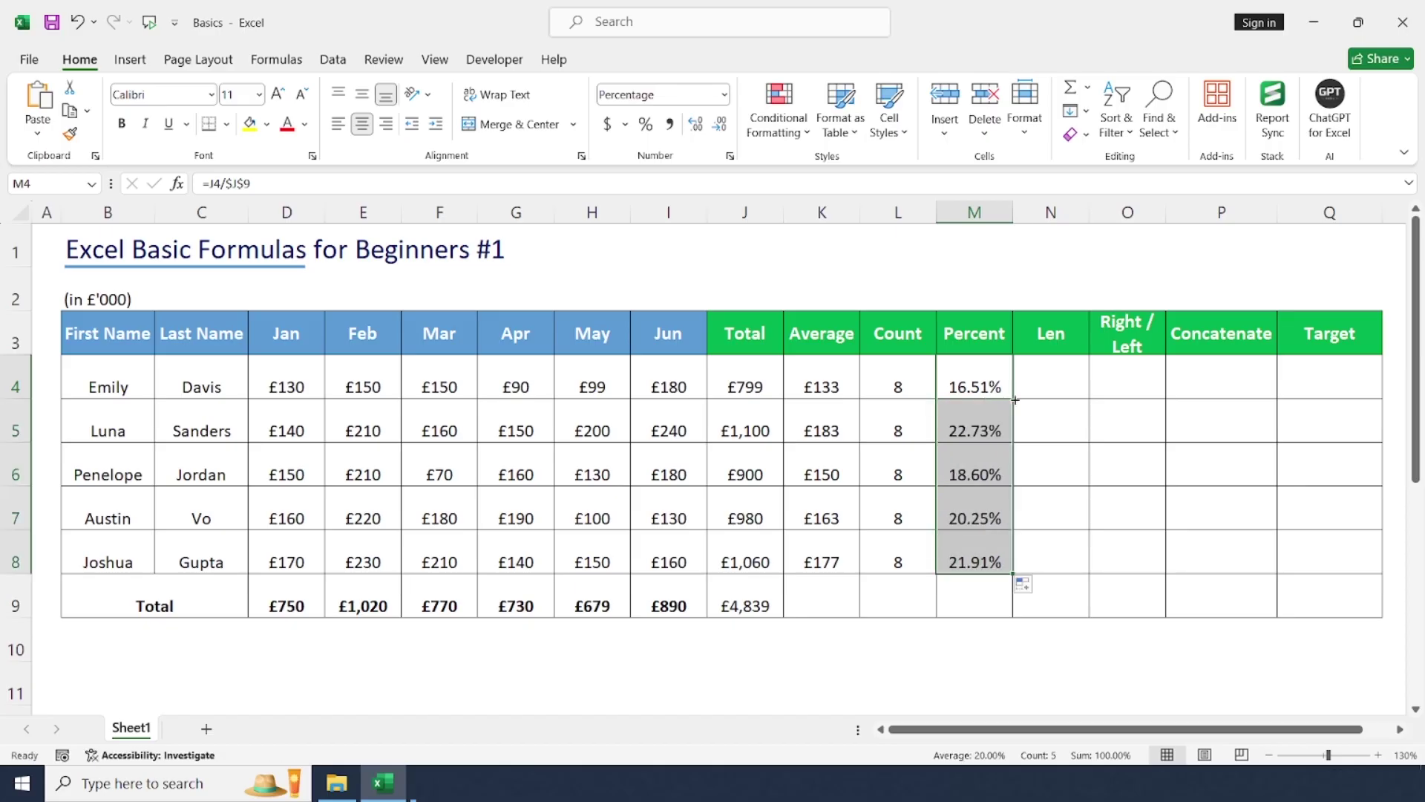
click(977, 380)
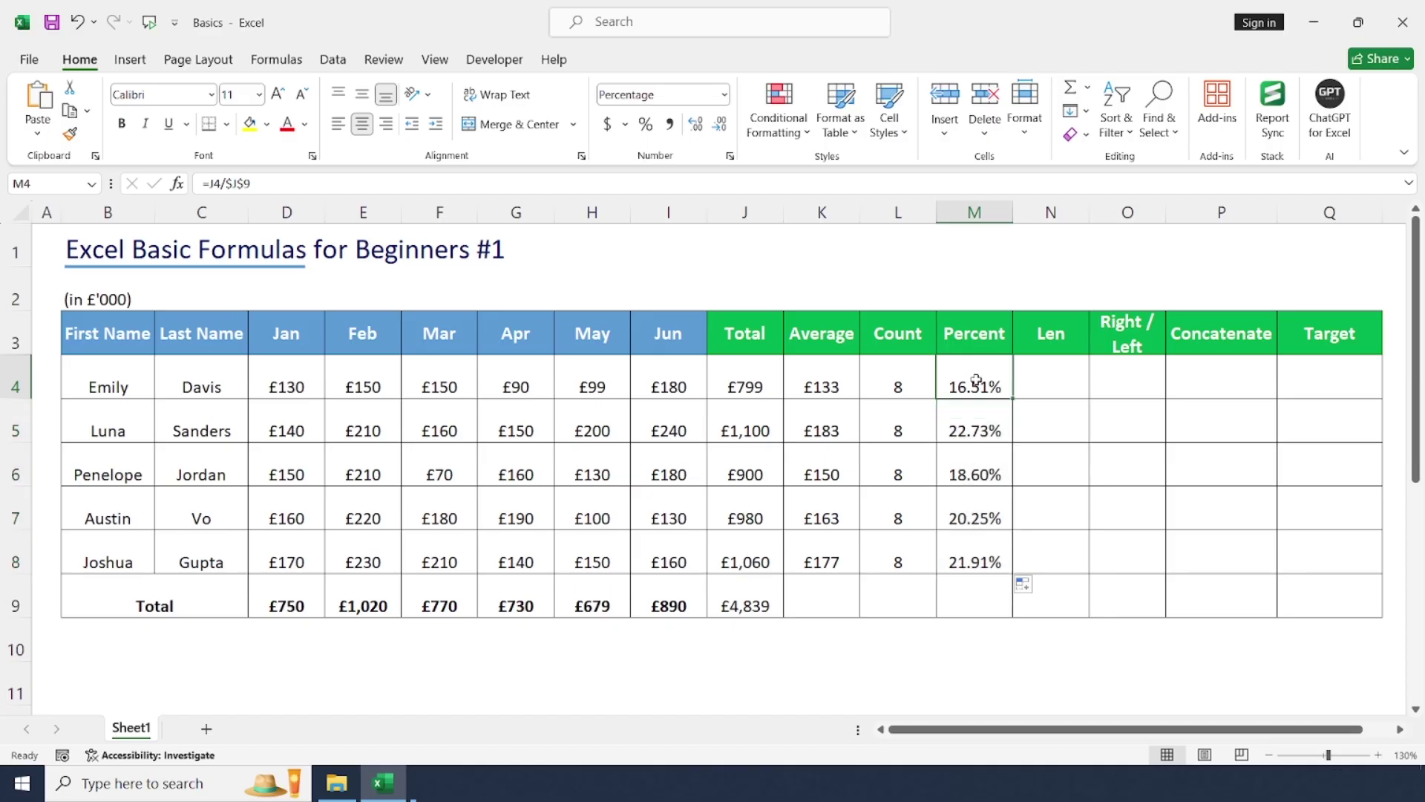
drag(251, 183, 225, 184)
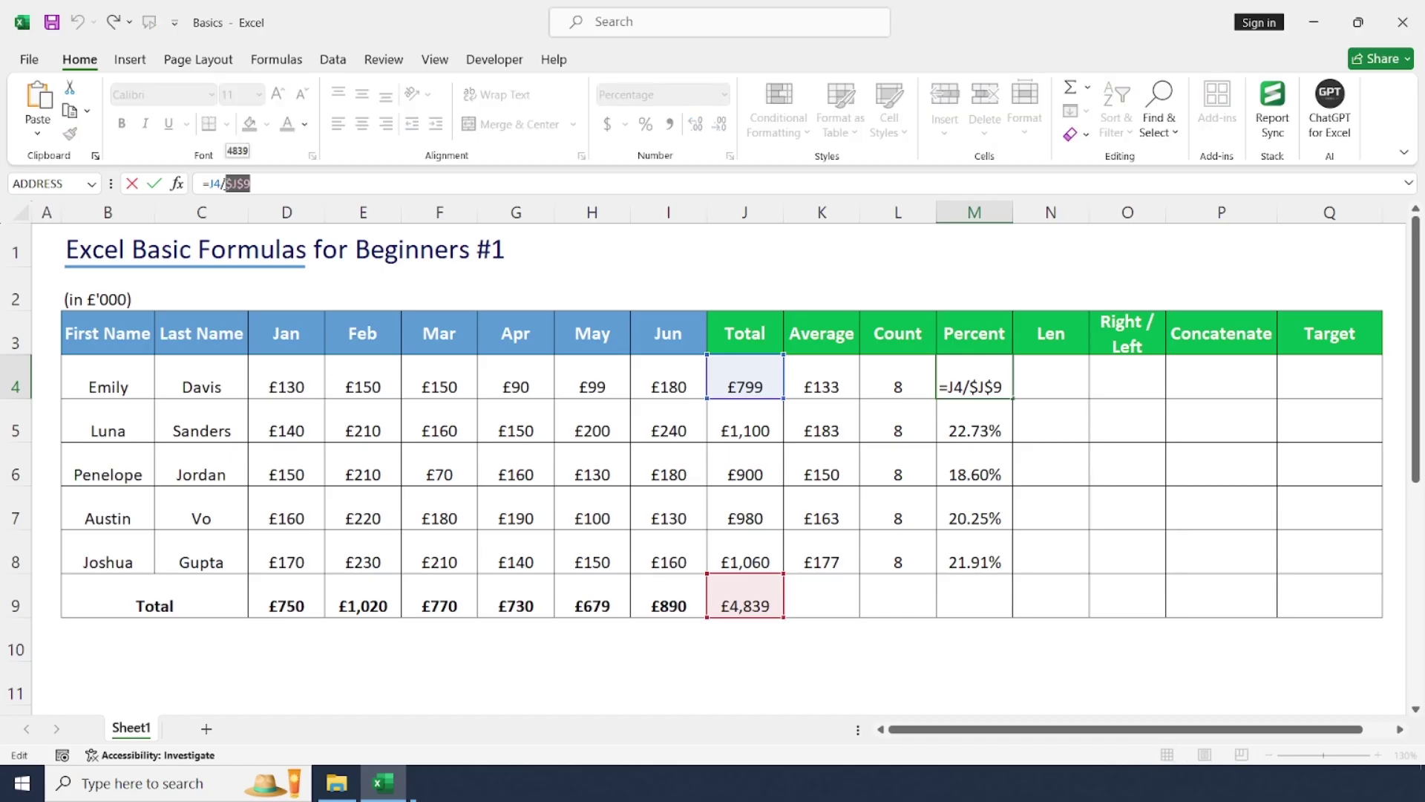
key(Tab)
text(=len)
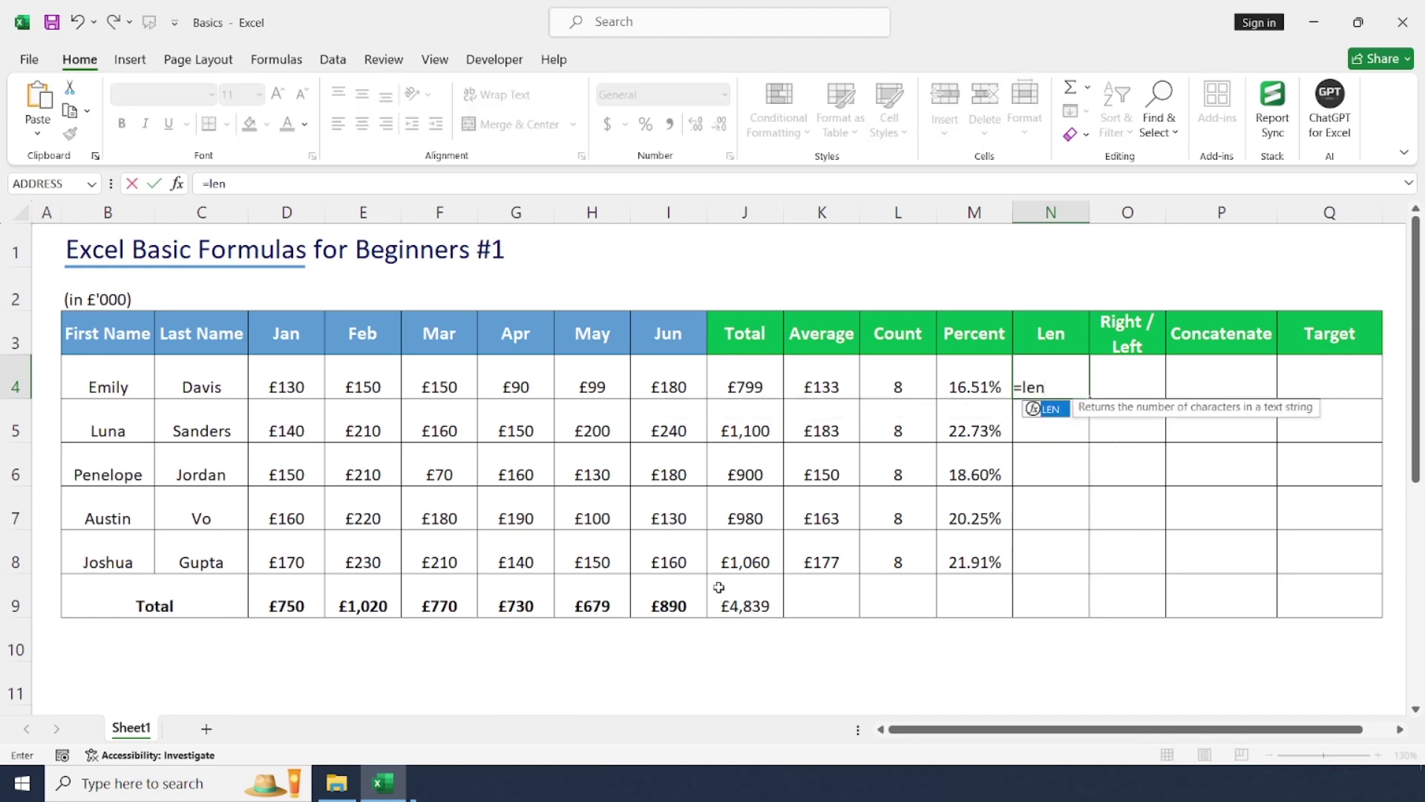
text(()
click(136, 386)
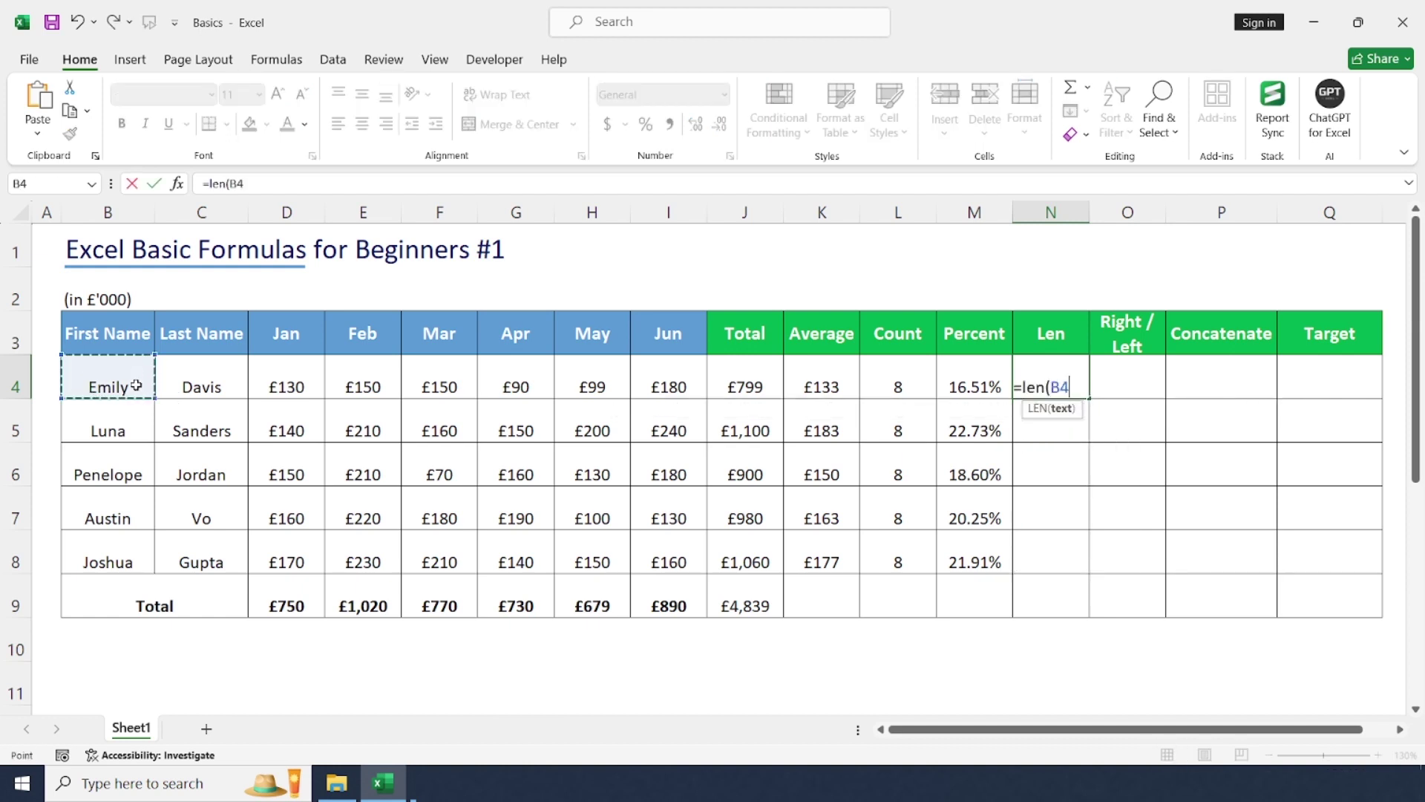
key(ctrl+Return)
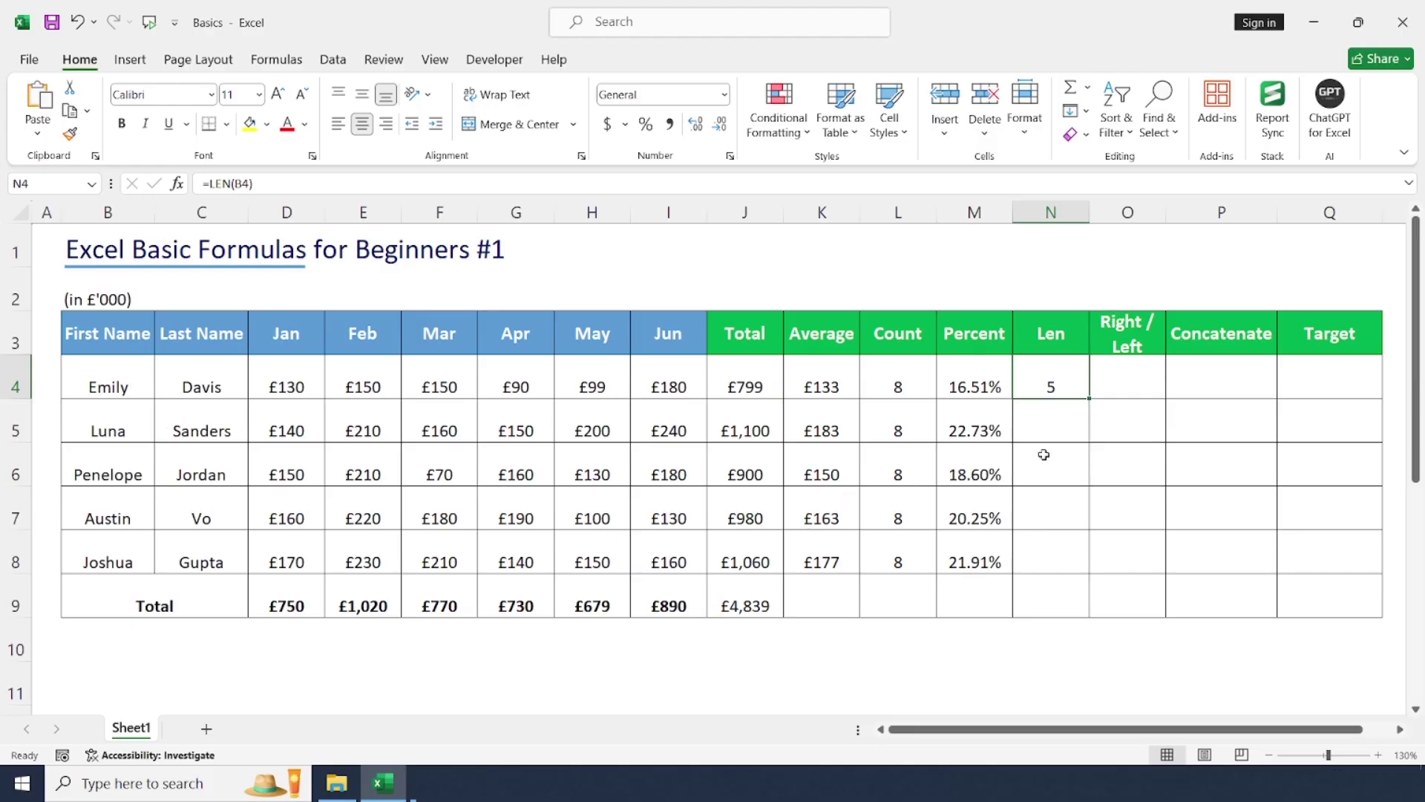
double_click(1093, 400)
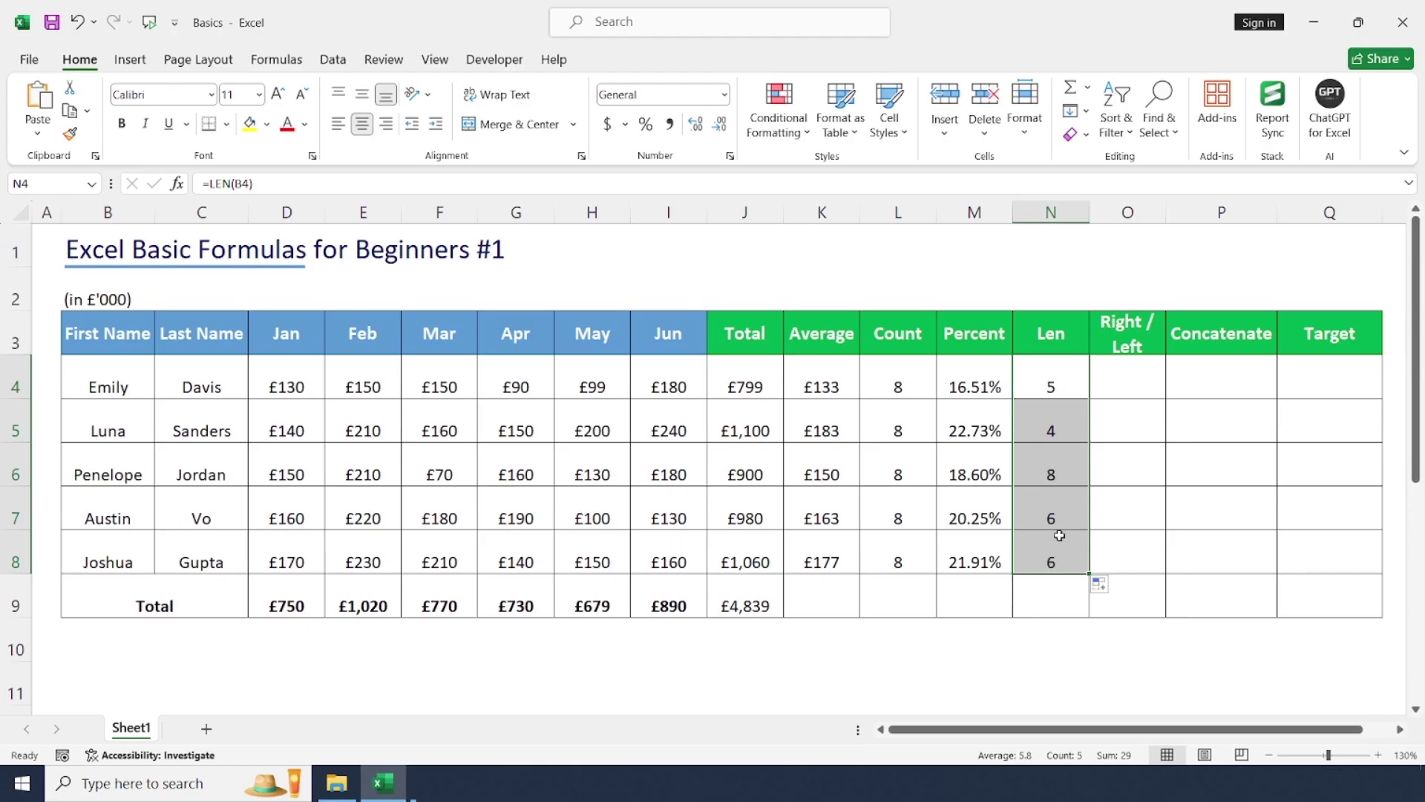
click(127, 386)
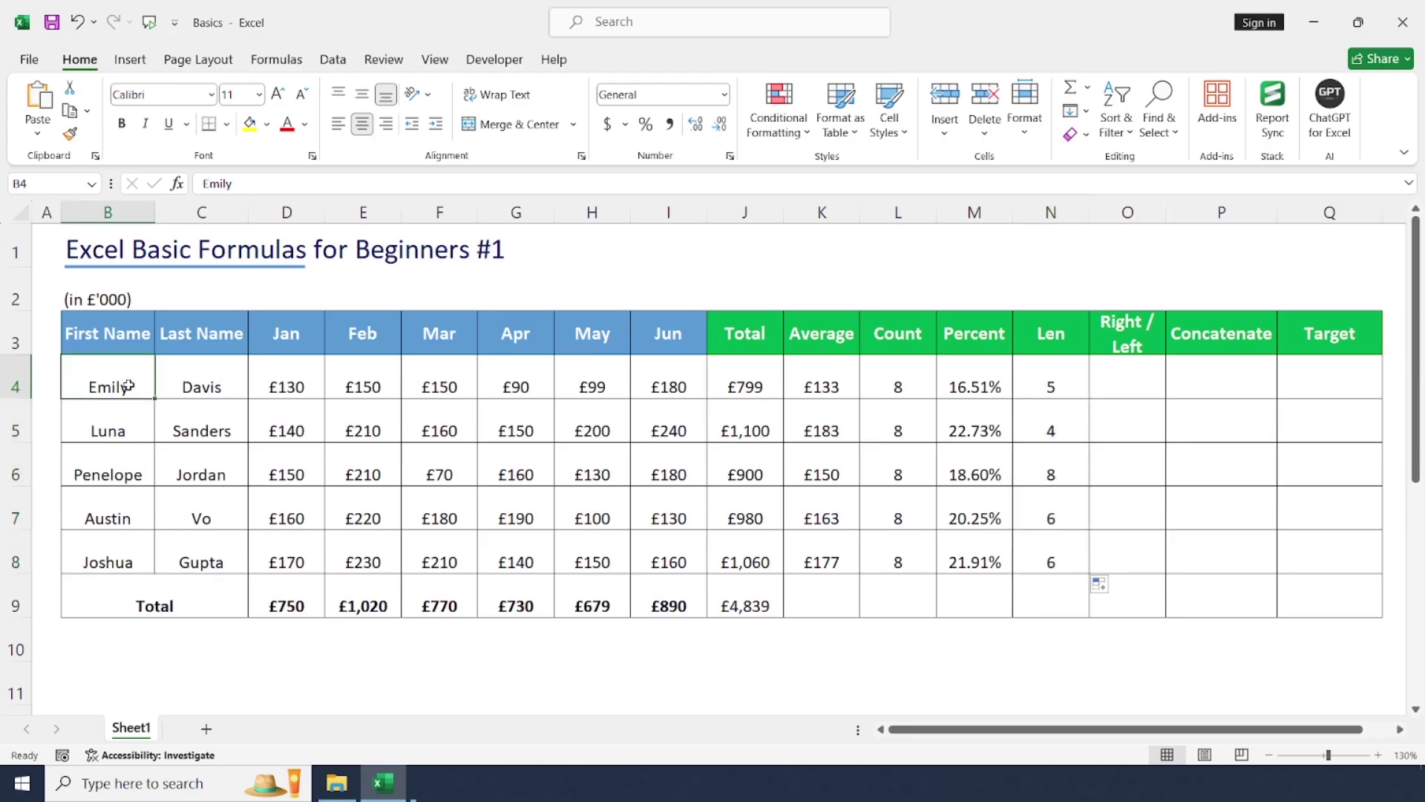
click(123, 463)
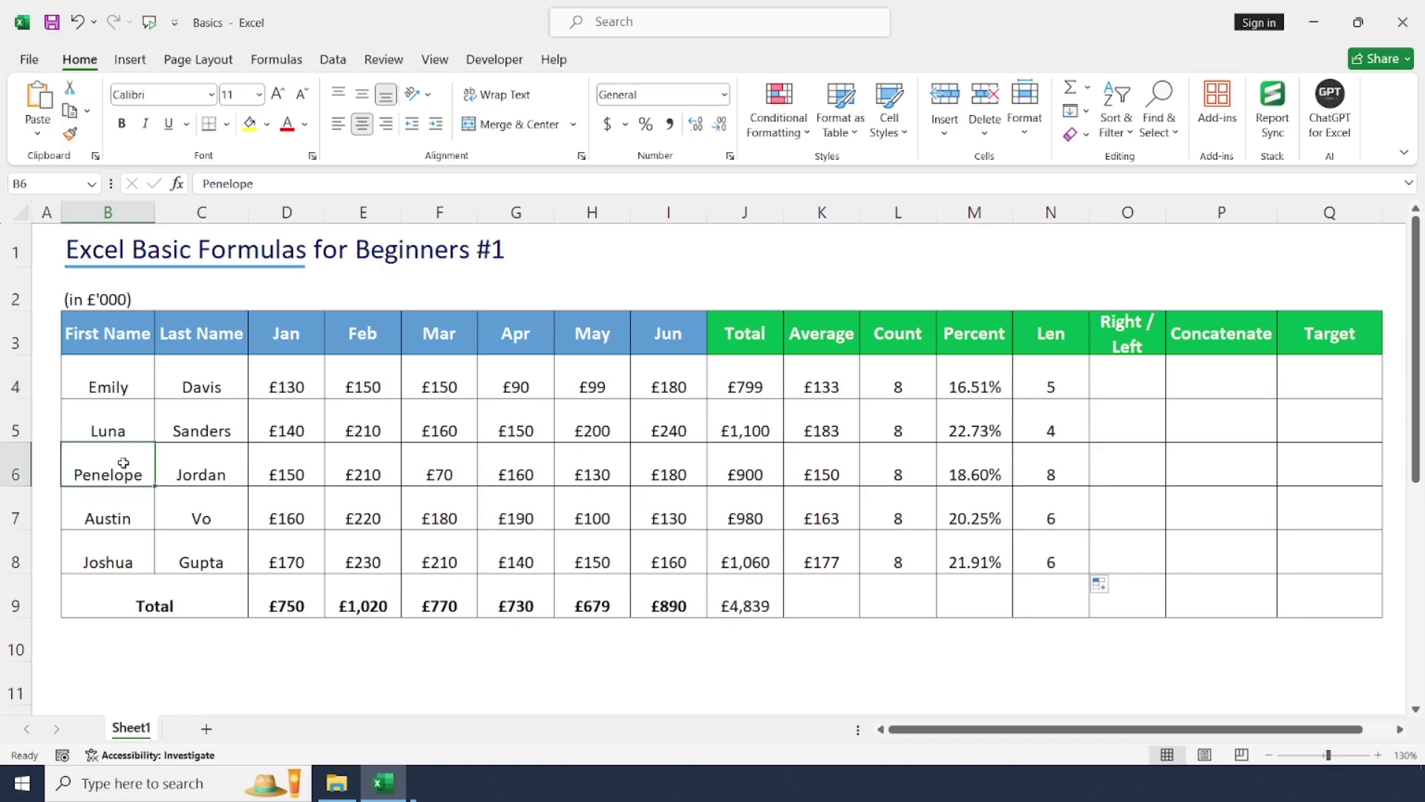
key(Up)
key(Up)
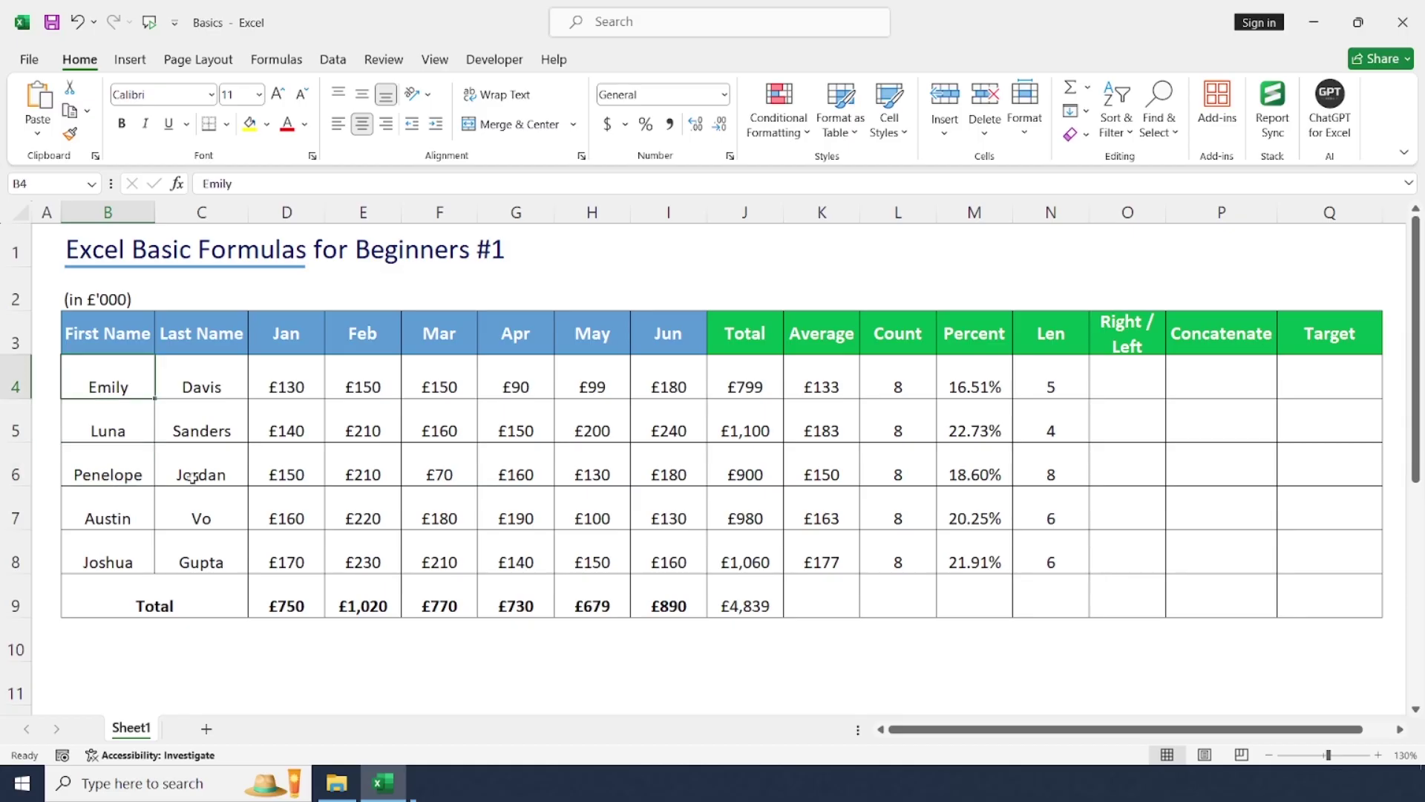
text(ABC)
key(Tab)
key(Tab)
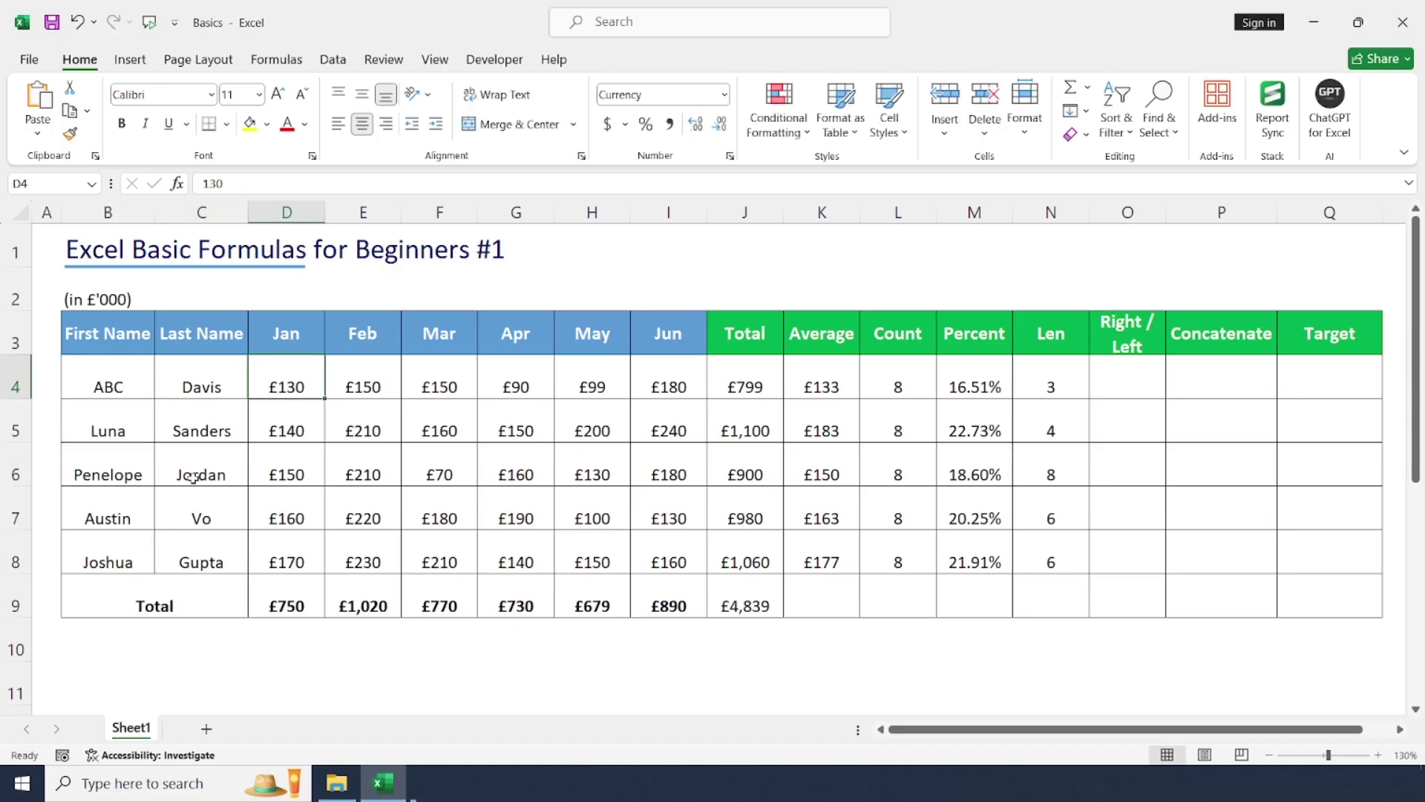
click(1044, 389)
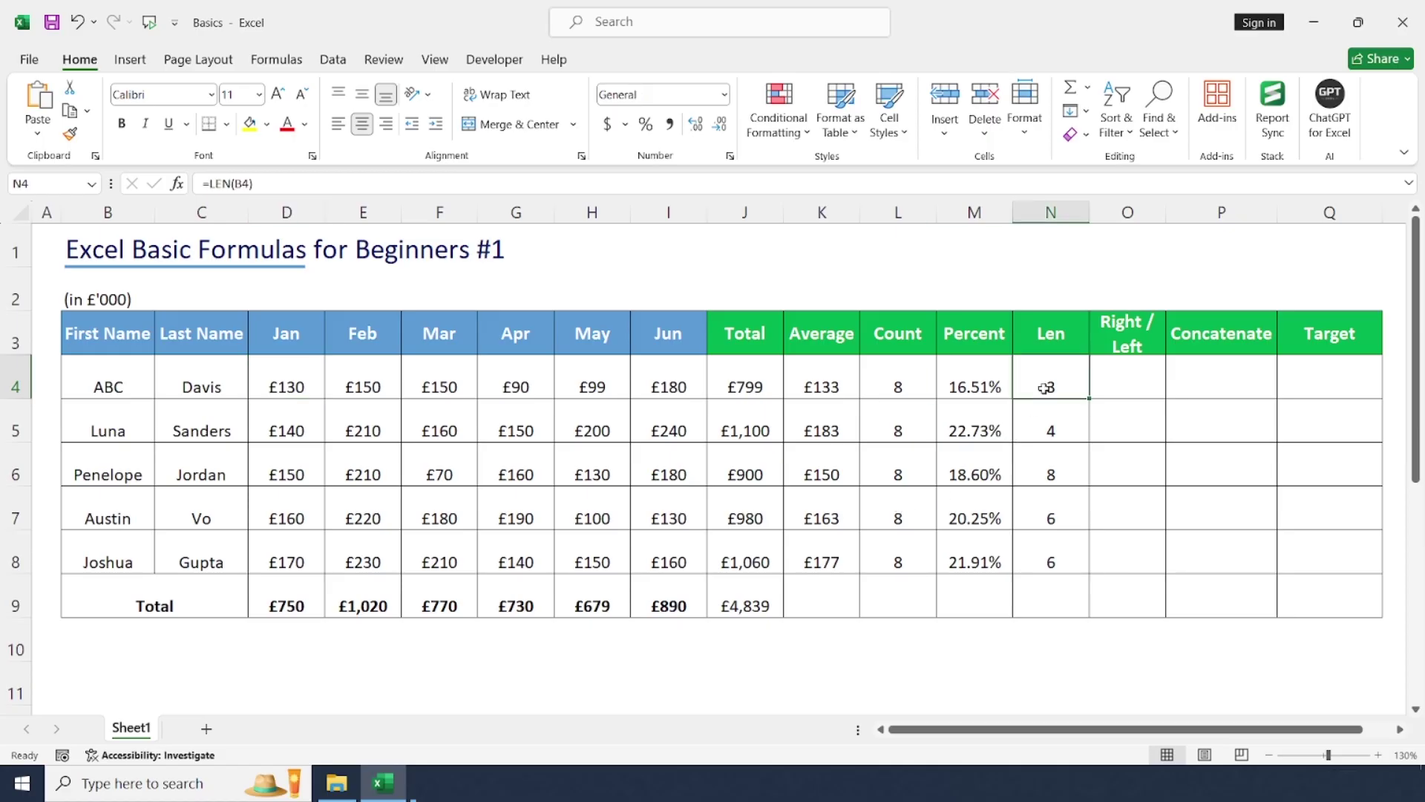
click(112, 388)
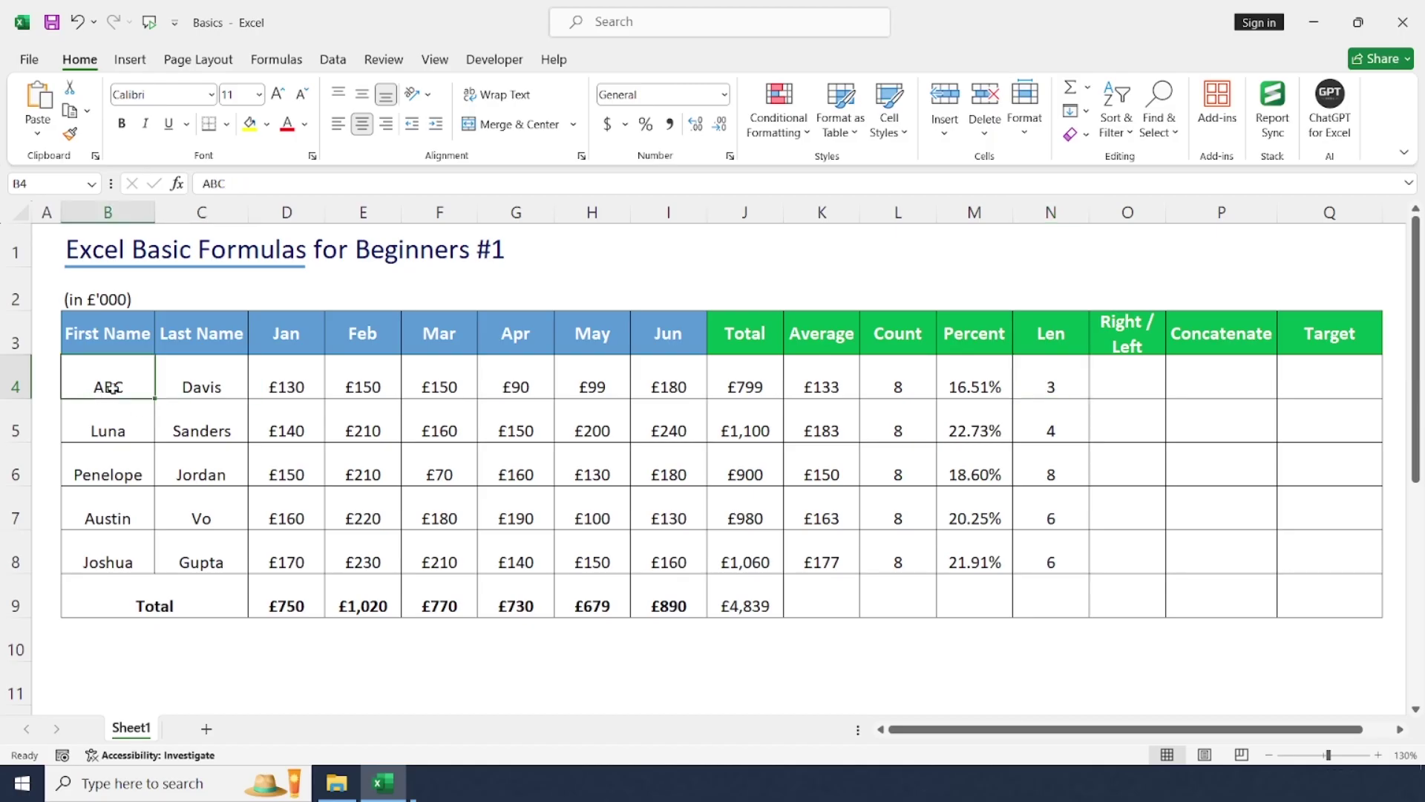
key(ctrl+z)
click(1147, 378)
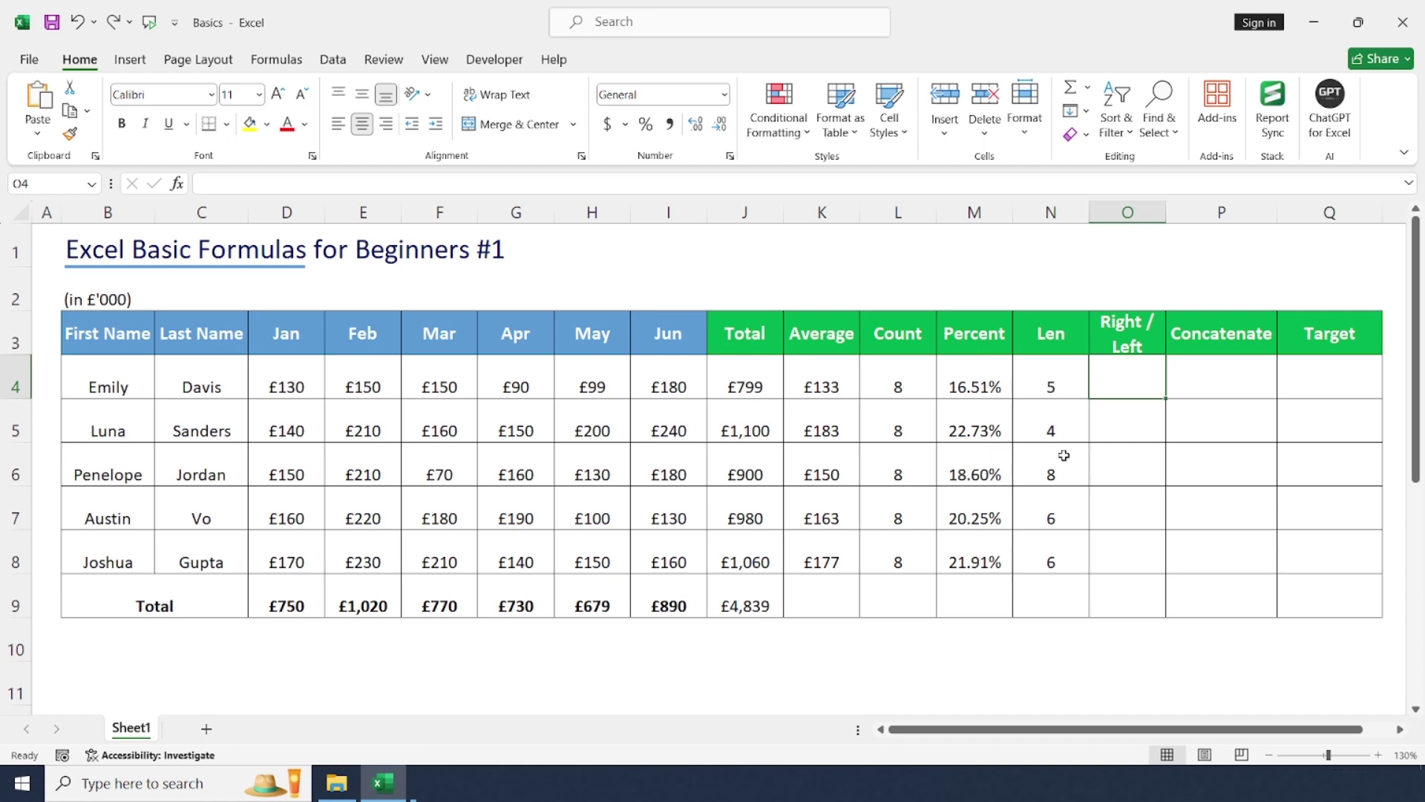
Step: Enter =RIGHT(B4,1) in O4 and copy it down the Right / Left column
key(F2)
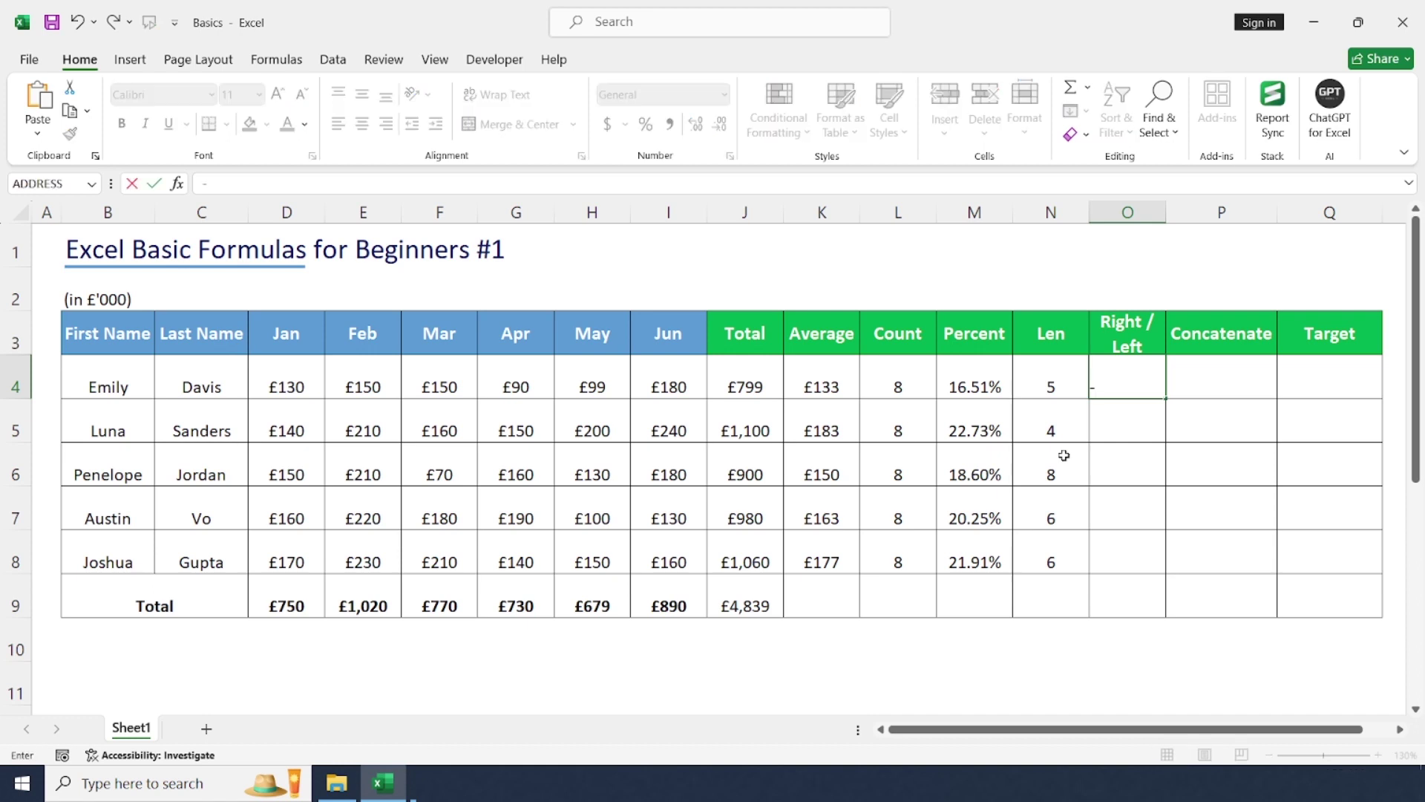
key(Escape)
text(=)
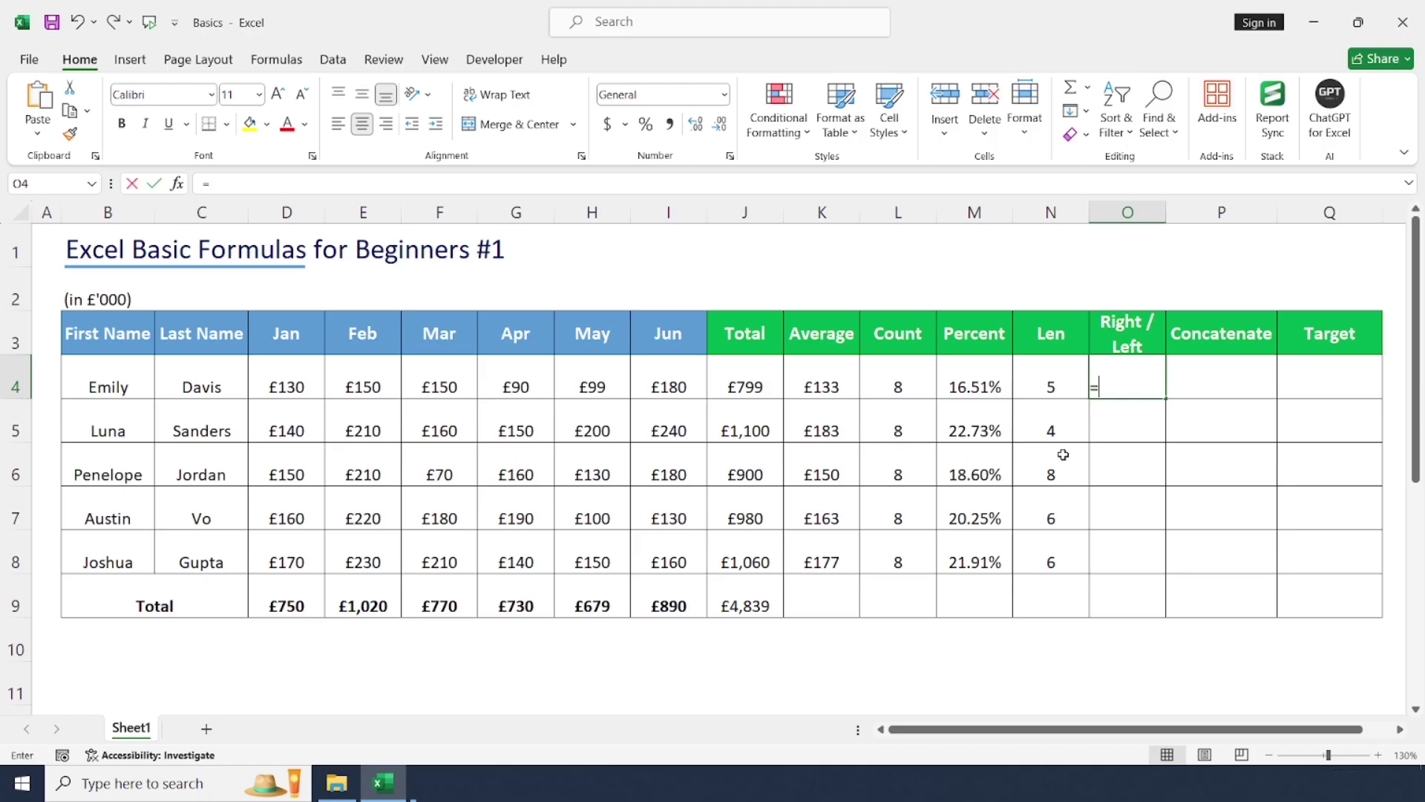
text(right()
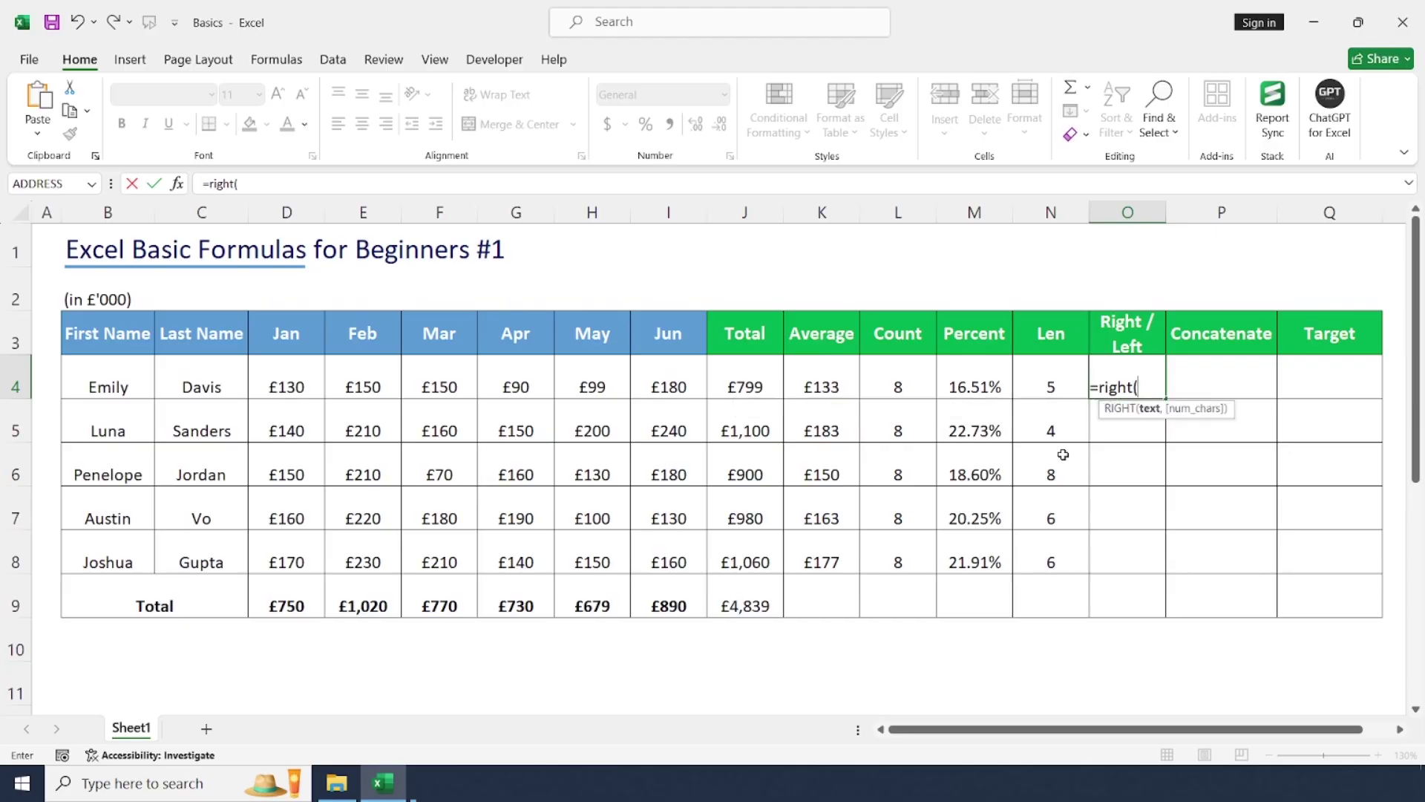
click(102, 381)
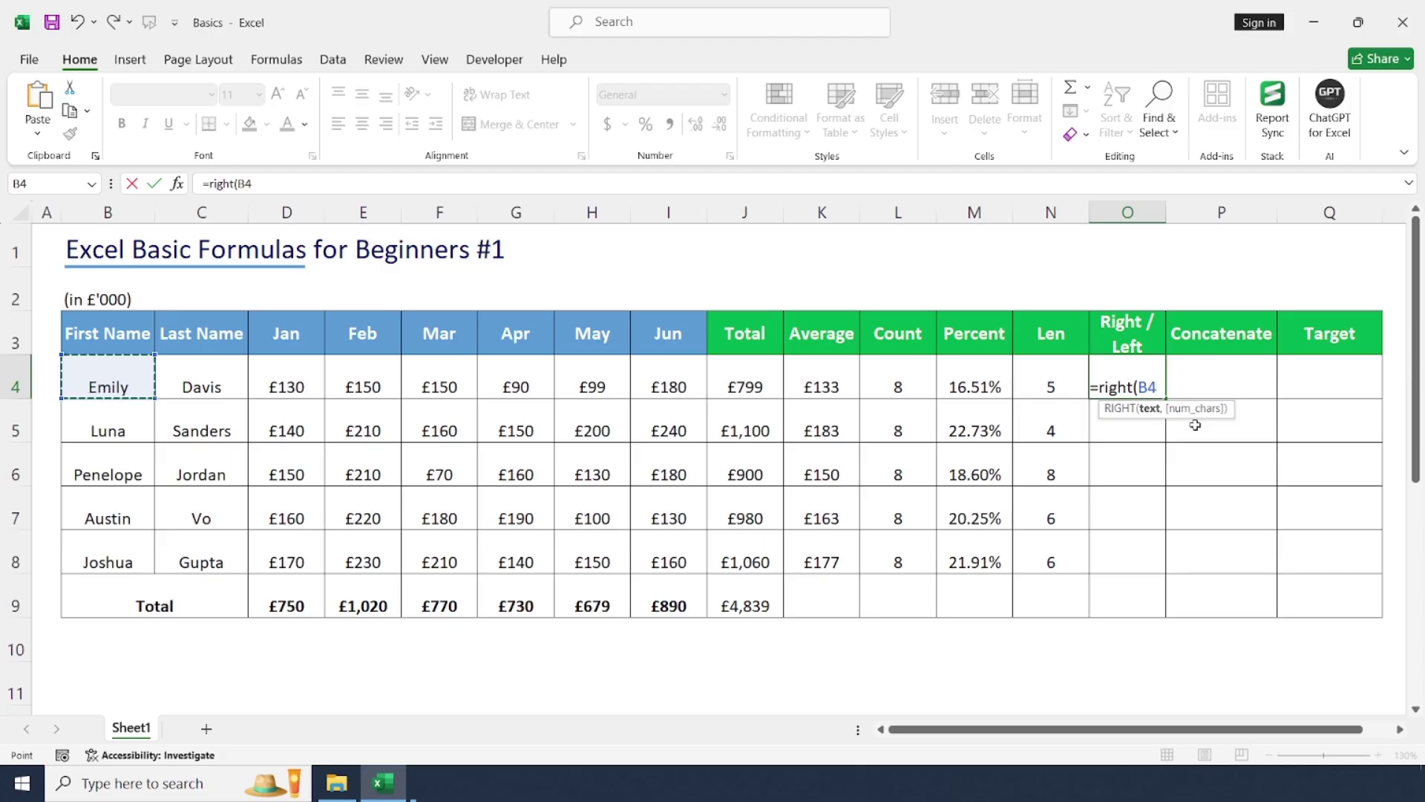
text(,)
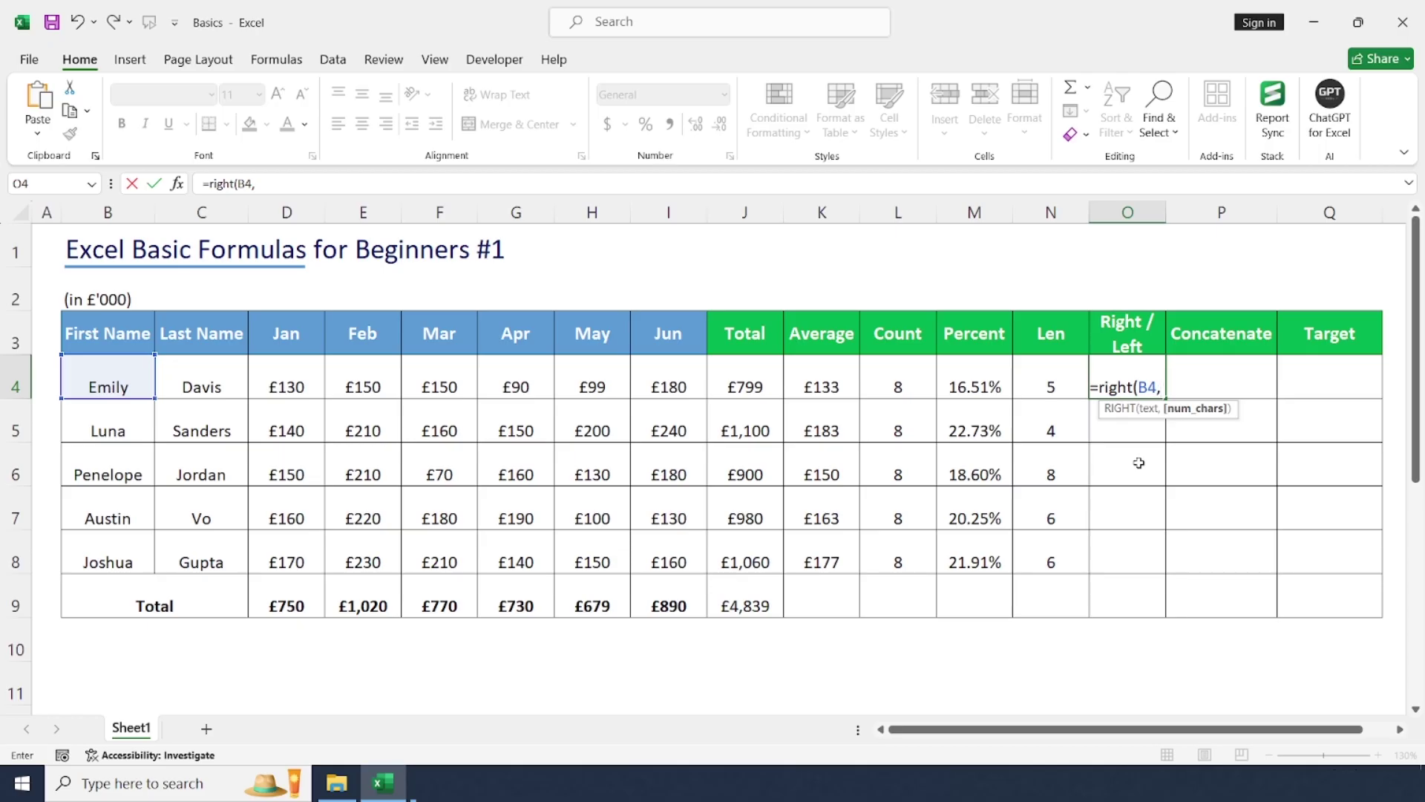
text(1)
key(ctrl+Return)
click(117, 390)
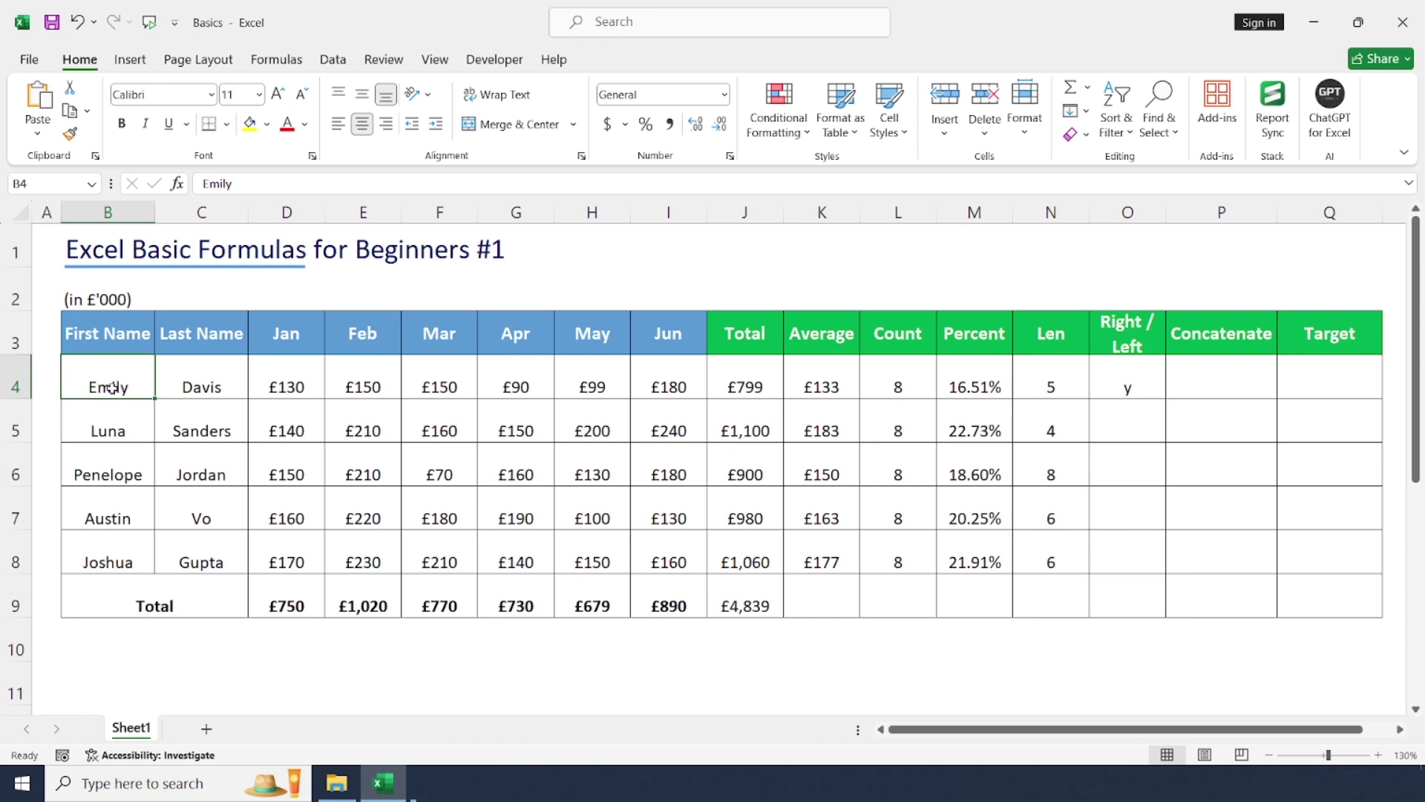
click(1128, 378)
double_click(1166, 399)
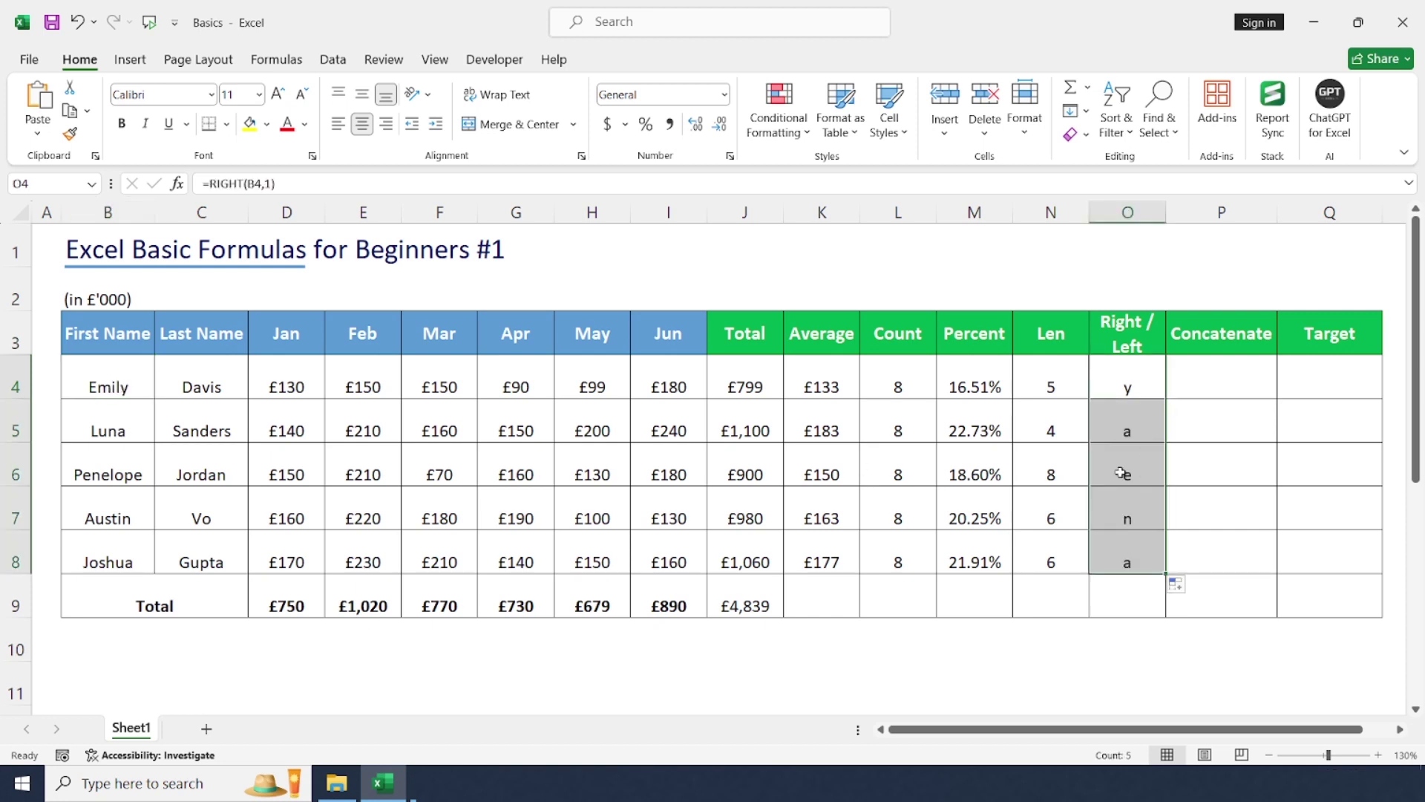
Step: Change it to =RIGHT(B4,2) and fill down, showing ly, na, pe, in, ua
click(299, 182)
key(Left)
key(BackSpace)
text(2)
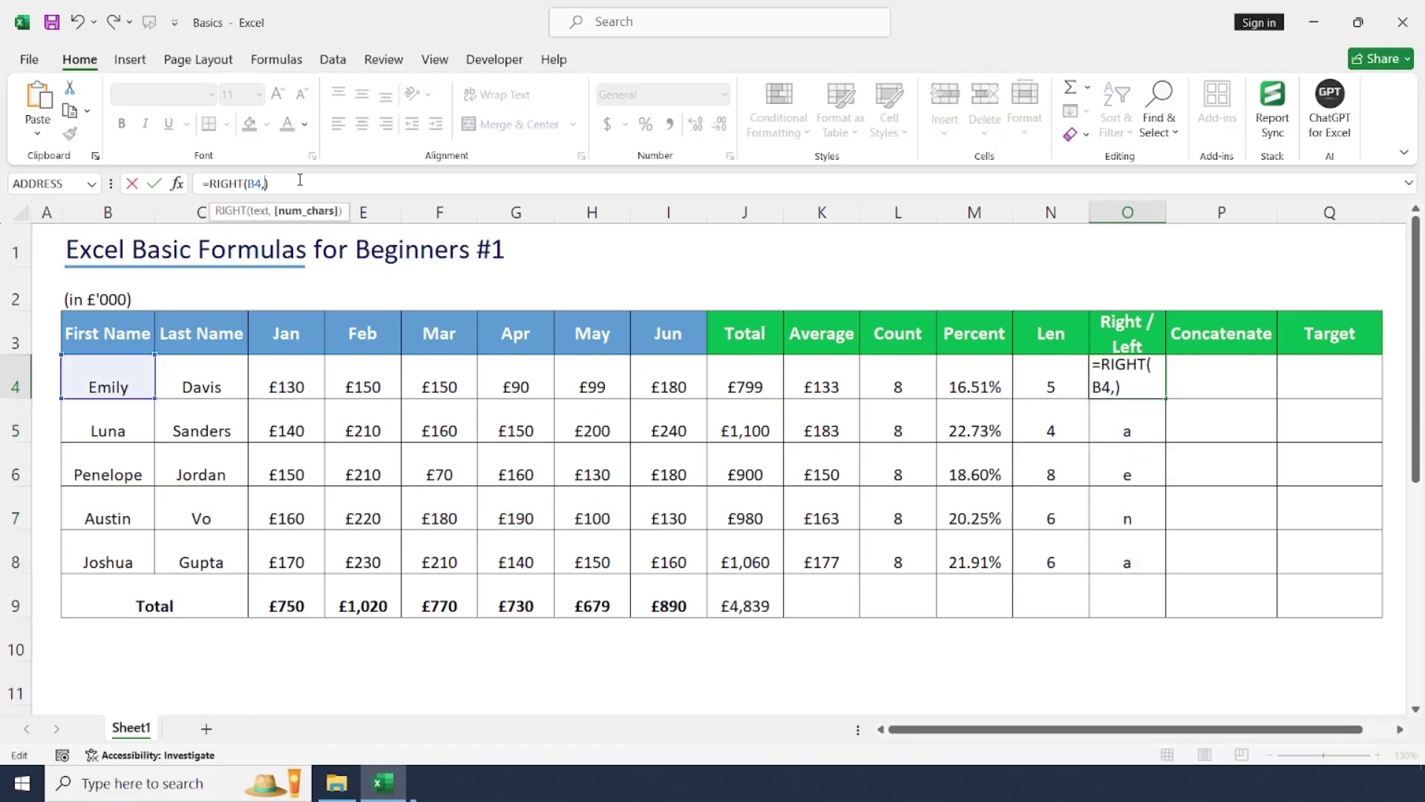
key(ctrl+Return)
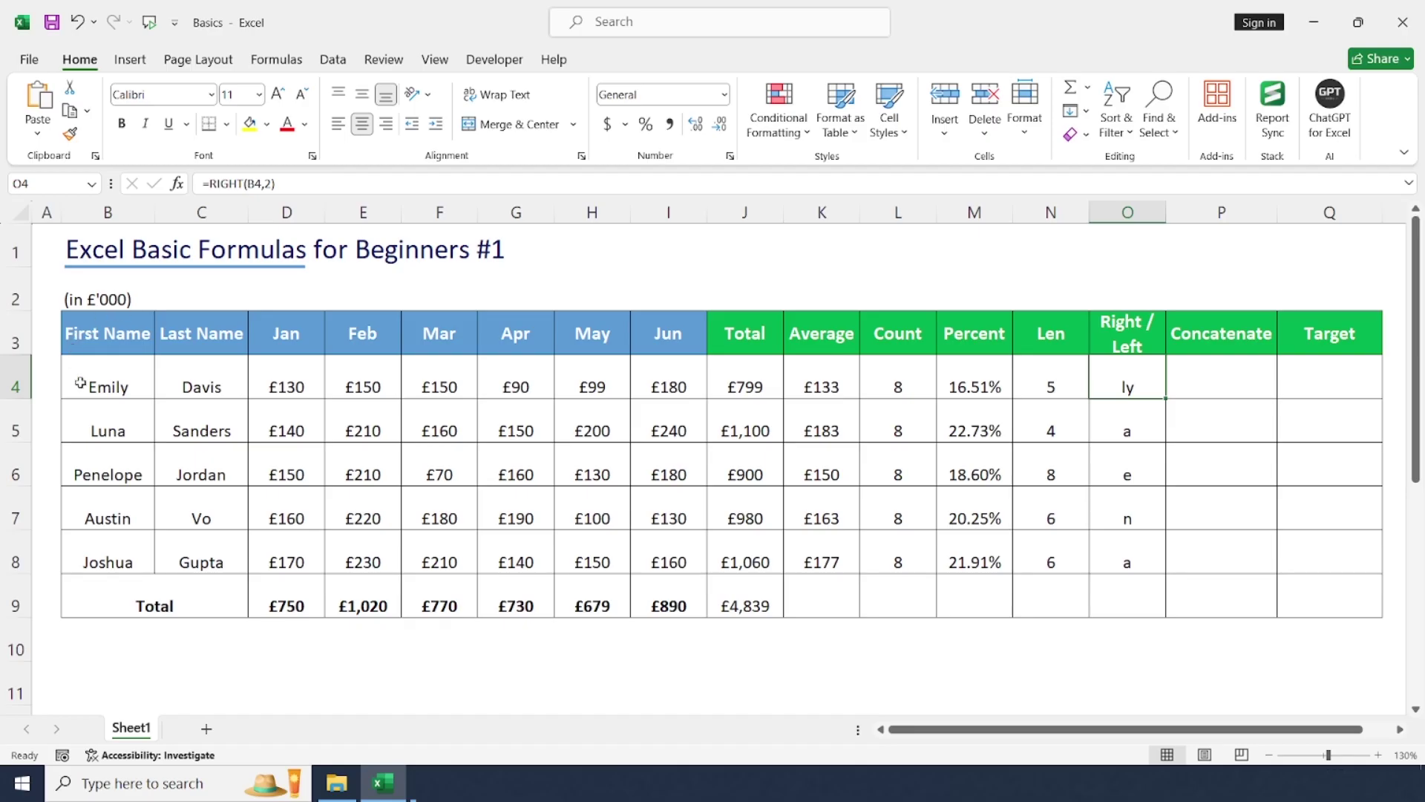
double_click(1166, 400)
click(1228, 376)
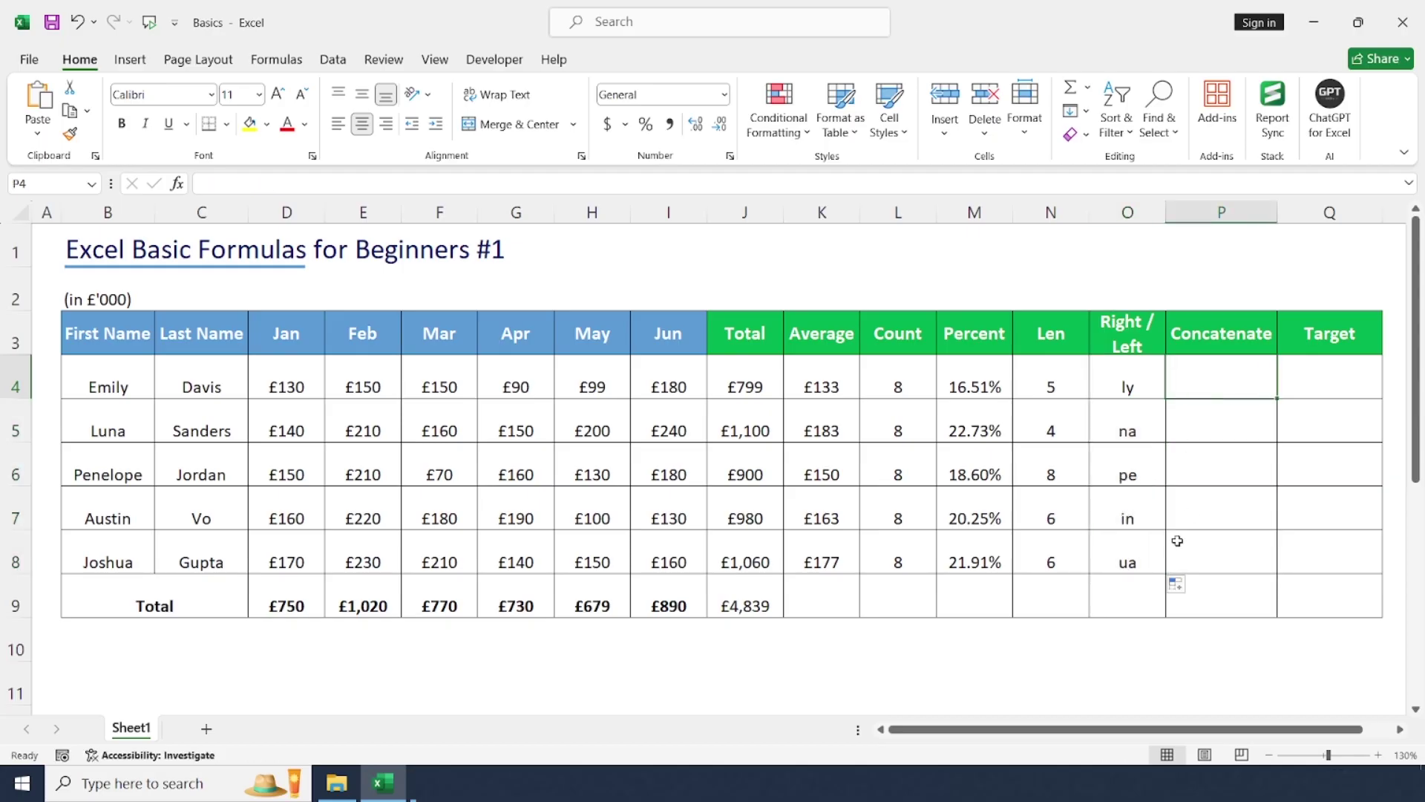
click(1135, 383)
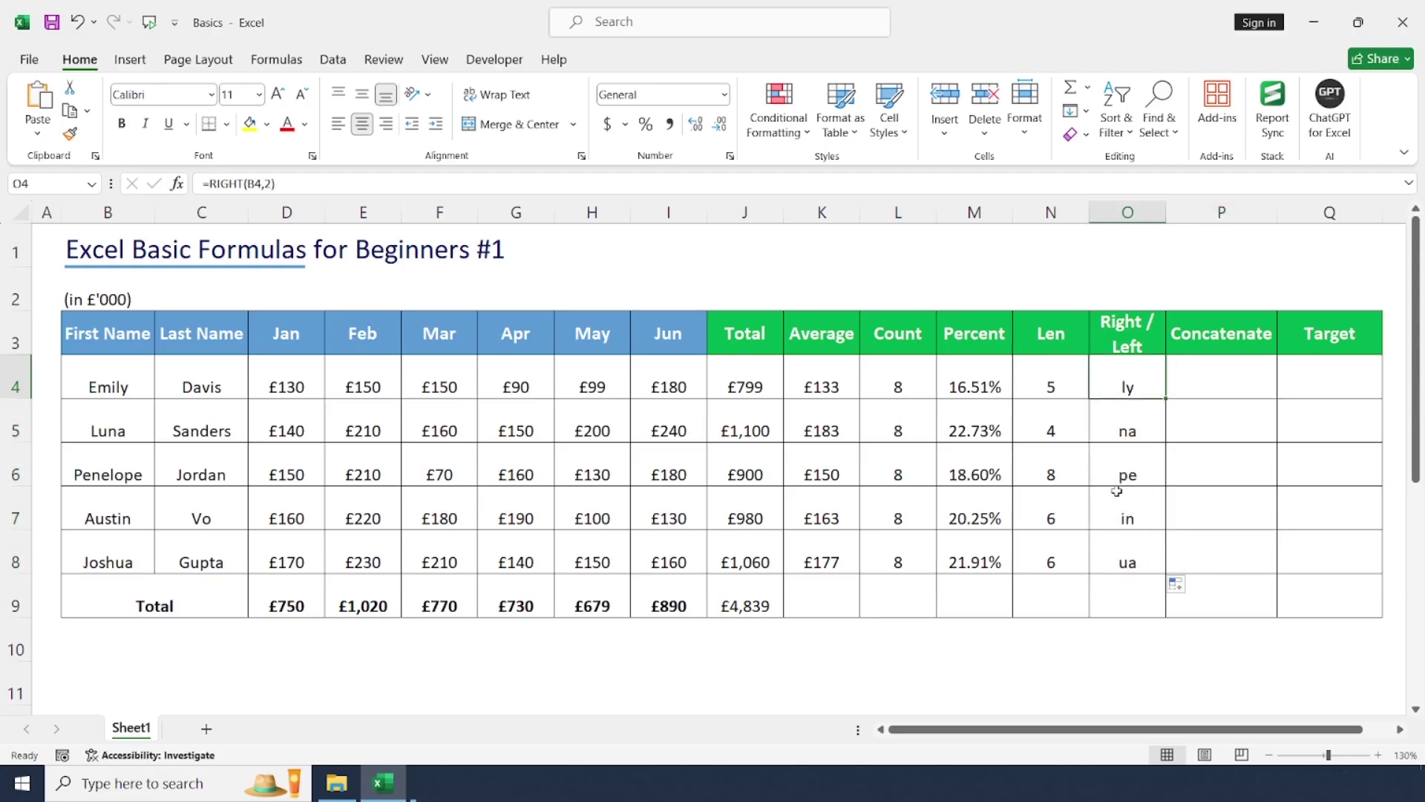
Step: Replace O4 with =LEFT(B4,3) and fill down, showing Emi, Lun, Pen, Aus, Jos
text(=left()
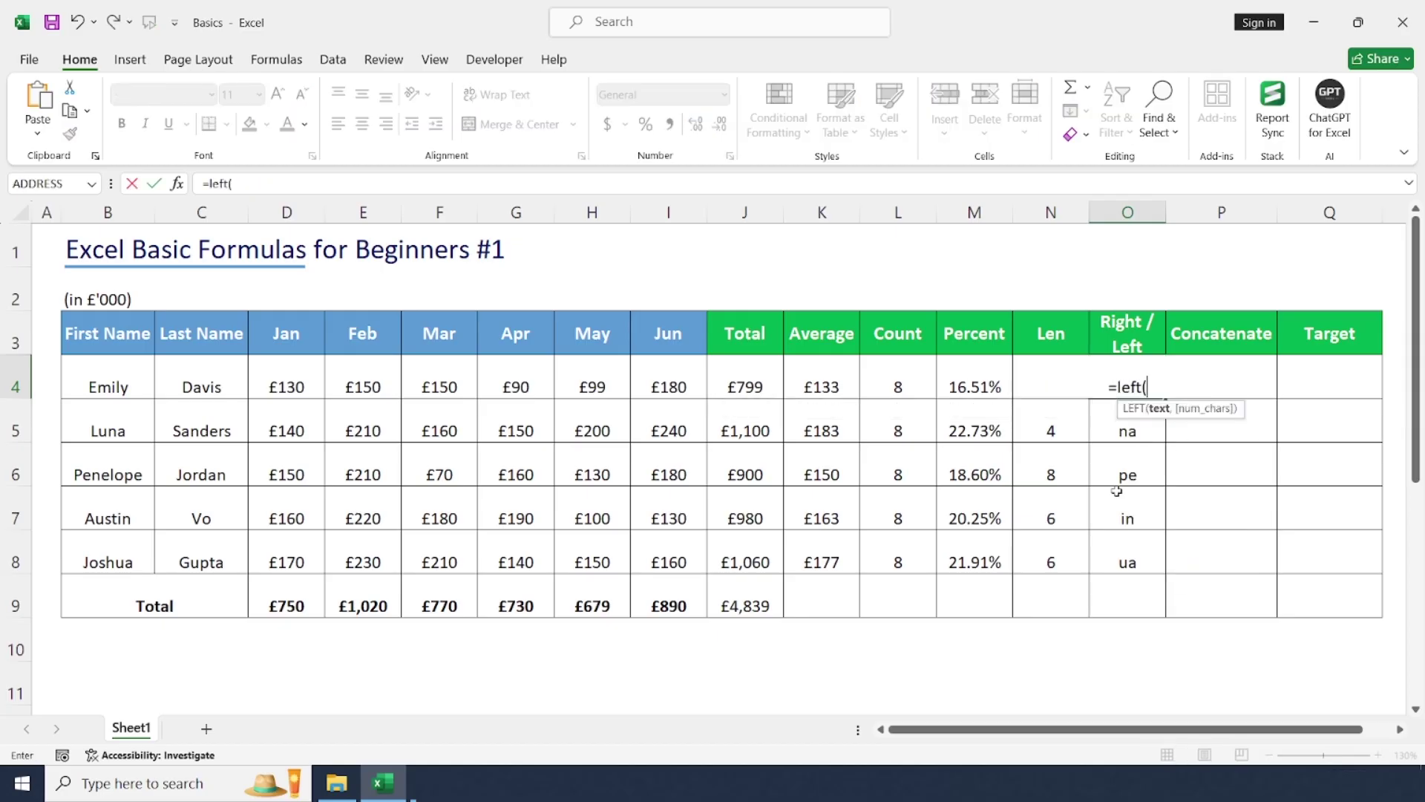
key(Left)
key(Left)
key(Left)
key(Left)
key(Left)
key(Left)
key(Left)
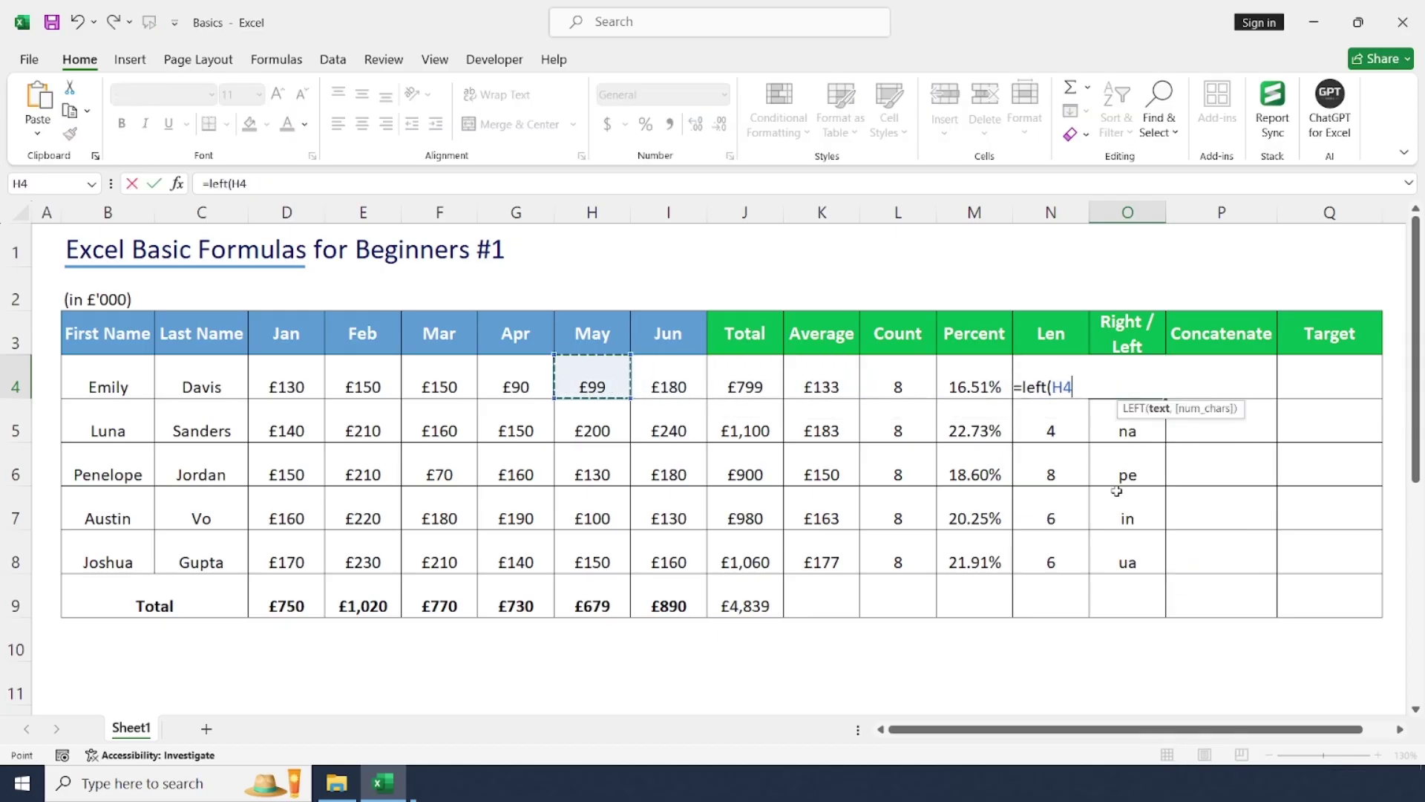
key(Escape)
text(=l)
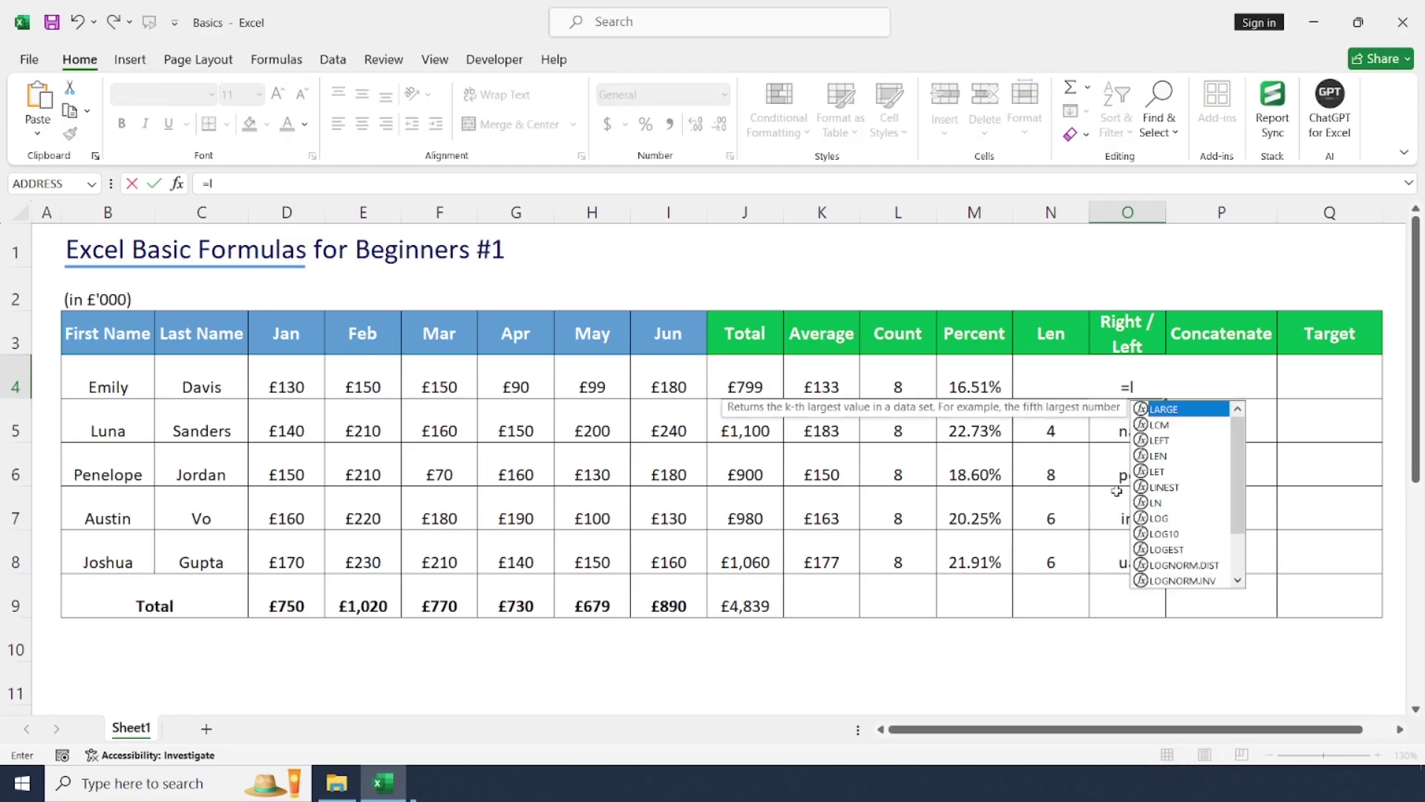
text(eft()
key(Left)
key(Left)
key(Left)
key(Left)
key(Left)
key(Left)
key(Left)
key(Left)
key(Left)
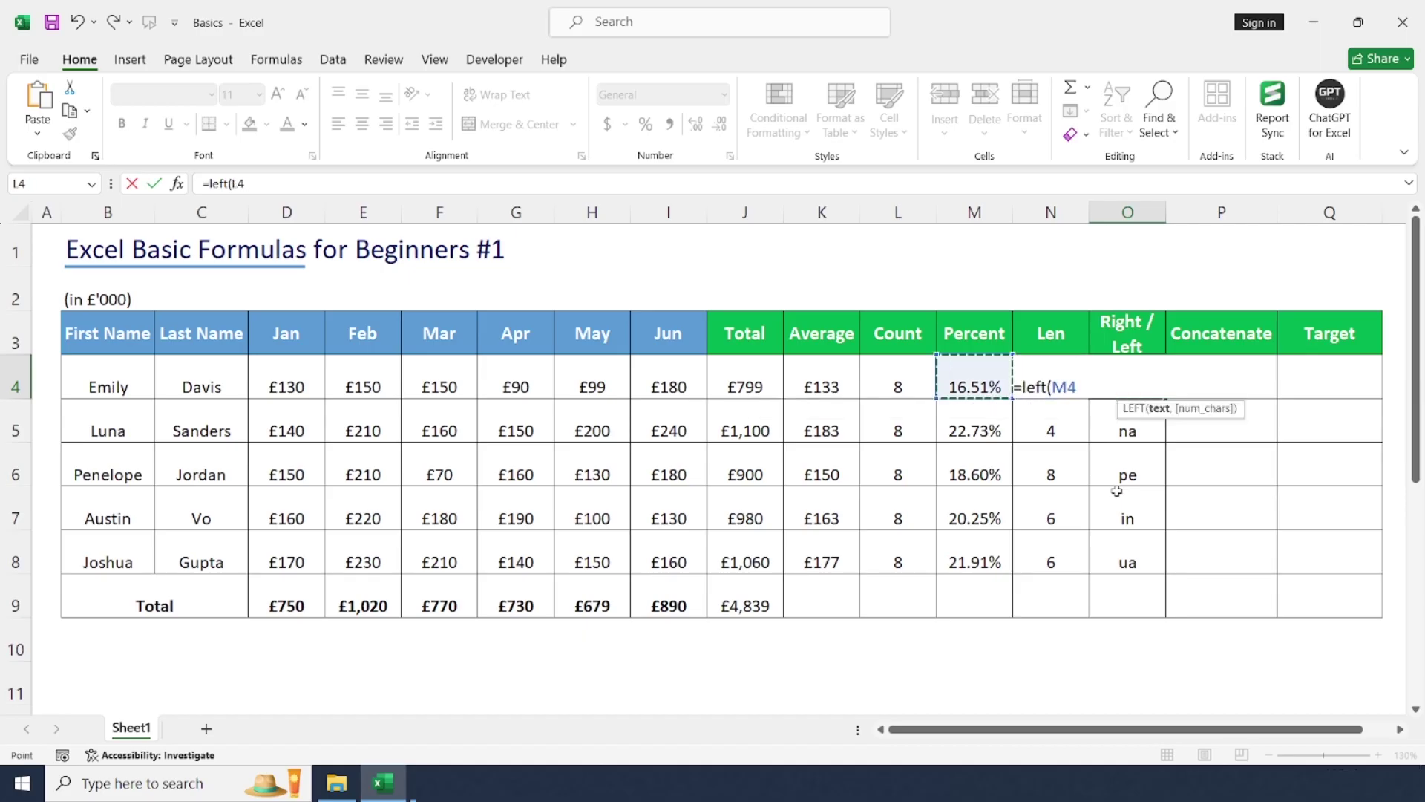
key(Left)
key(Left)
key(Left)
key(Left)
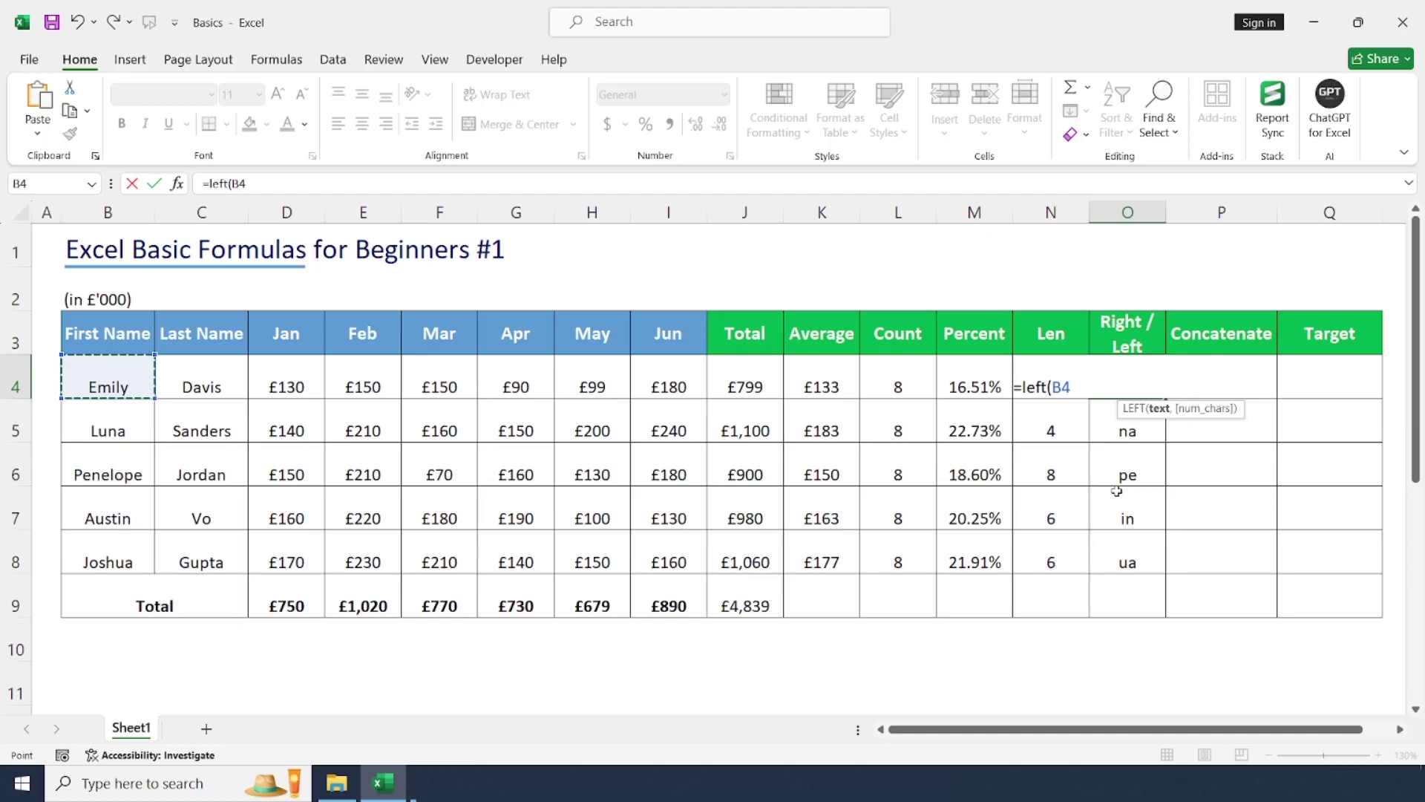
text(,3))
key(Return)
key(Up)
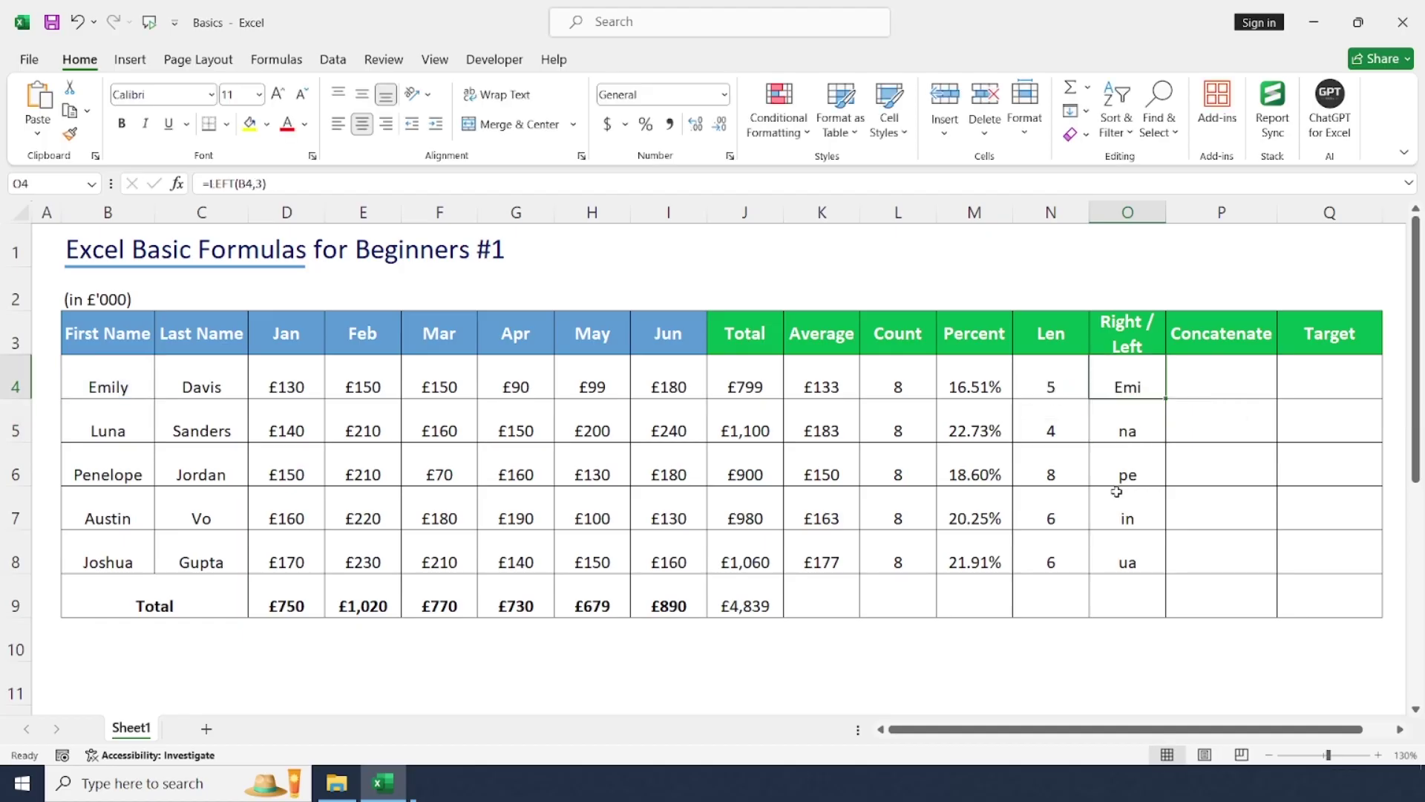
double_click(1164, 402)
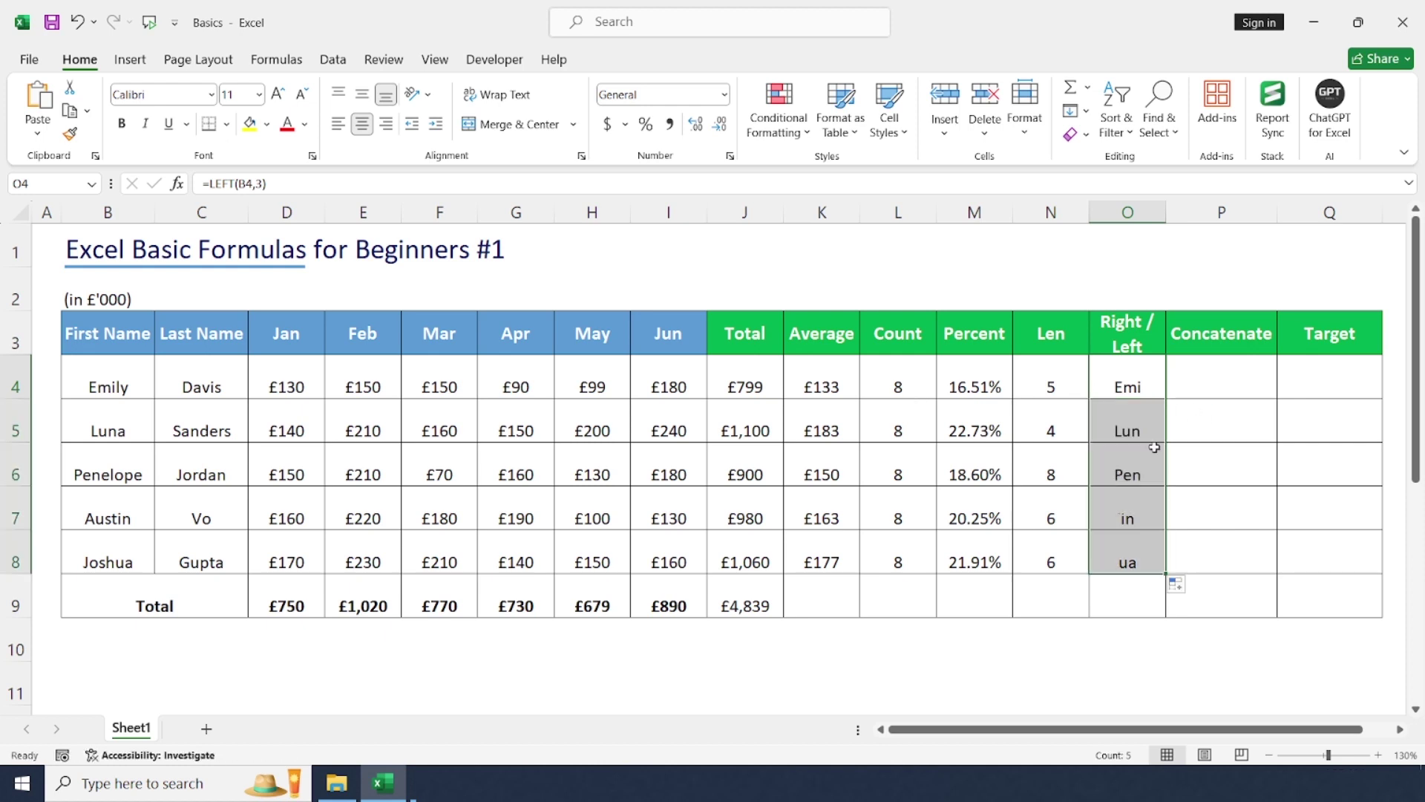
click(1196, 388)
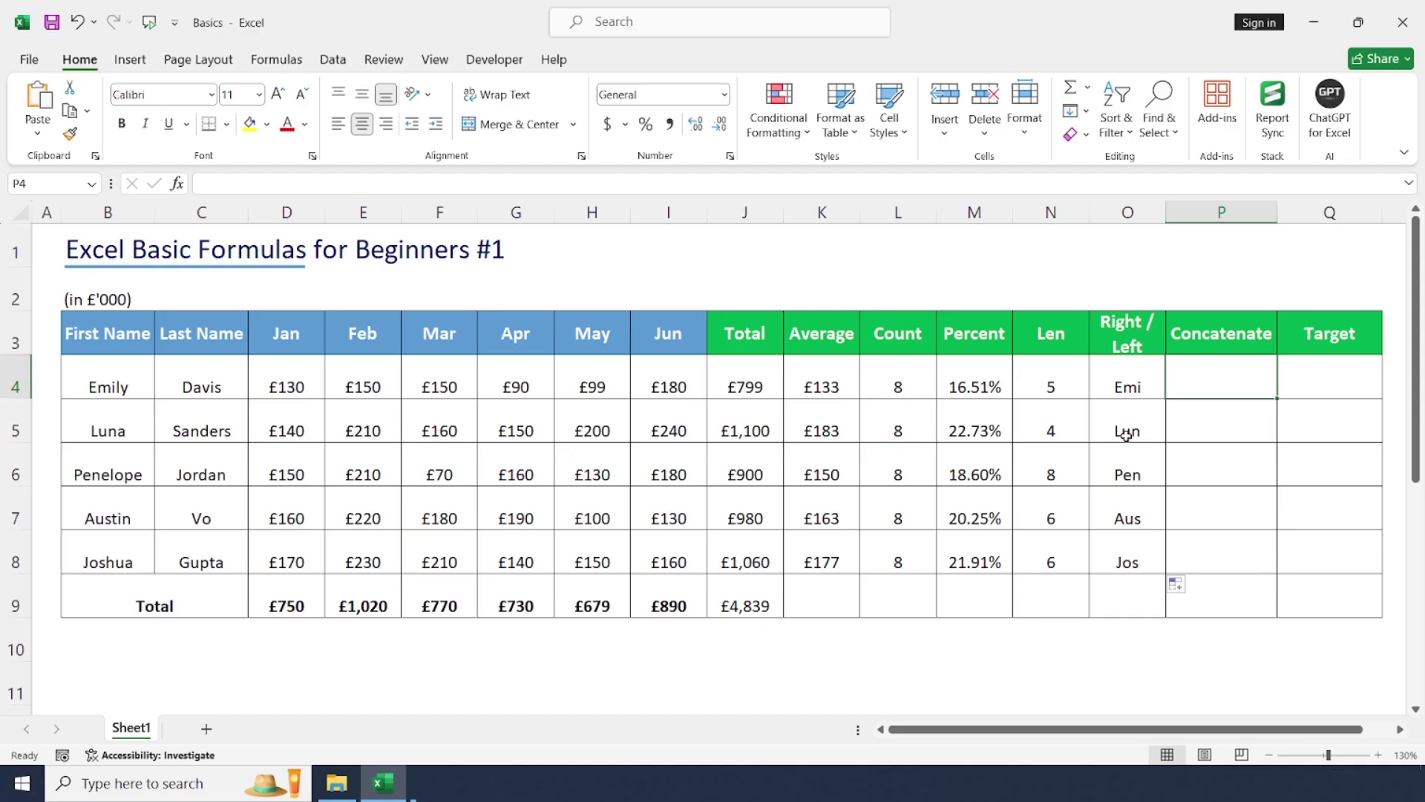
Step: Enter =CONCATENATE(B4," ",C4) in P4 to join first and last name with a space
click(108, 212)
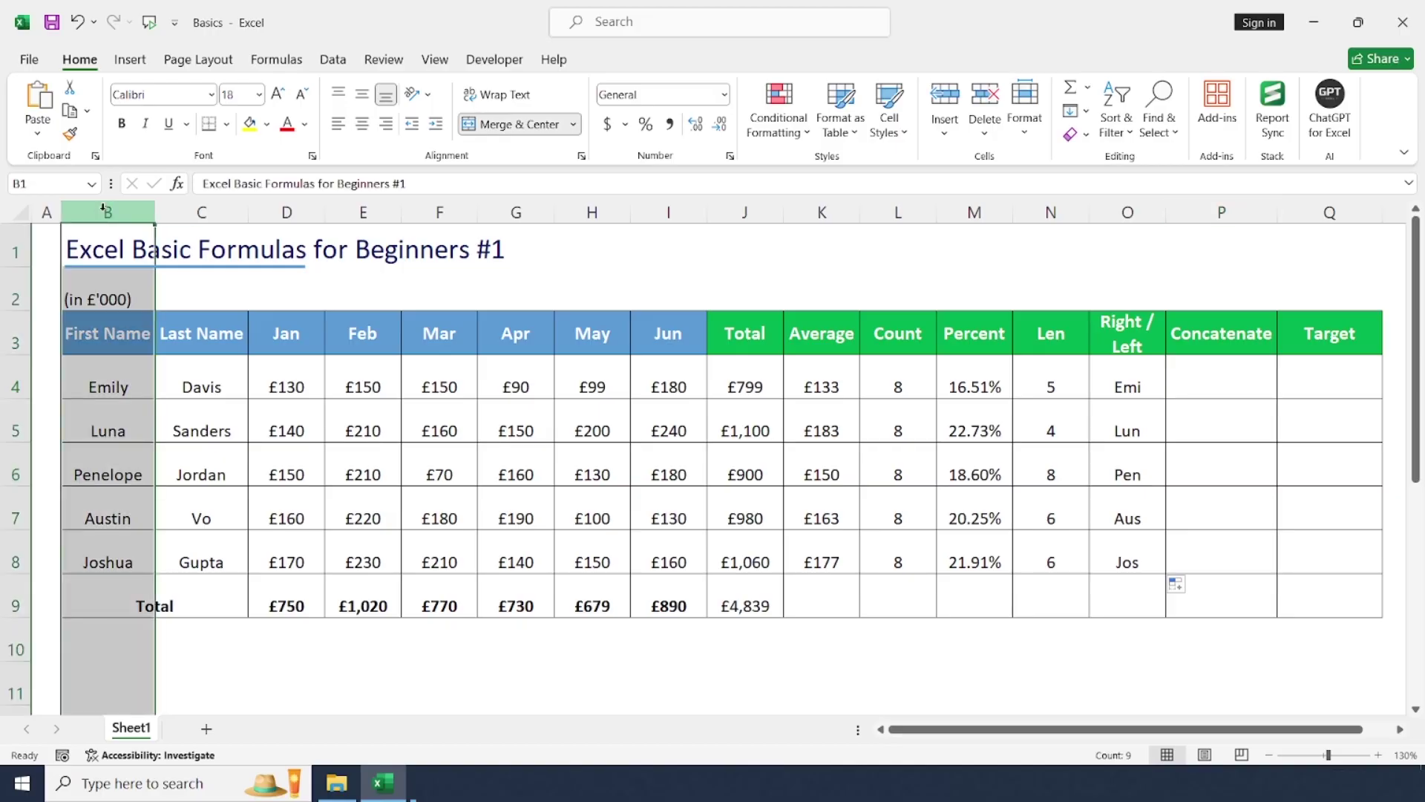
click(223, 211)
click(1221, 376)
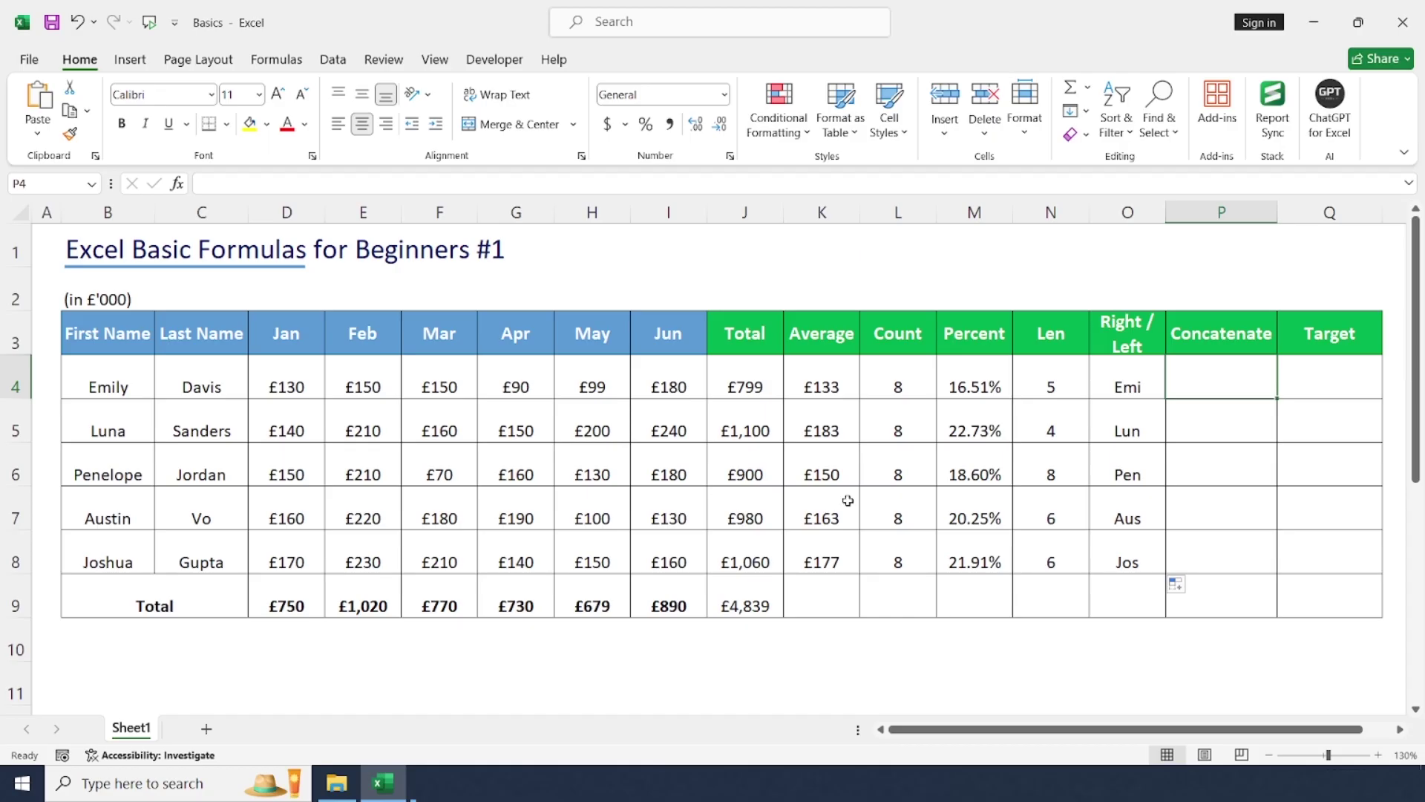
text(=concatenate()
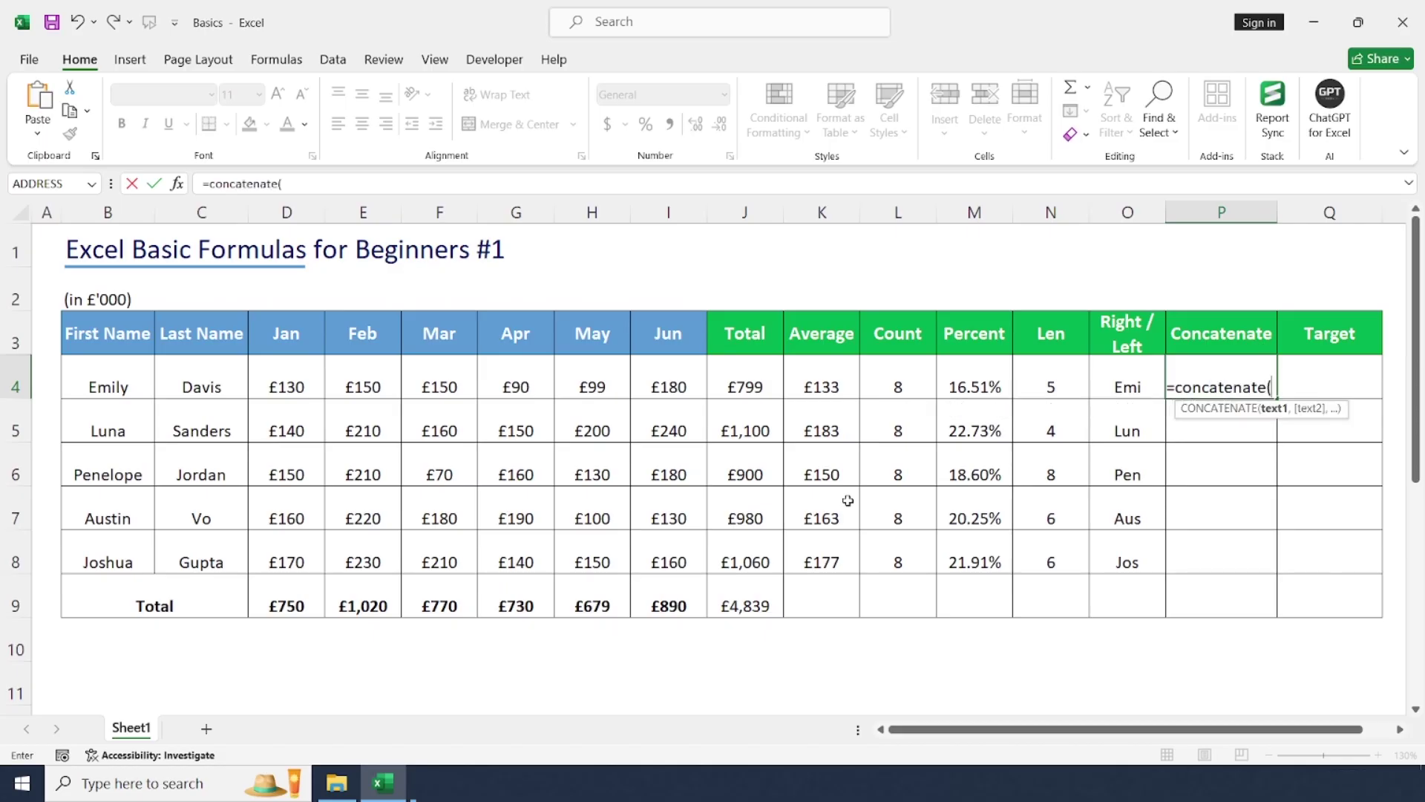
click(128, 388)
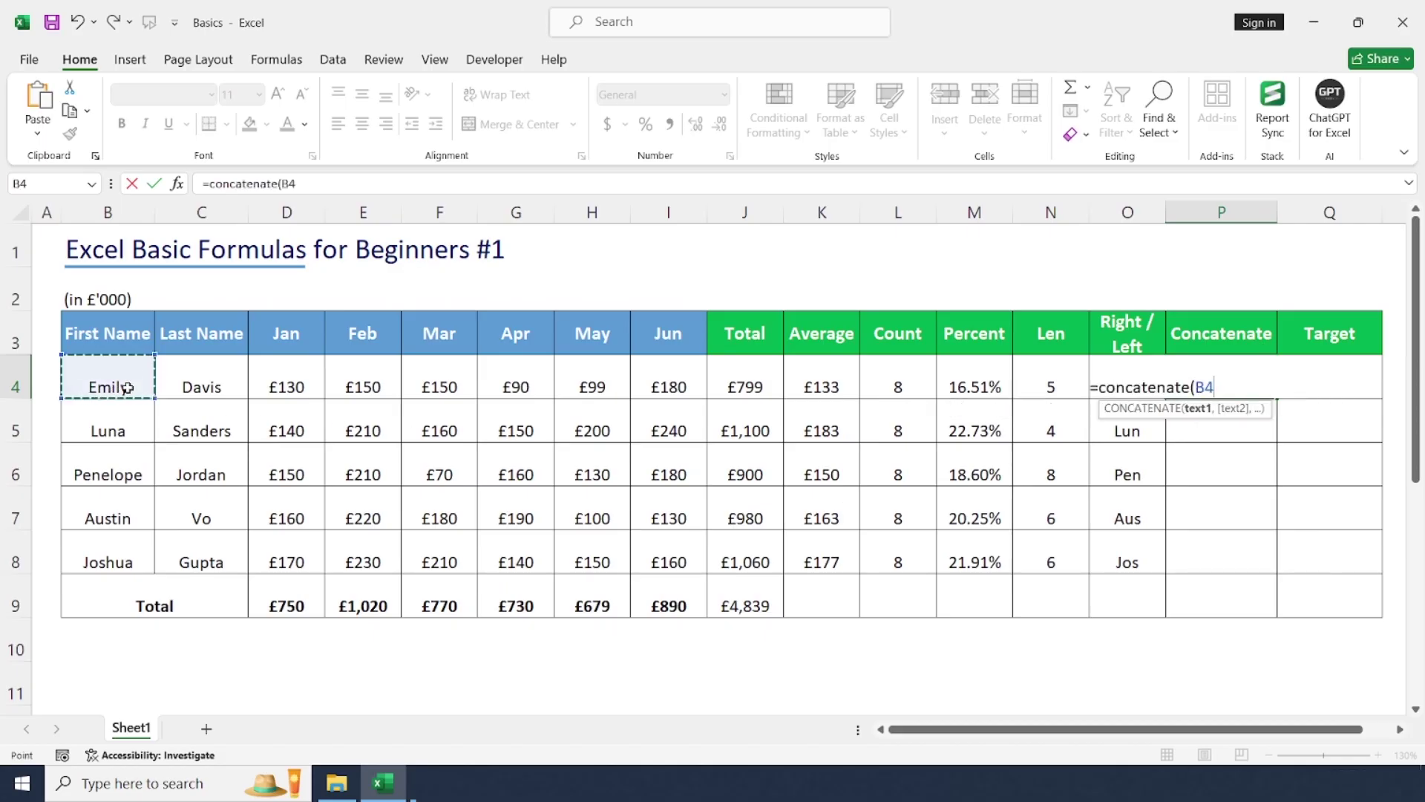
text(,)
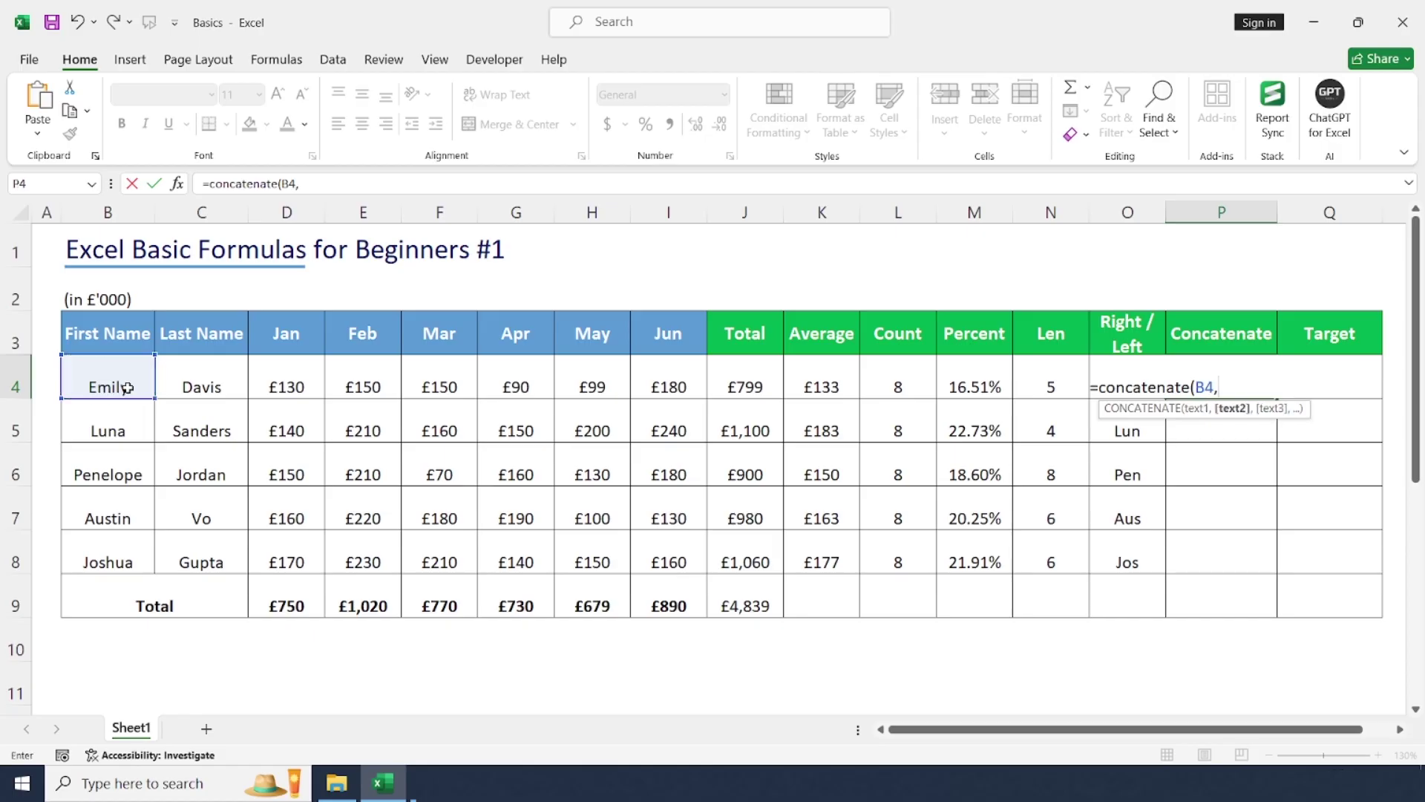
text(" ",)
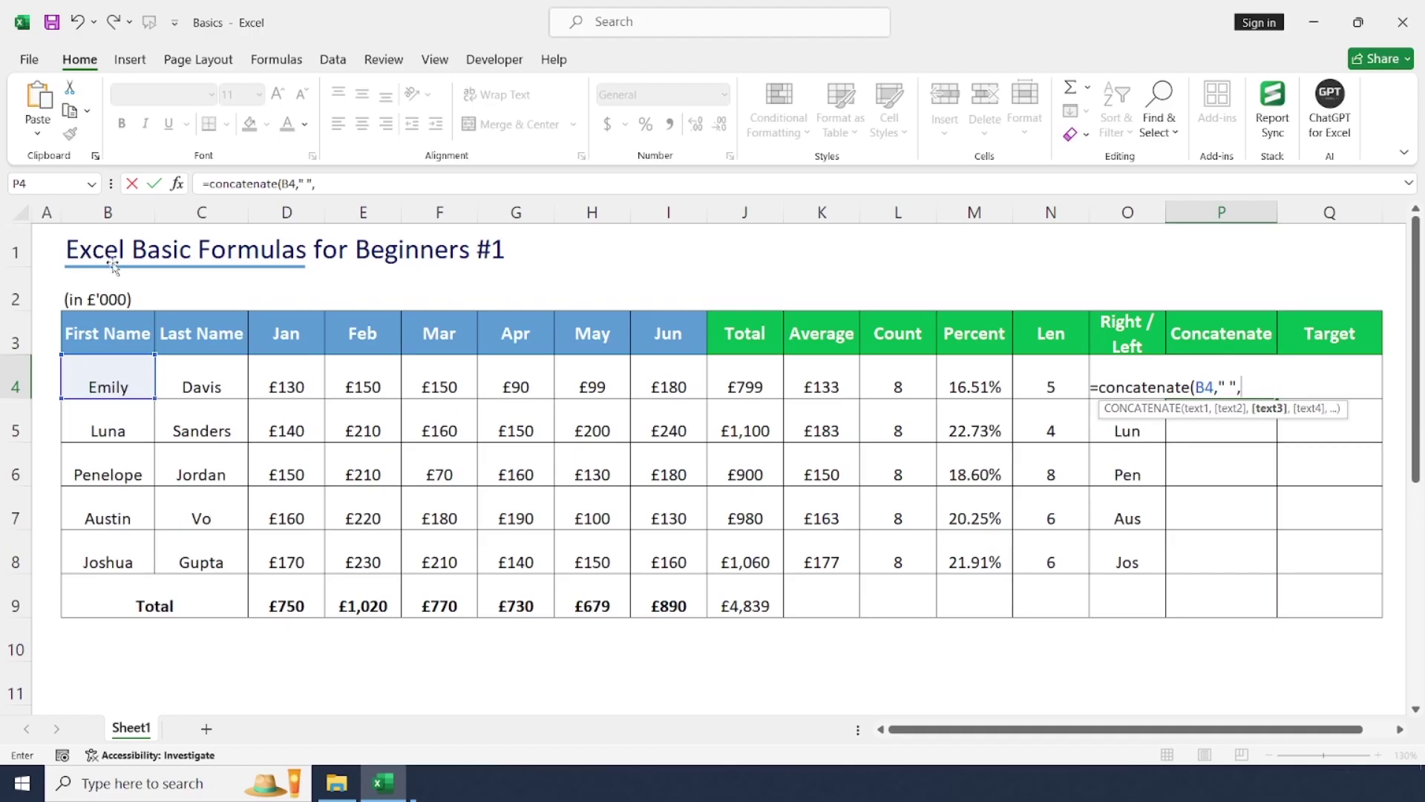
click(232, 368)
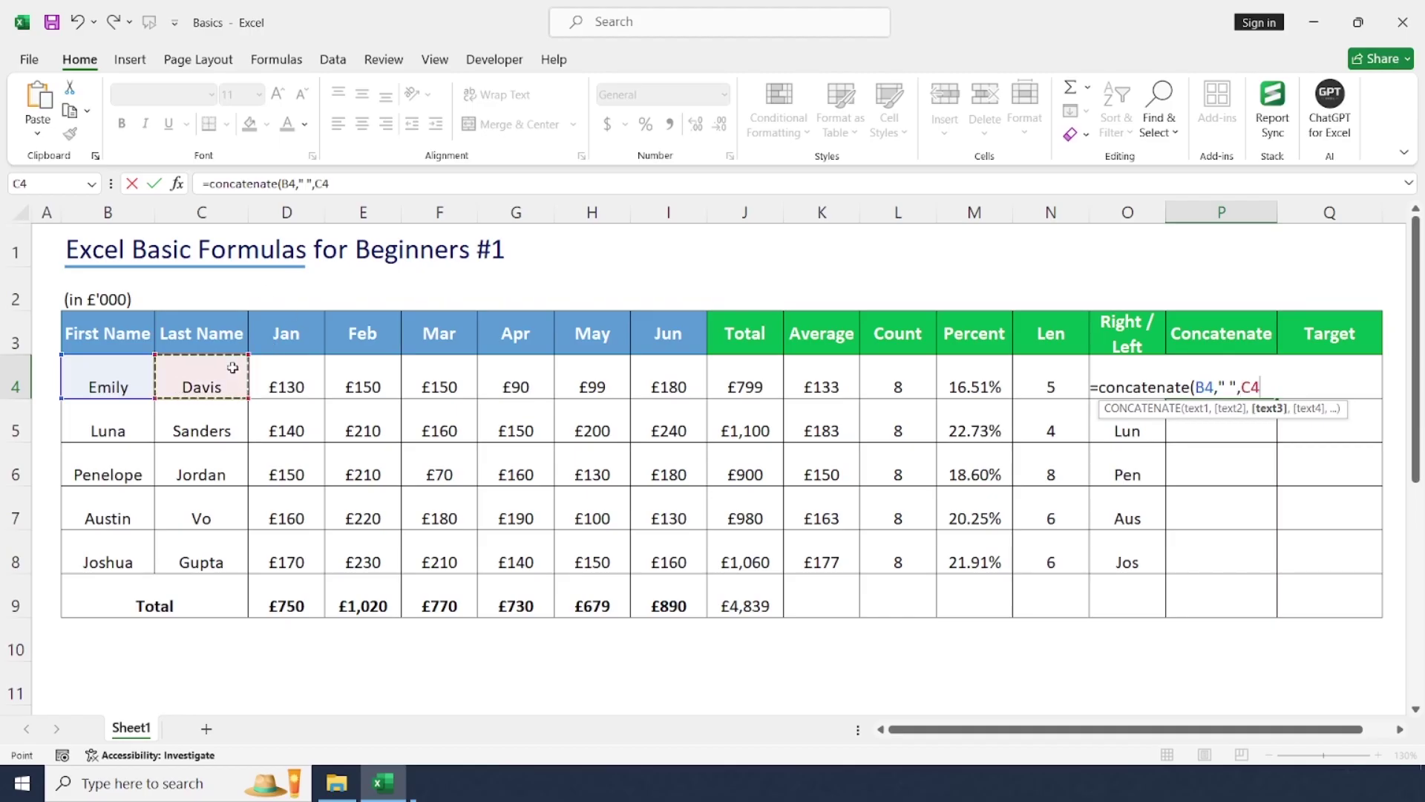
key(Return)
Step: Copy the full-name formula from P4 down to P8
key(Up)
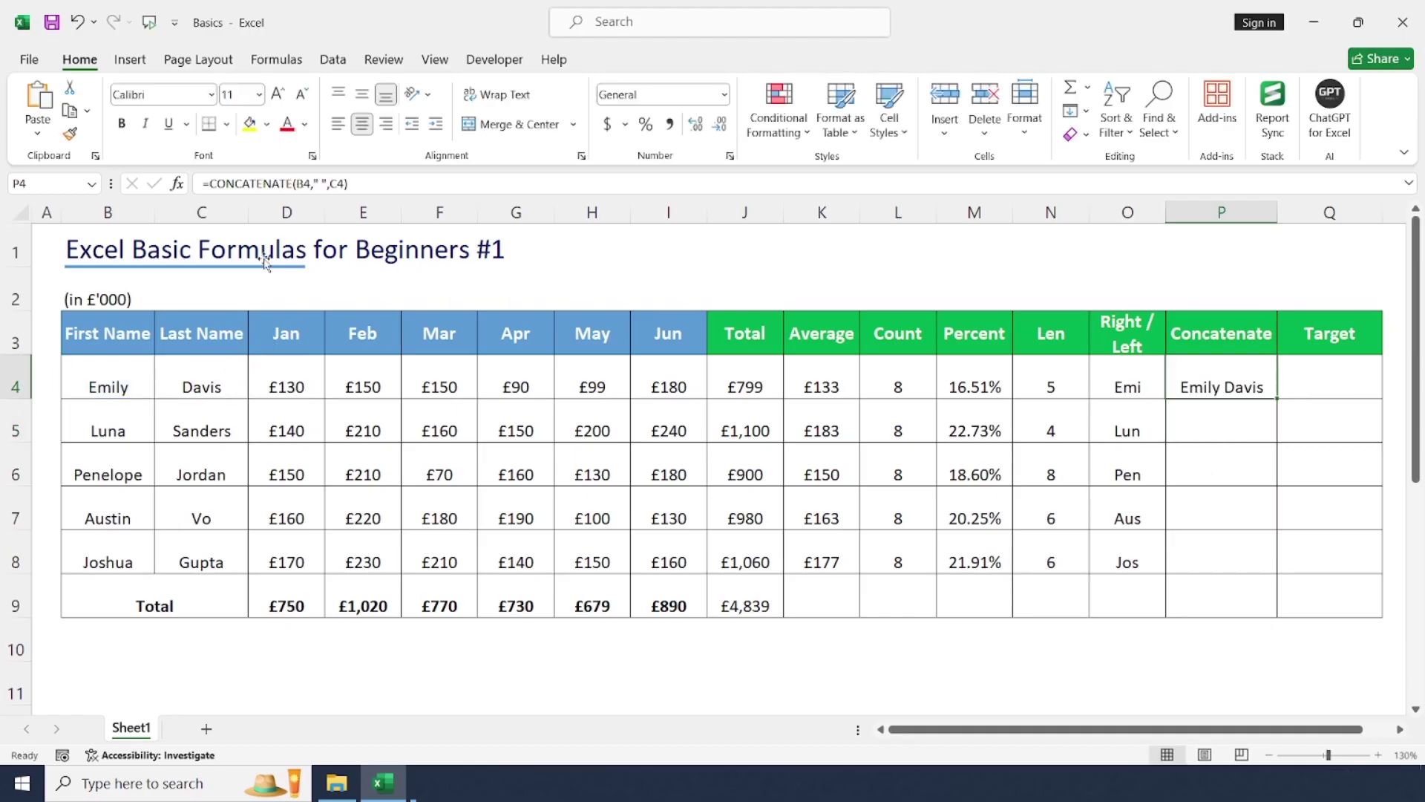
drag(1262, 402, 1263, 564)
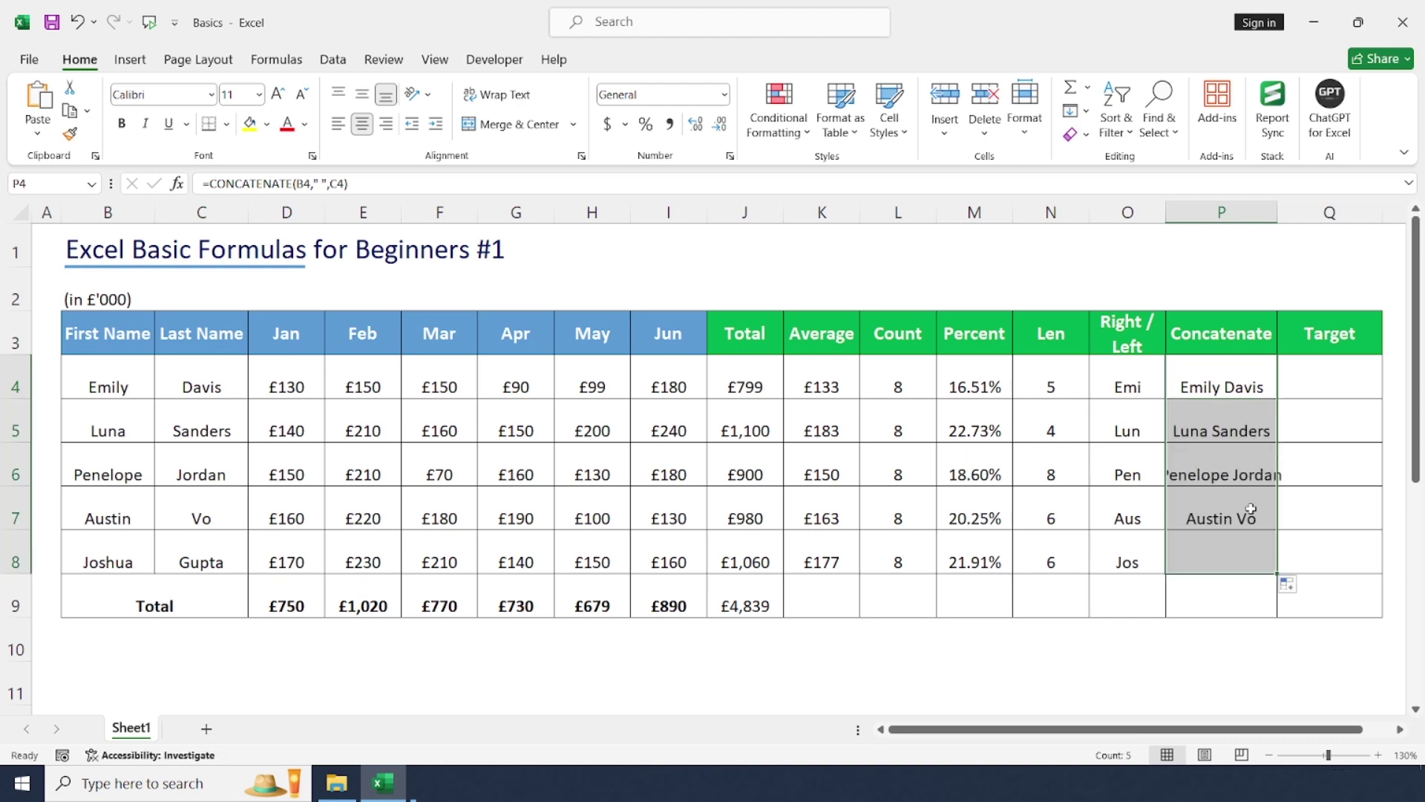
click(1228, 375)
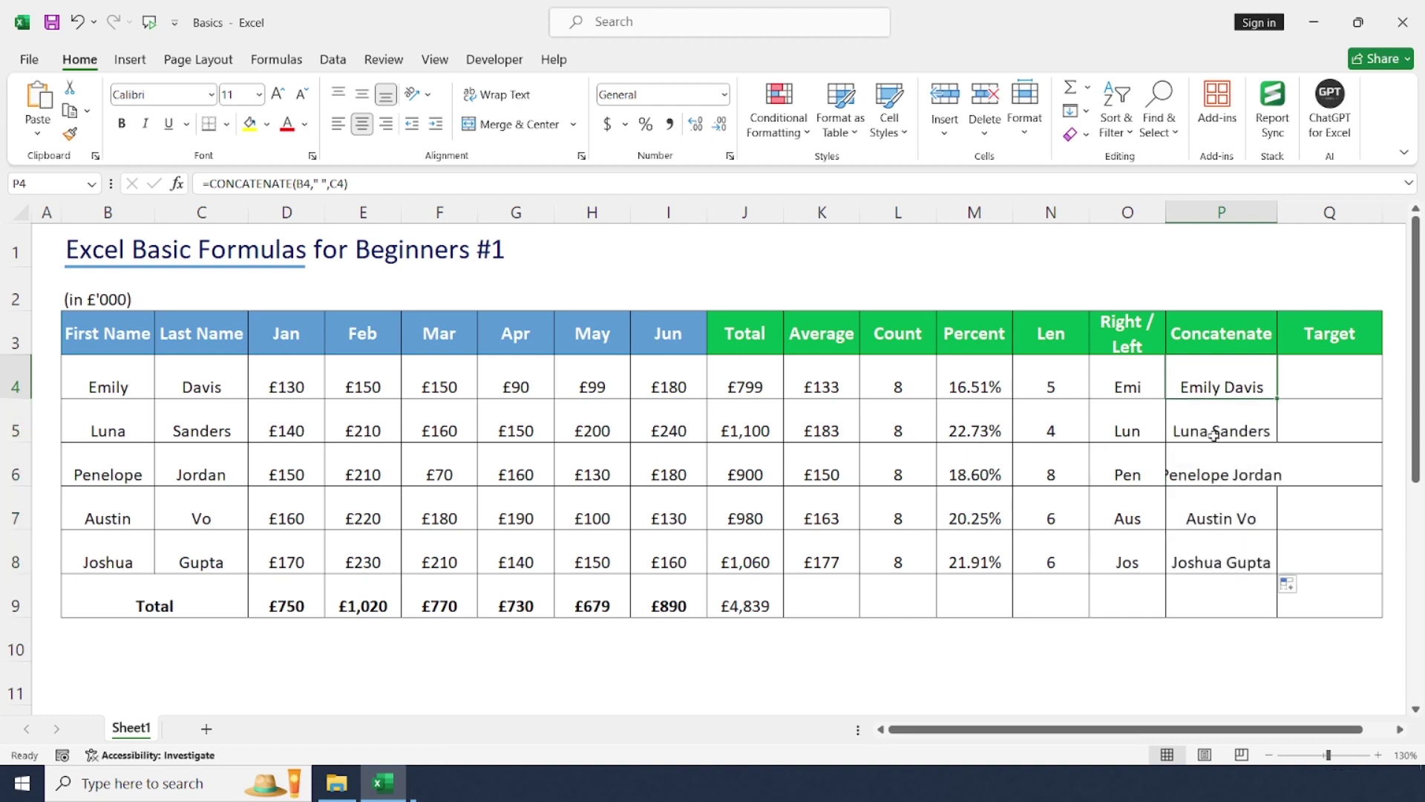
key(Right)
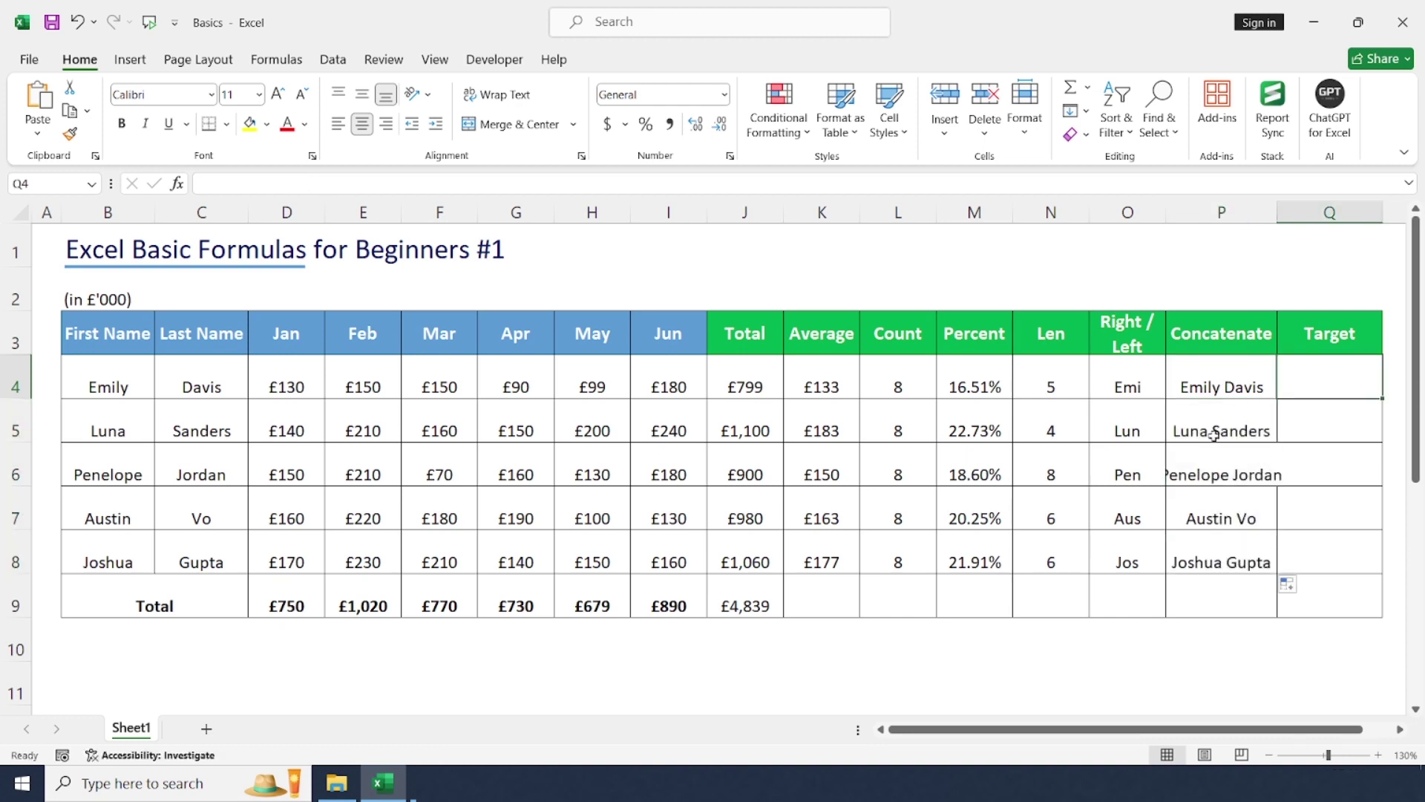
Step: Enter the target value 1000 in cell L1
scroll(1214, 435, right, 3)
click(680, 245)
text(1000)
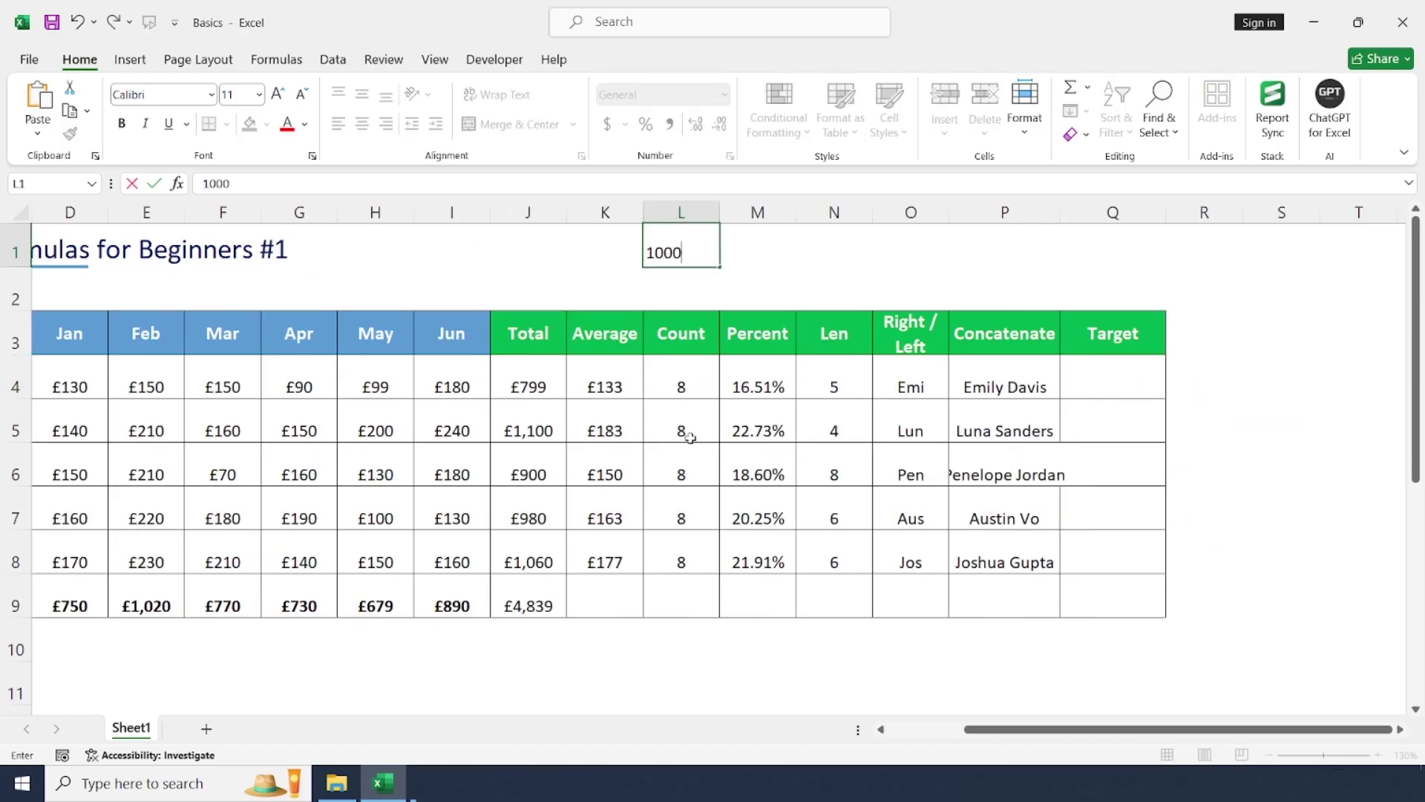
key(Return)
key(Up)
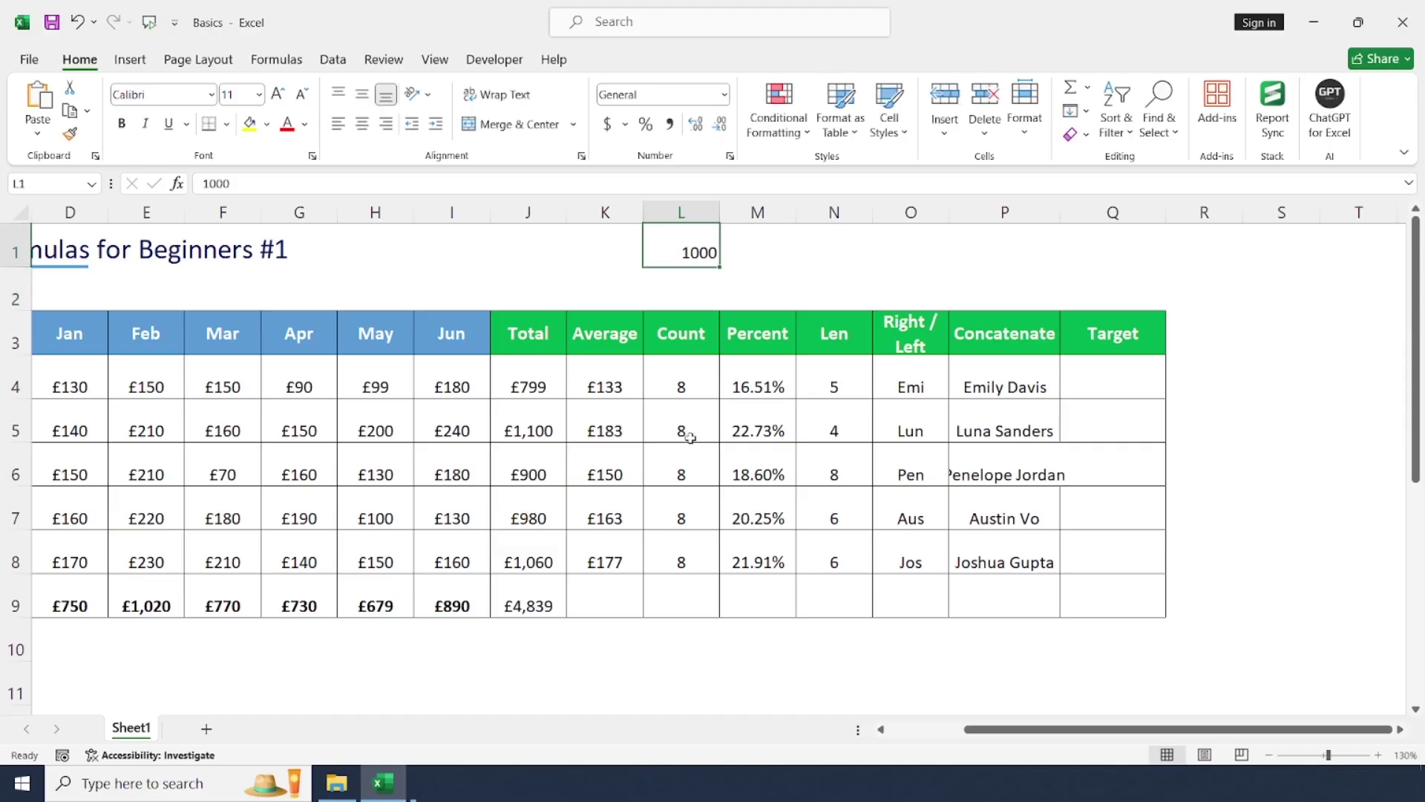
Step: Fill Q4:Q8 with =IF(J4>=1000,"Achieved","NotAchieved") based on each Total
click(1089, 374)
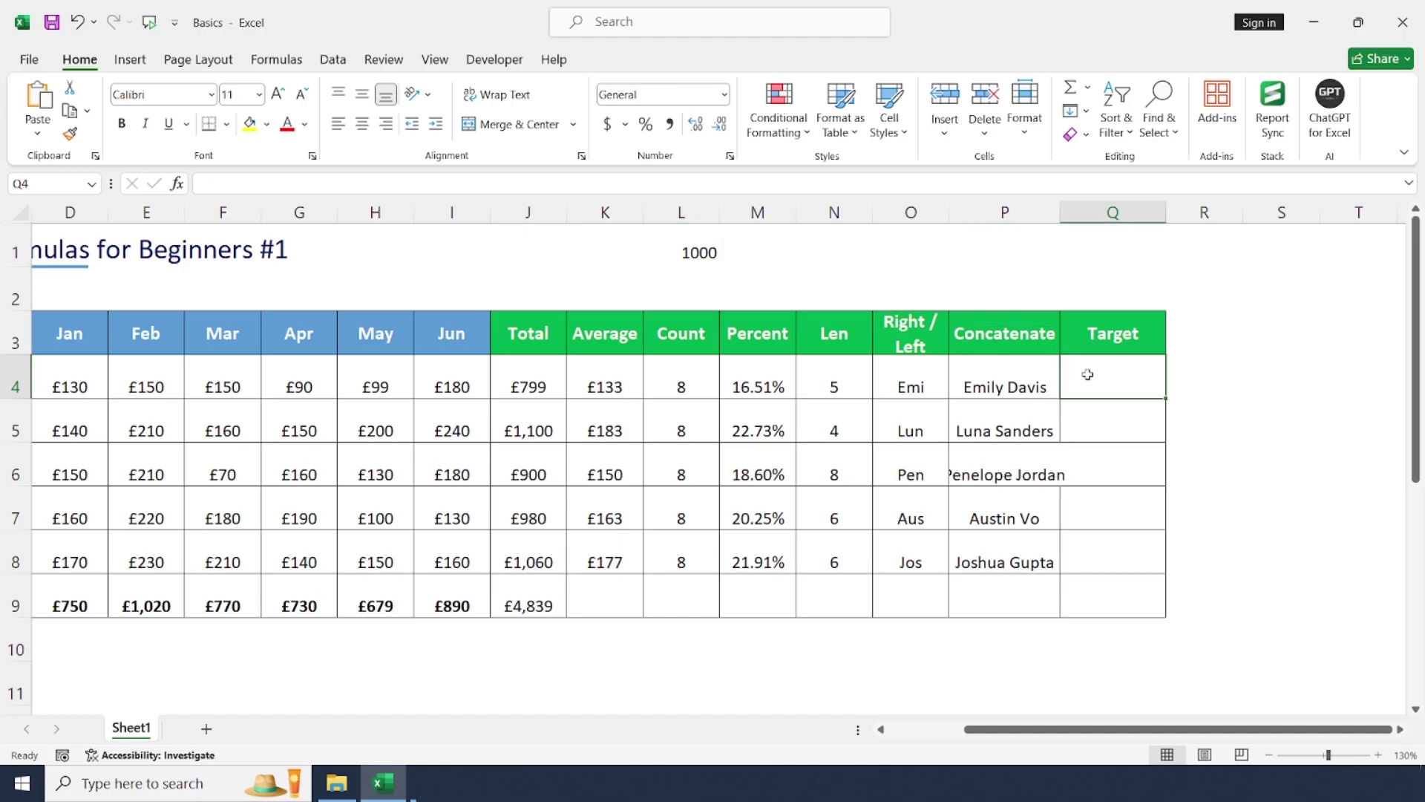
text(=if()
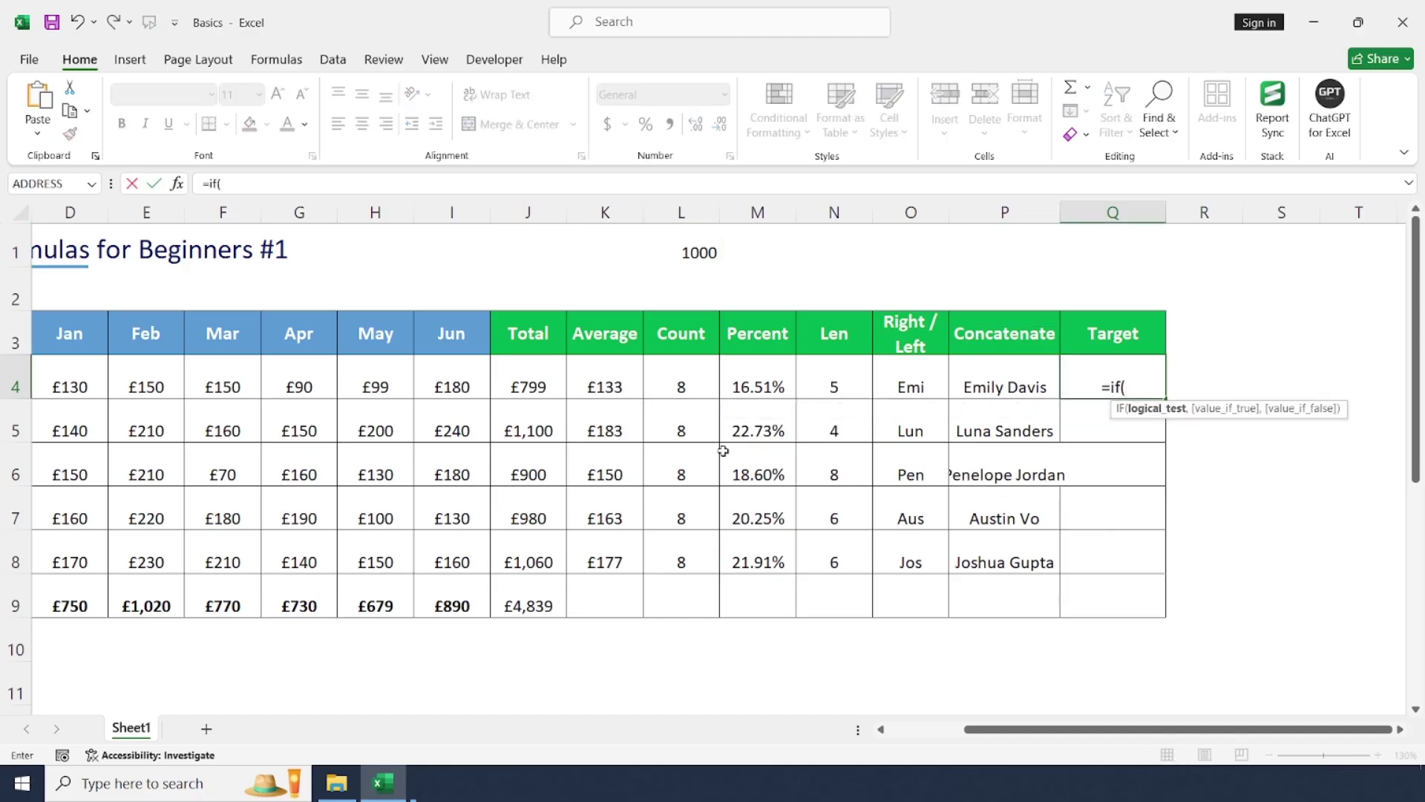
click(535, 382)
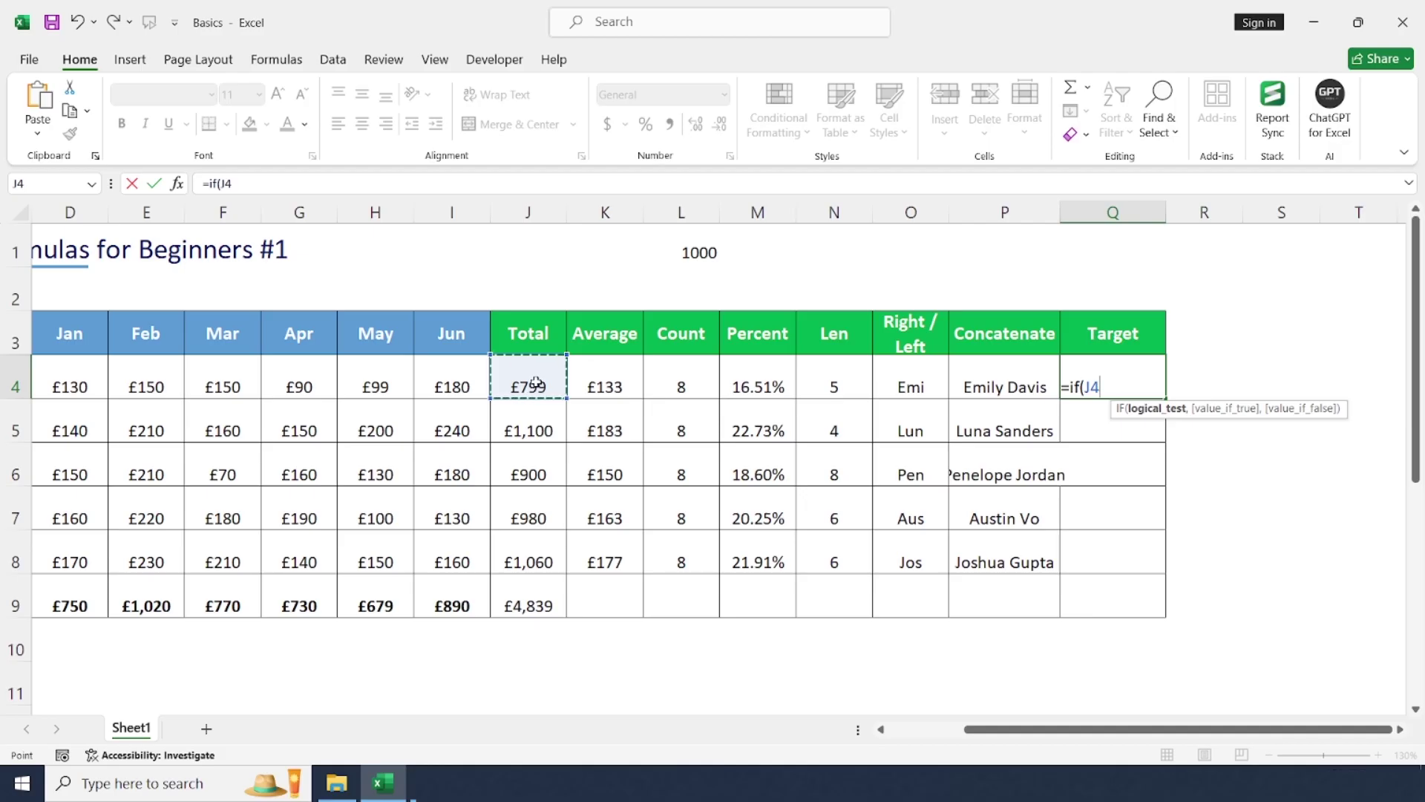
text(<=1000)
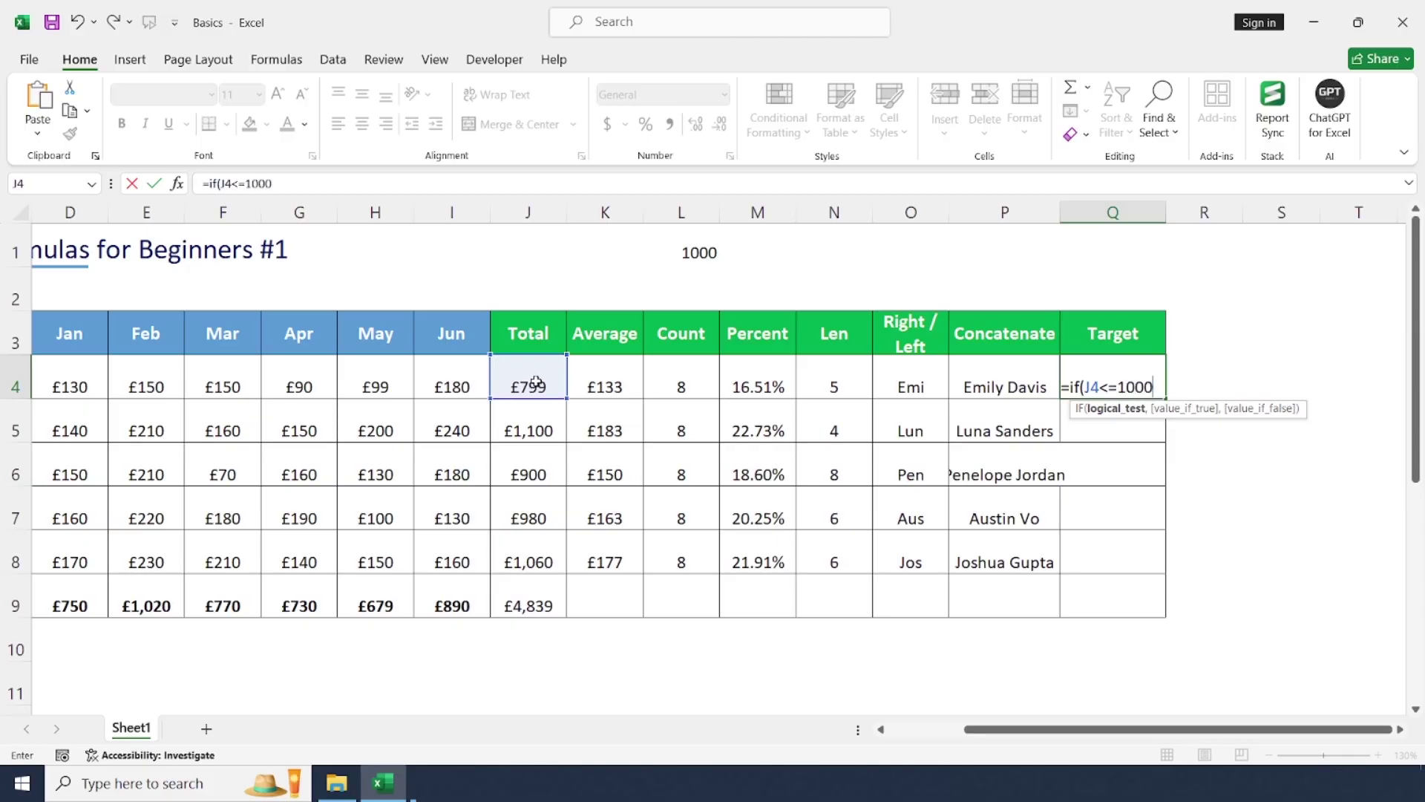
text(,)
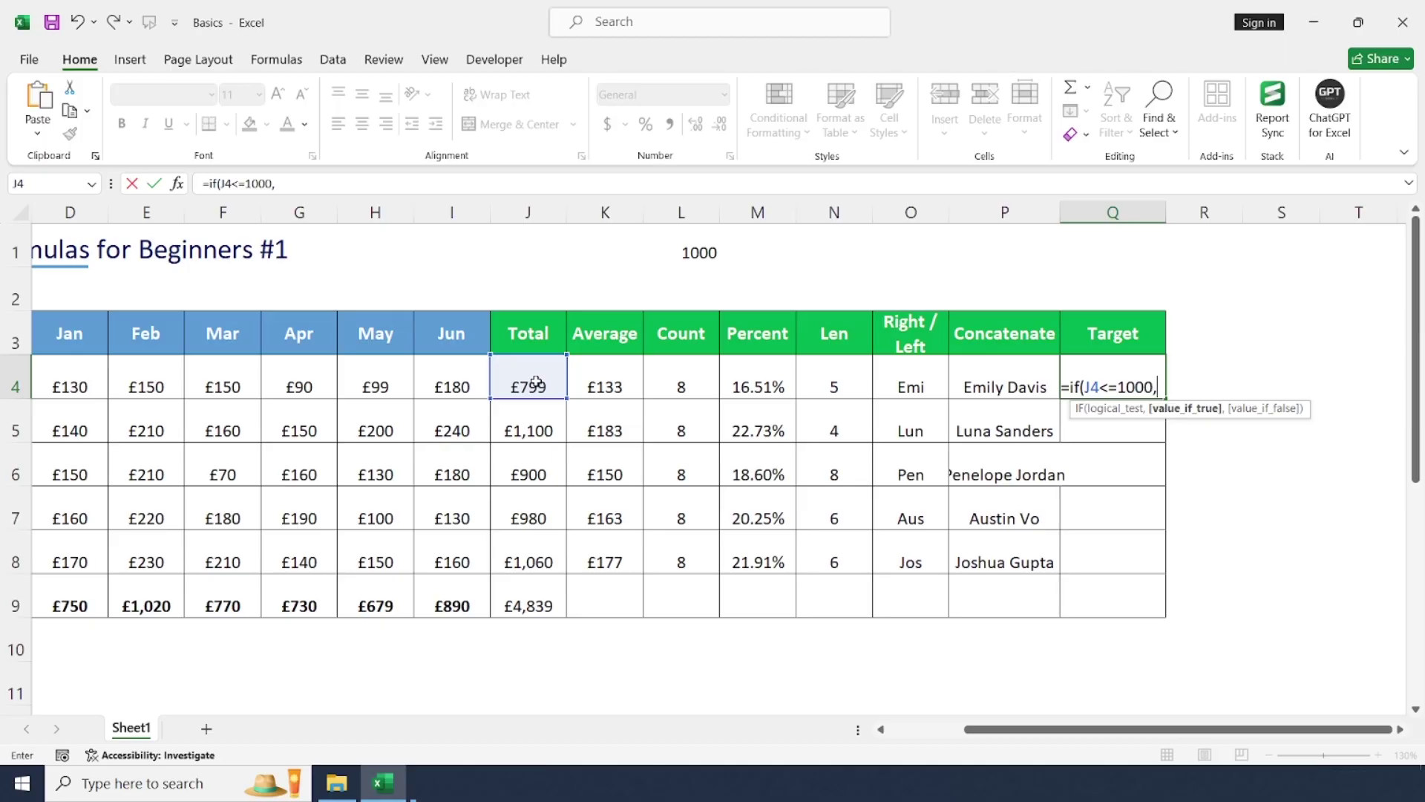
text("Ac)
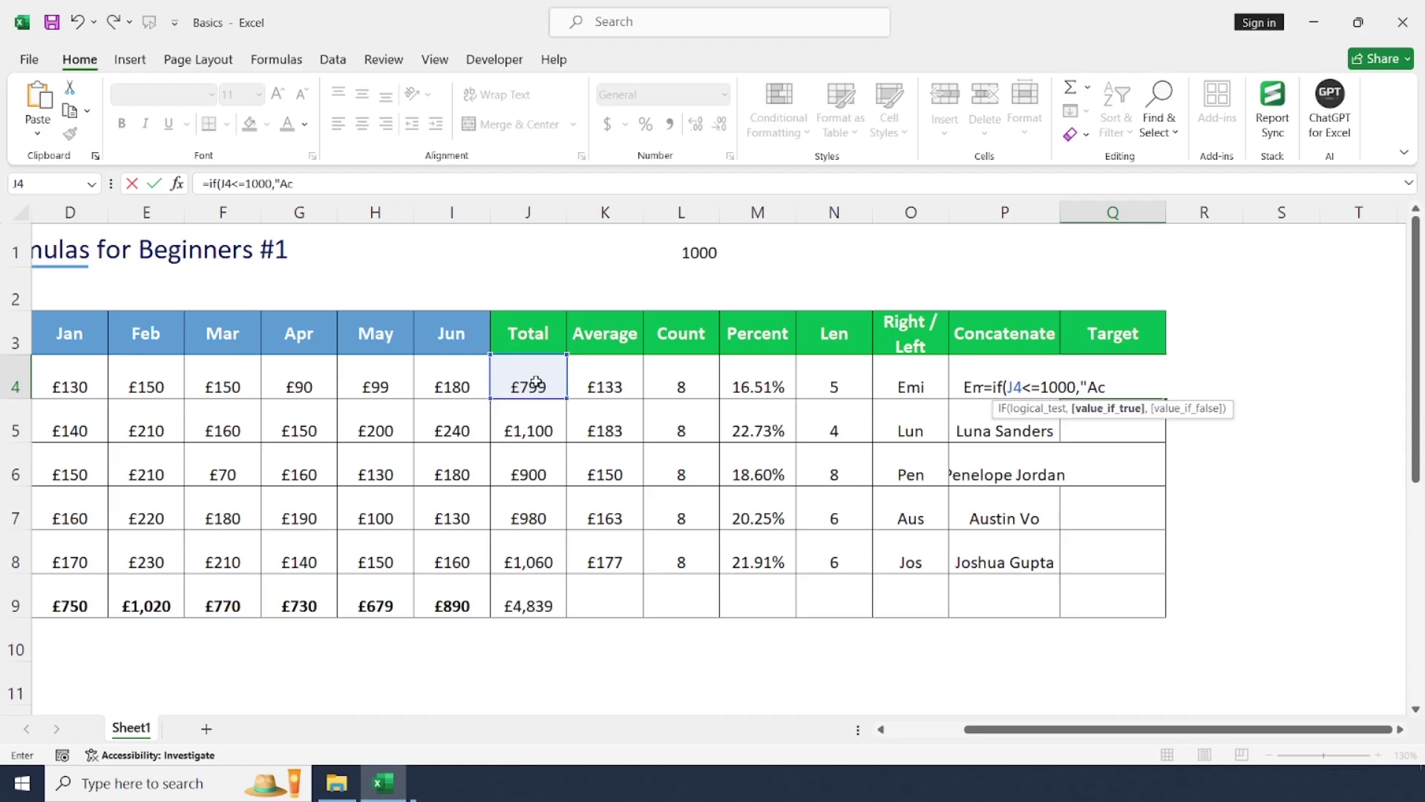
text(hieved",)
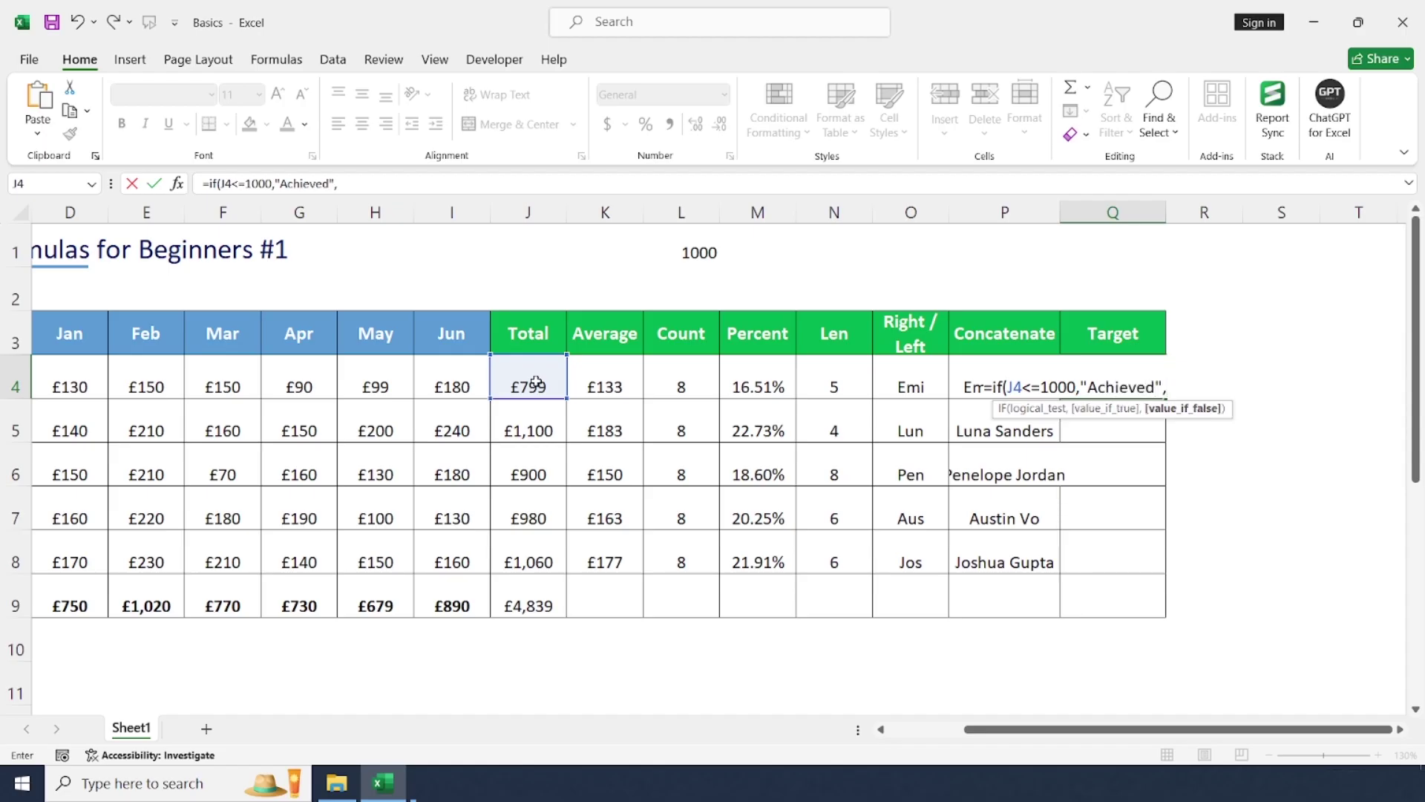
text(Not Achieved")
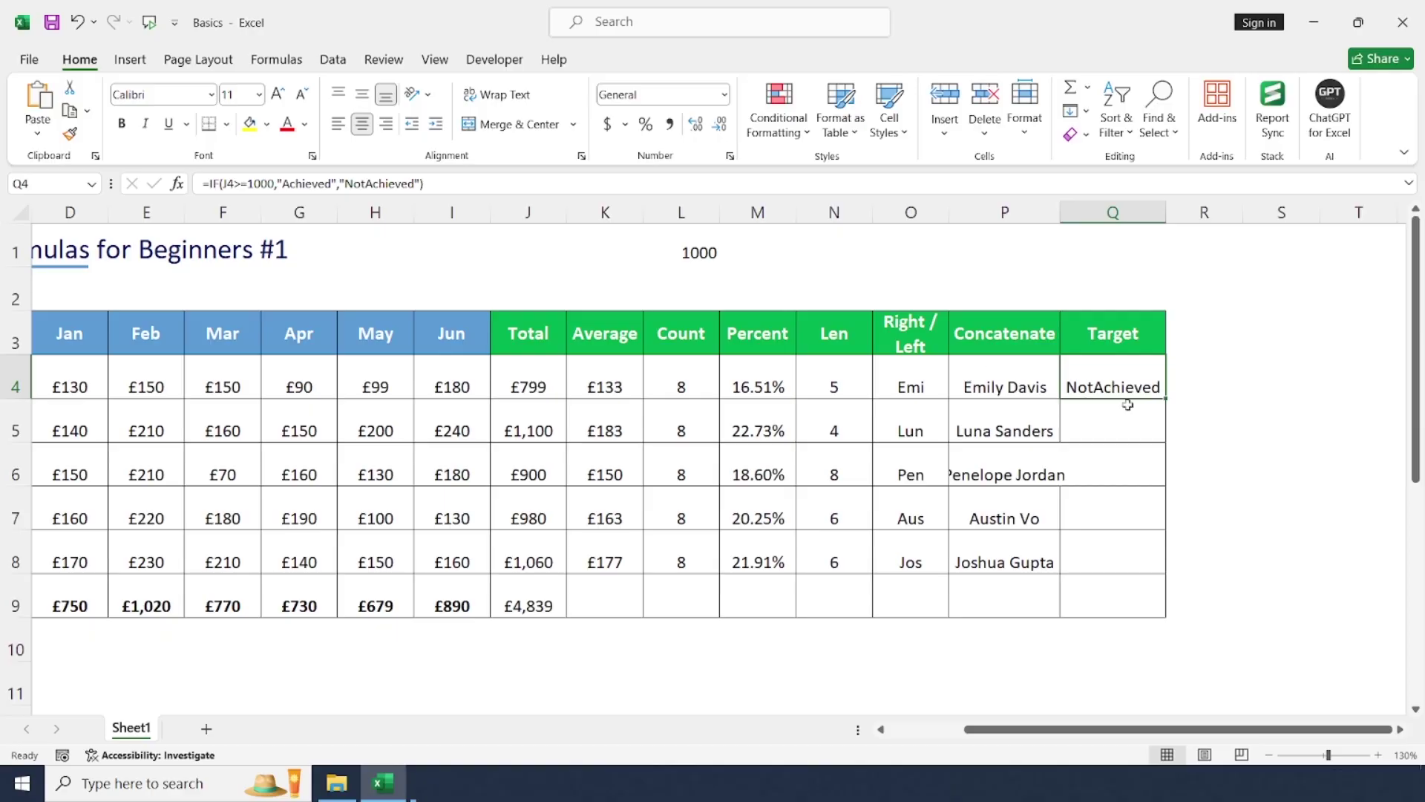
double_click(1169, 397)
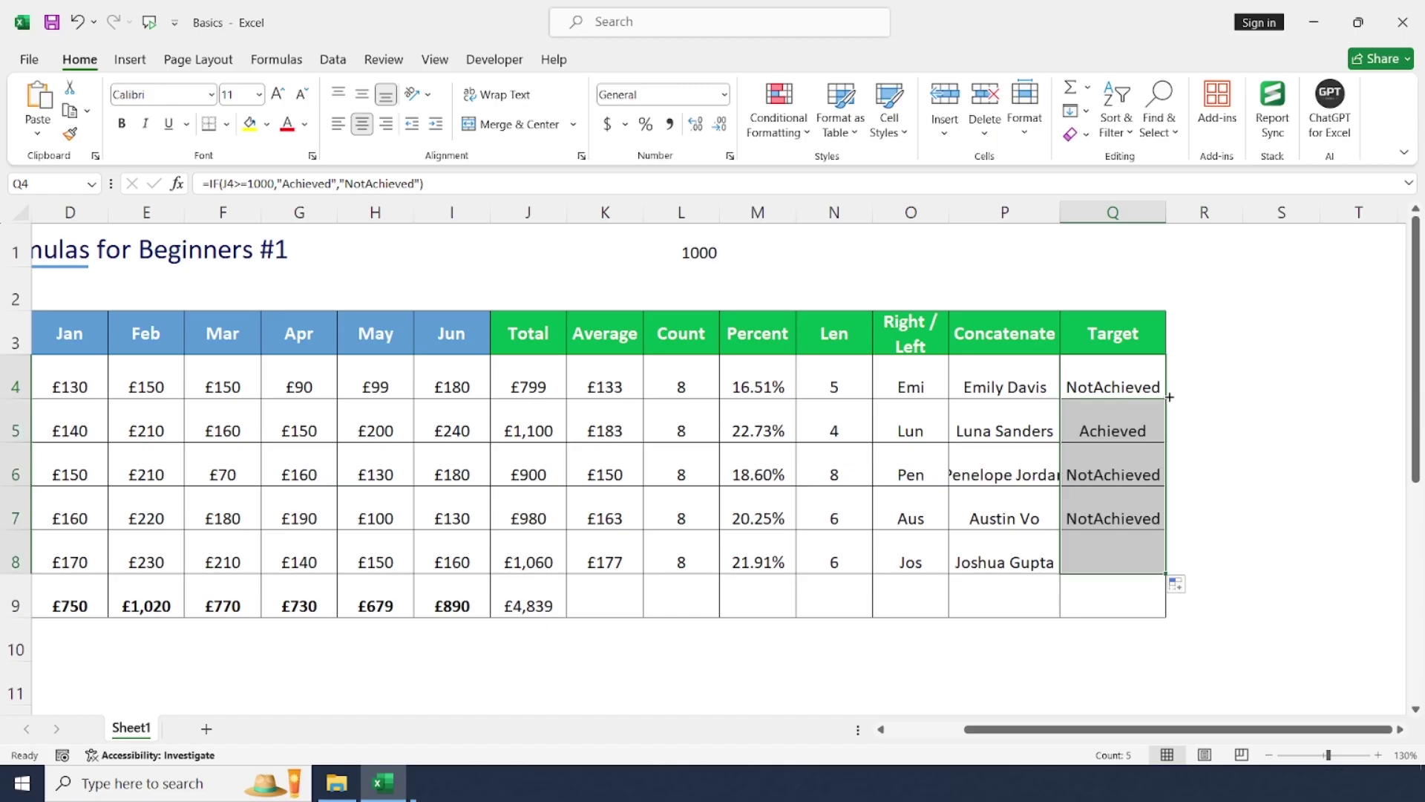
click(553, 417)
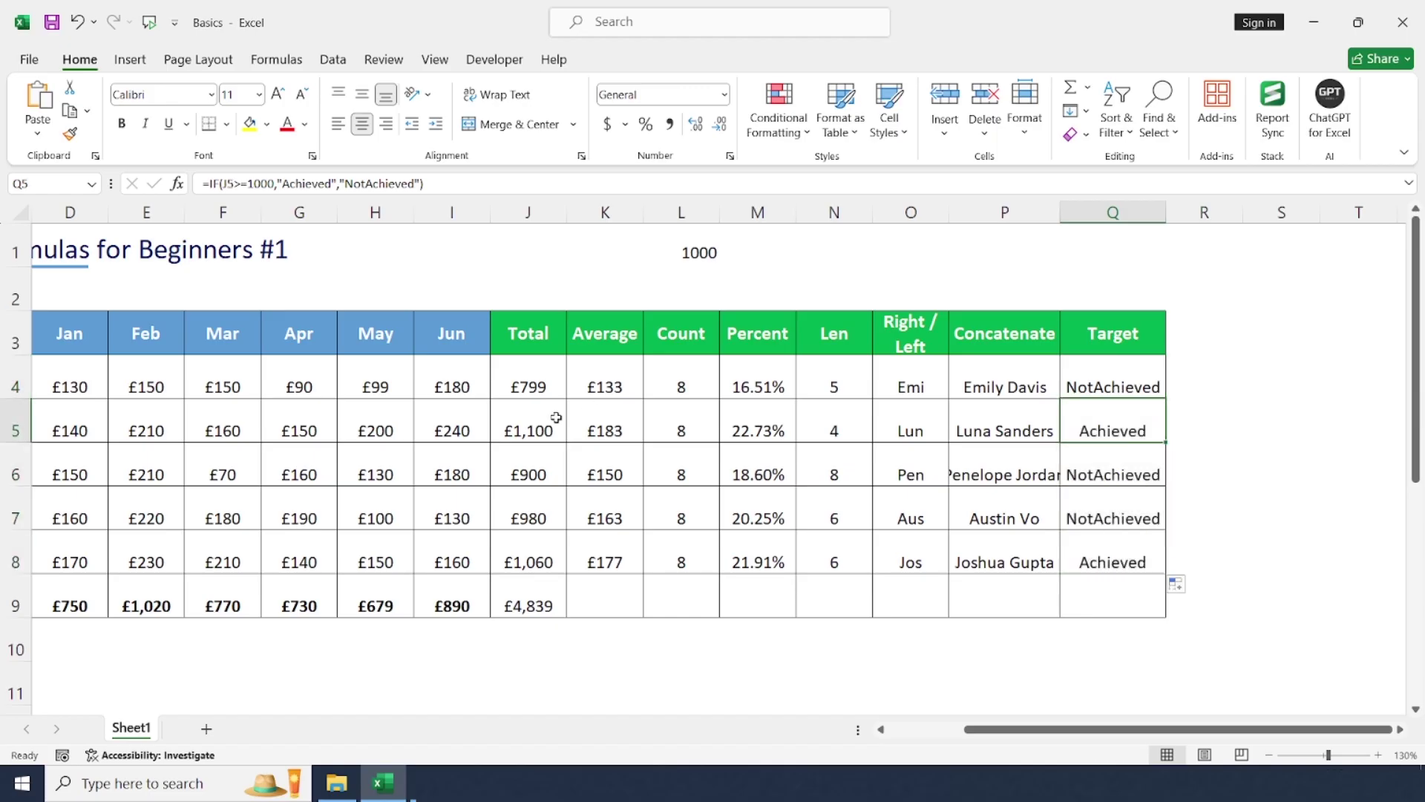
ctrl+click(512, 557)
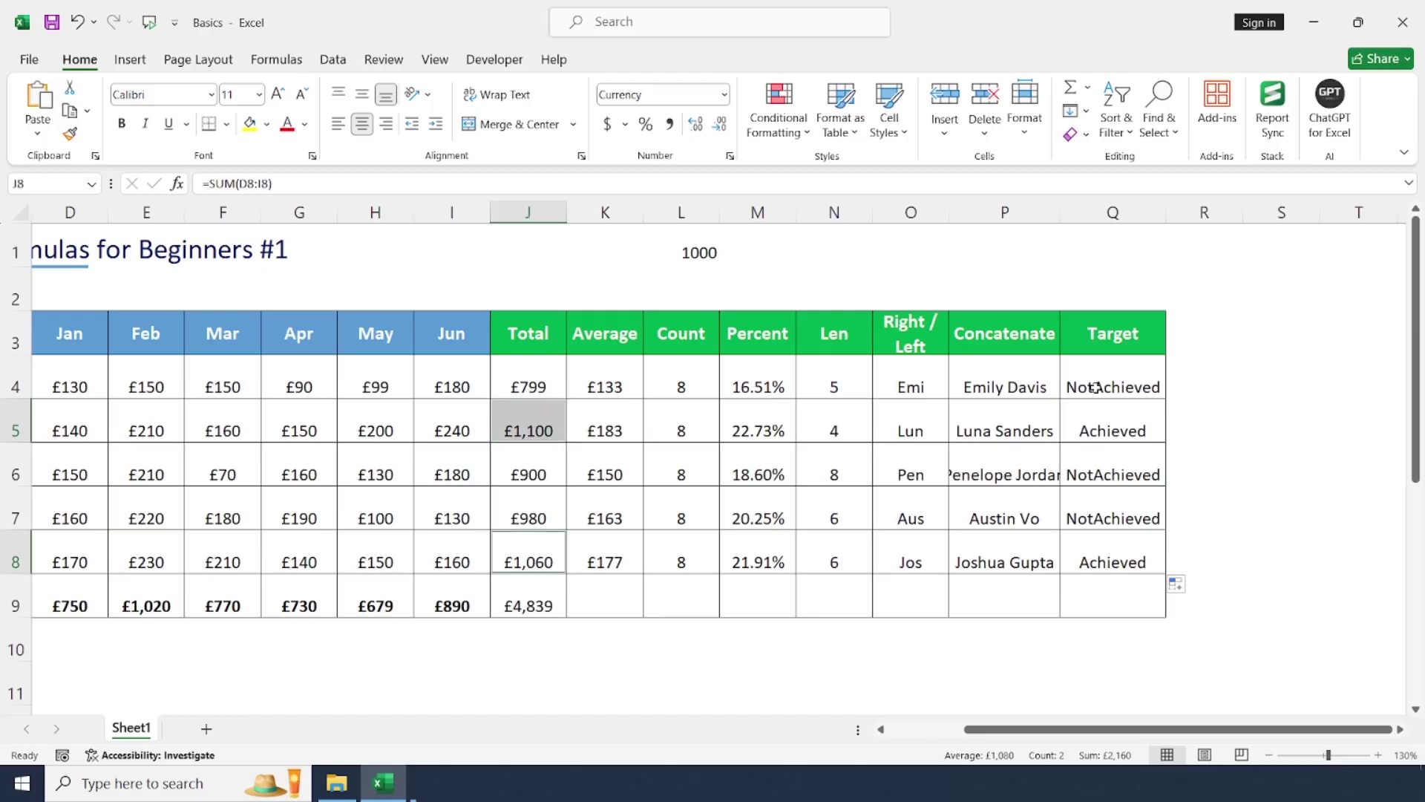
key(ctrl+Home)
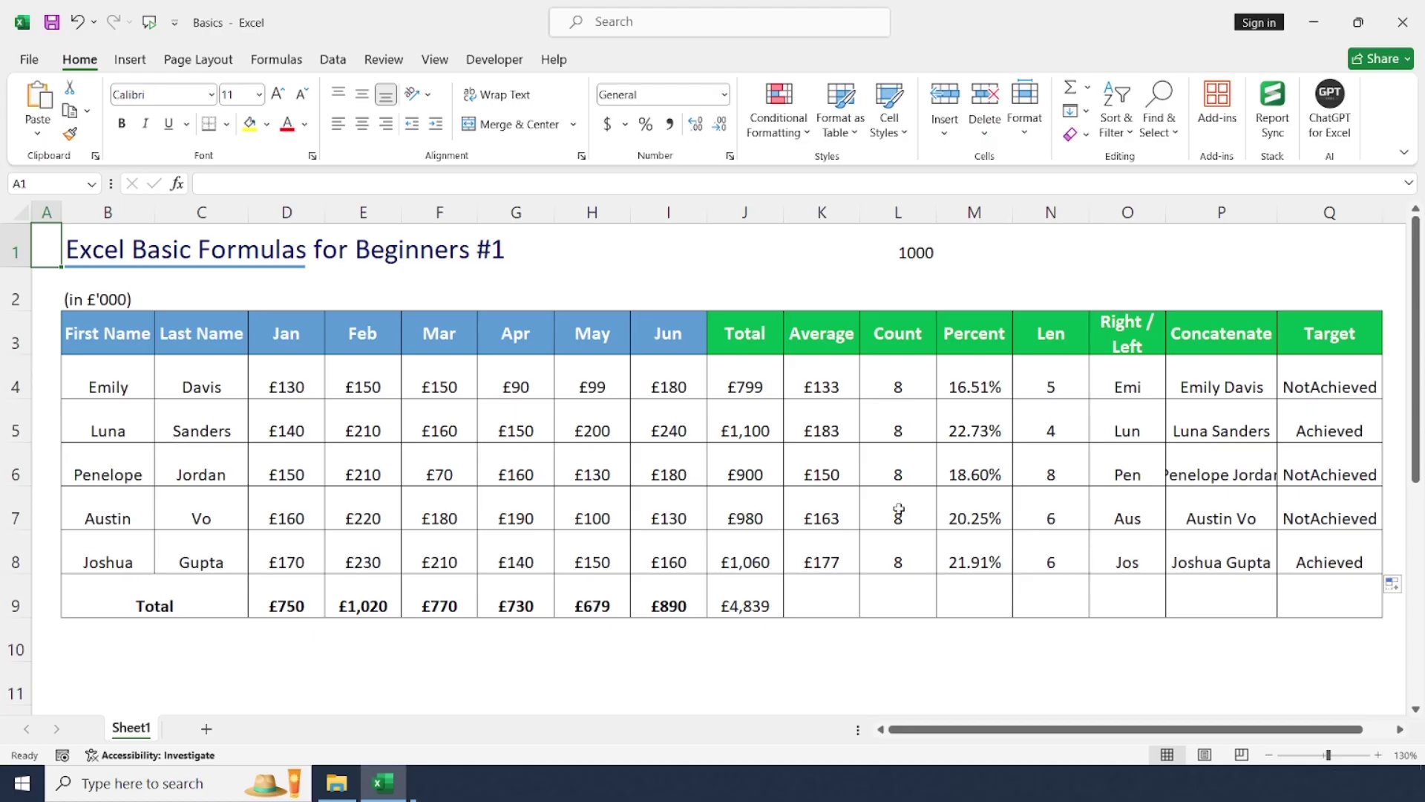